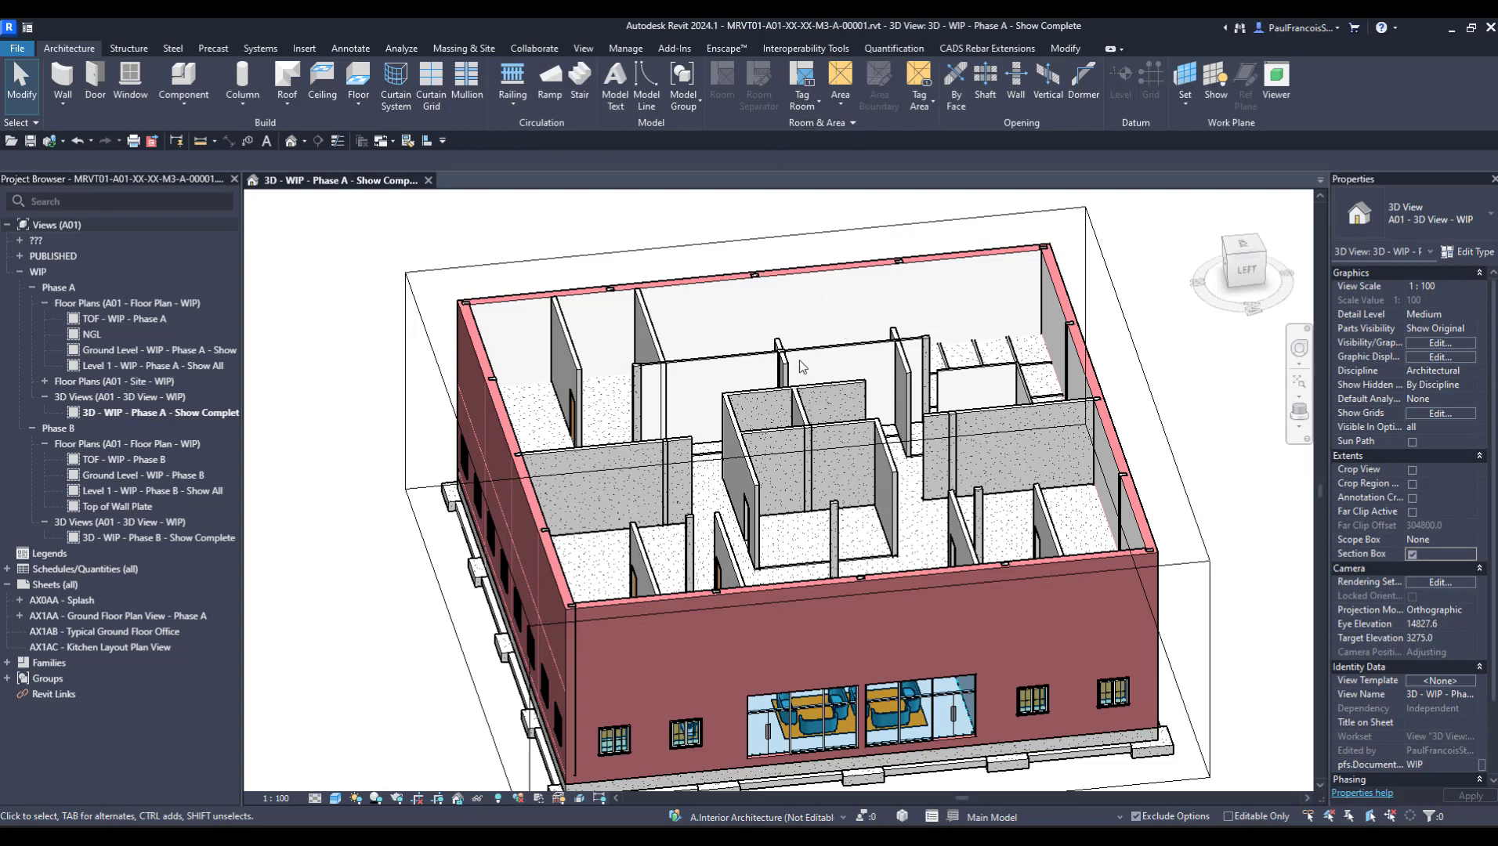
Open the current 3D view in Twinmotion through Direct Link as a new project, using the Keep hierarchy setting.
{"action": "scroll", "coordinate": [757, 345], "scroll_direction": "down", "scroll_amount": 2}
{"action": "middle_click_drag", "start_coordinate": [757, 346], "coordinate": [588, 393], "text": "shift"}
{"action": "scroll", "coordinate": [721, 467], "scroll_direction": "up", "scroll_amount": 3}
{"action": "scroll", "coordinate": [929, 427], "scroll_direction": "down", "scroll_amount": 1}
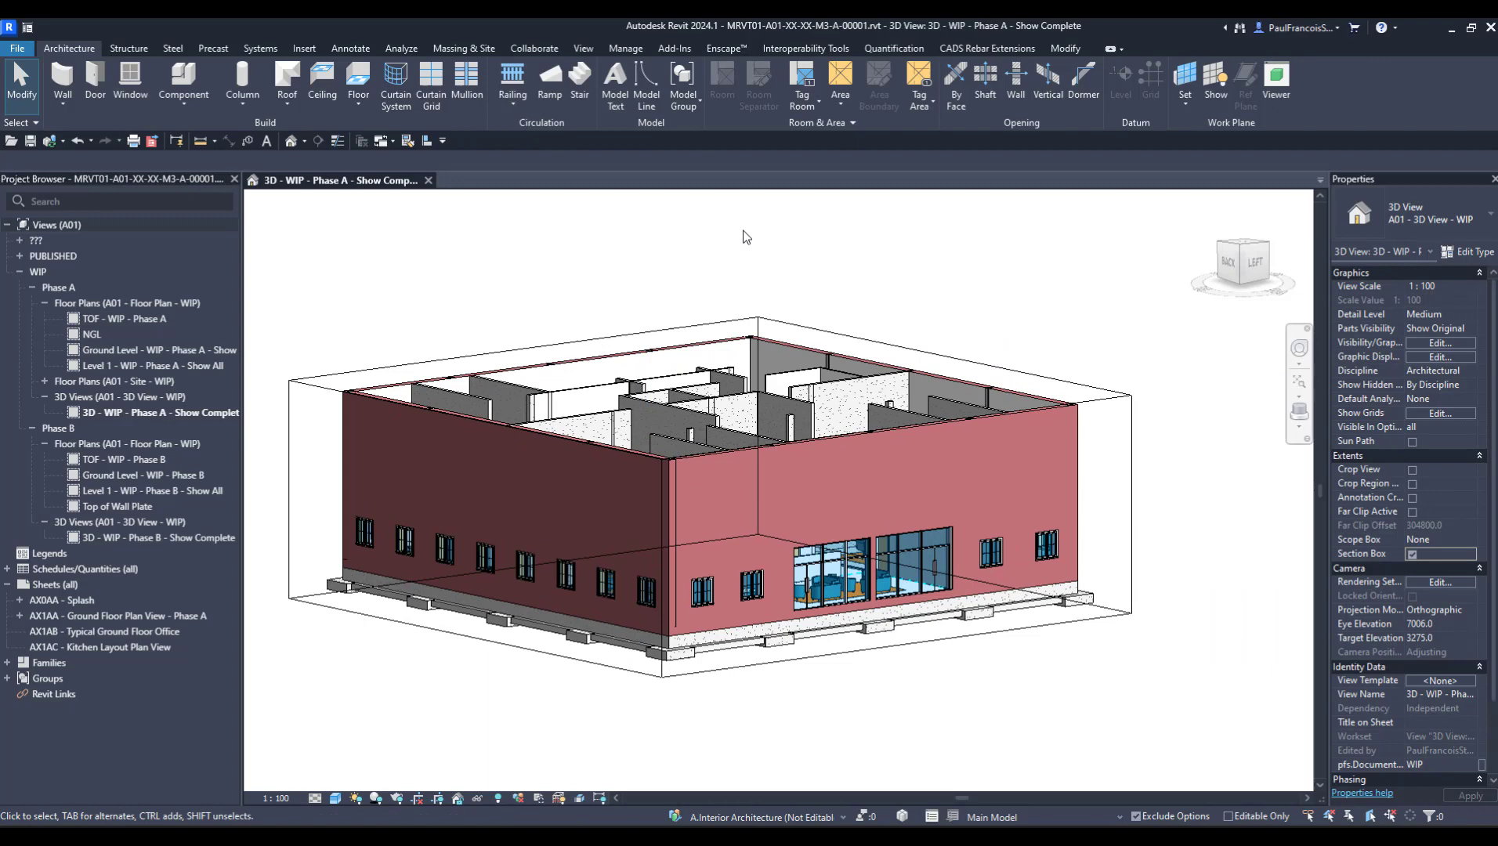
{"action": "middle_click_drag", "start_coordinate": [738, 235], "coordinate": [830, 236]}
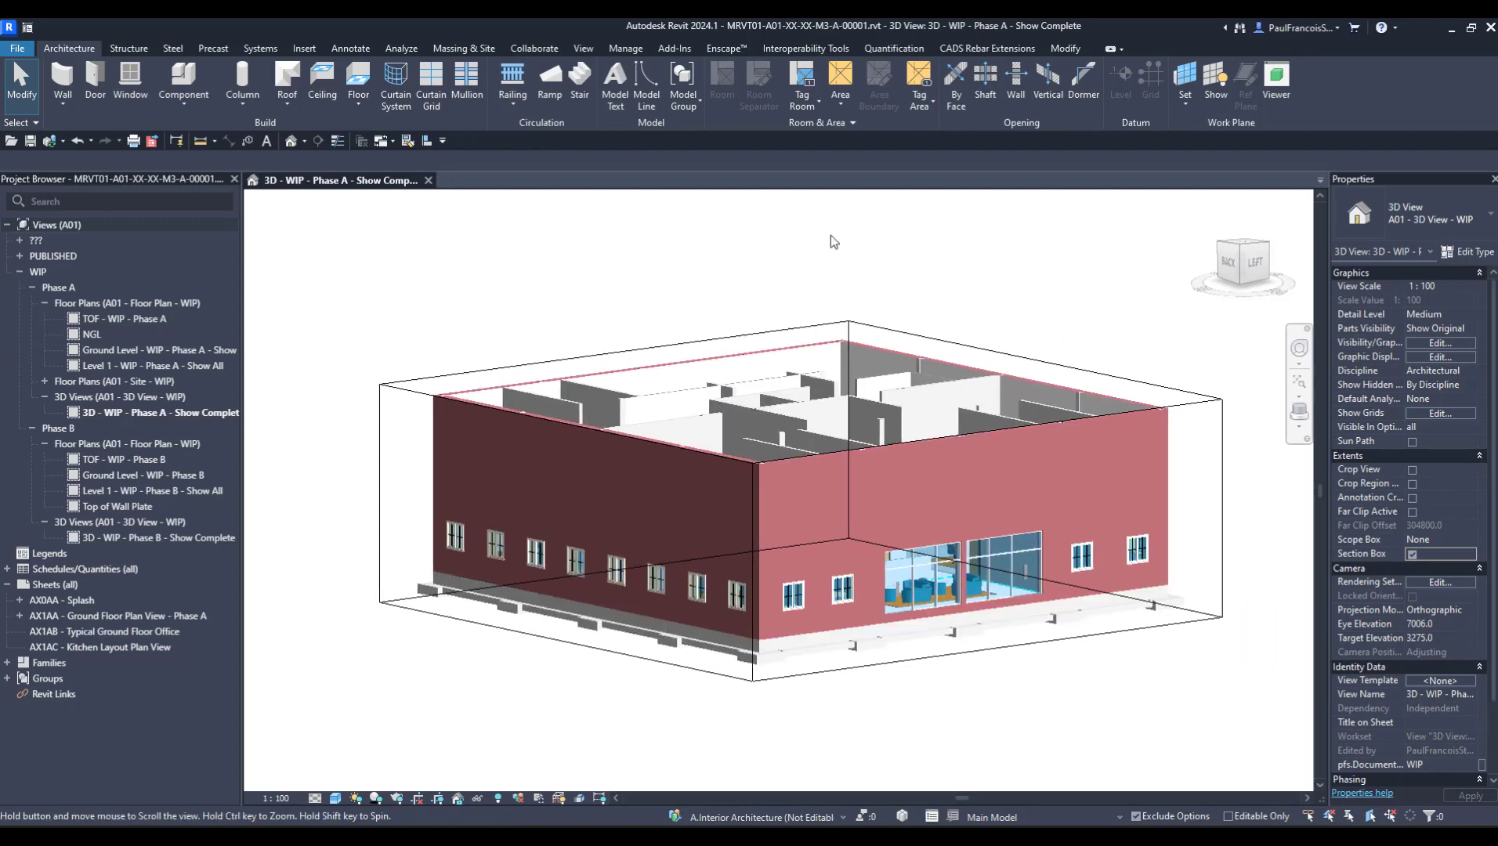
{"action": "left_click", "coordinate": [583, 48]}
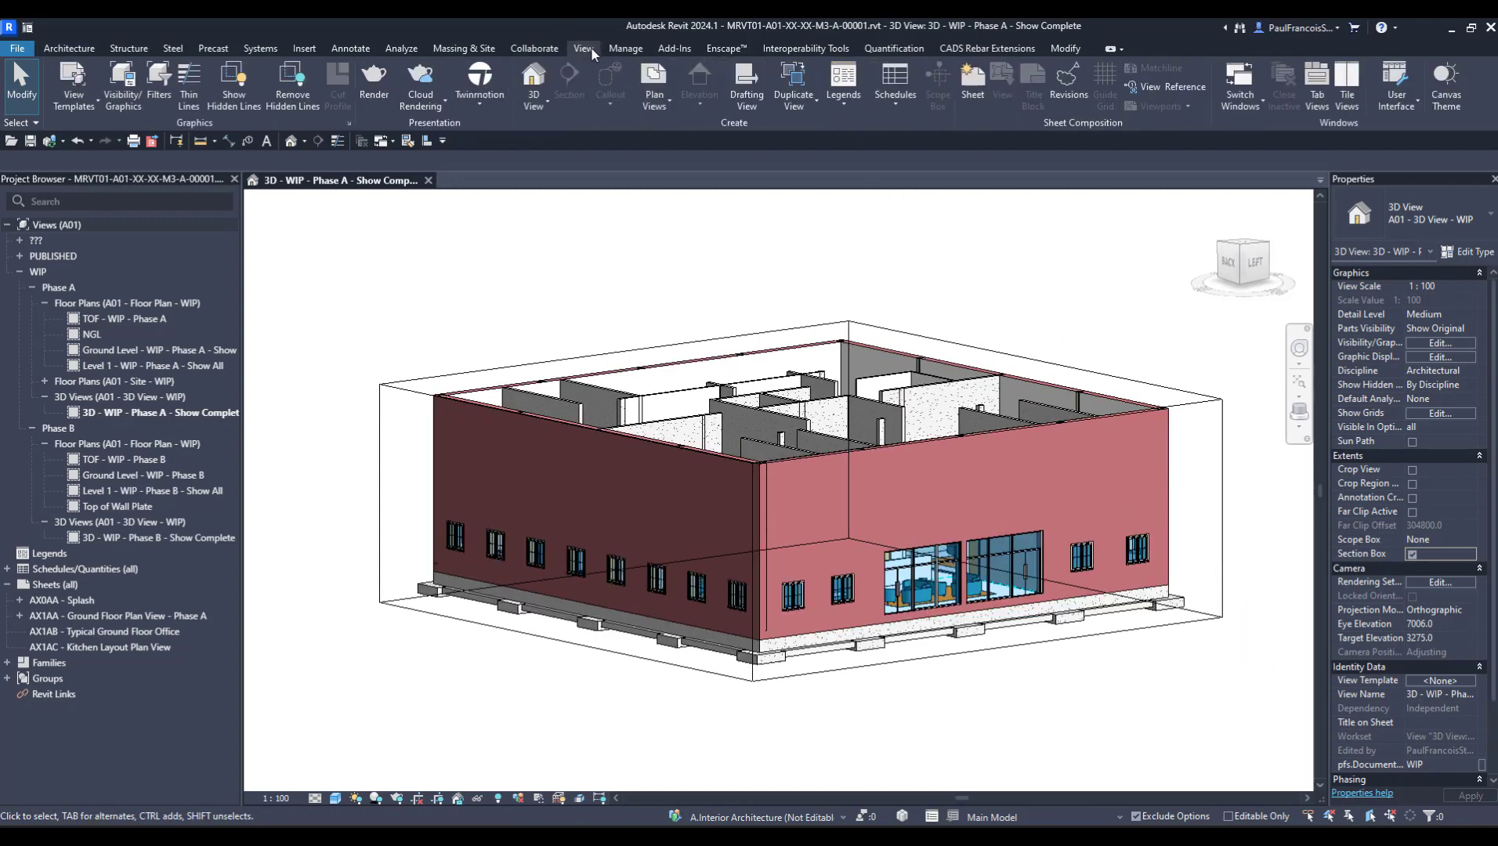
{"action": "left_click", "coordinate": [480, 92]}
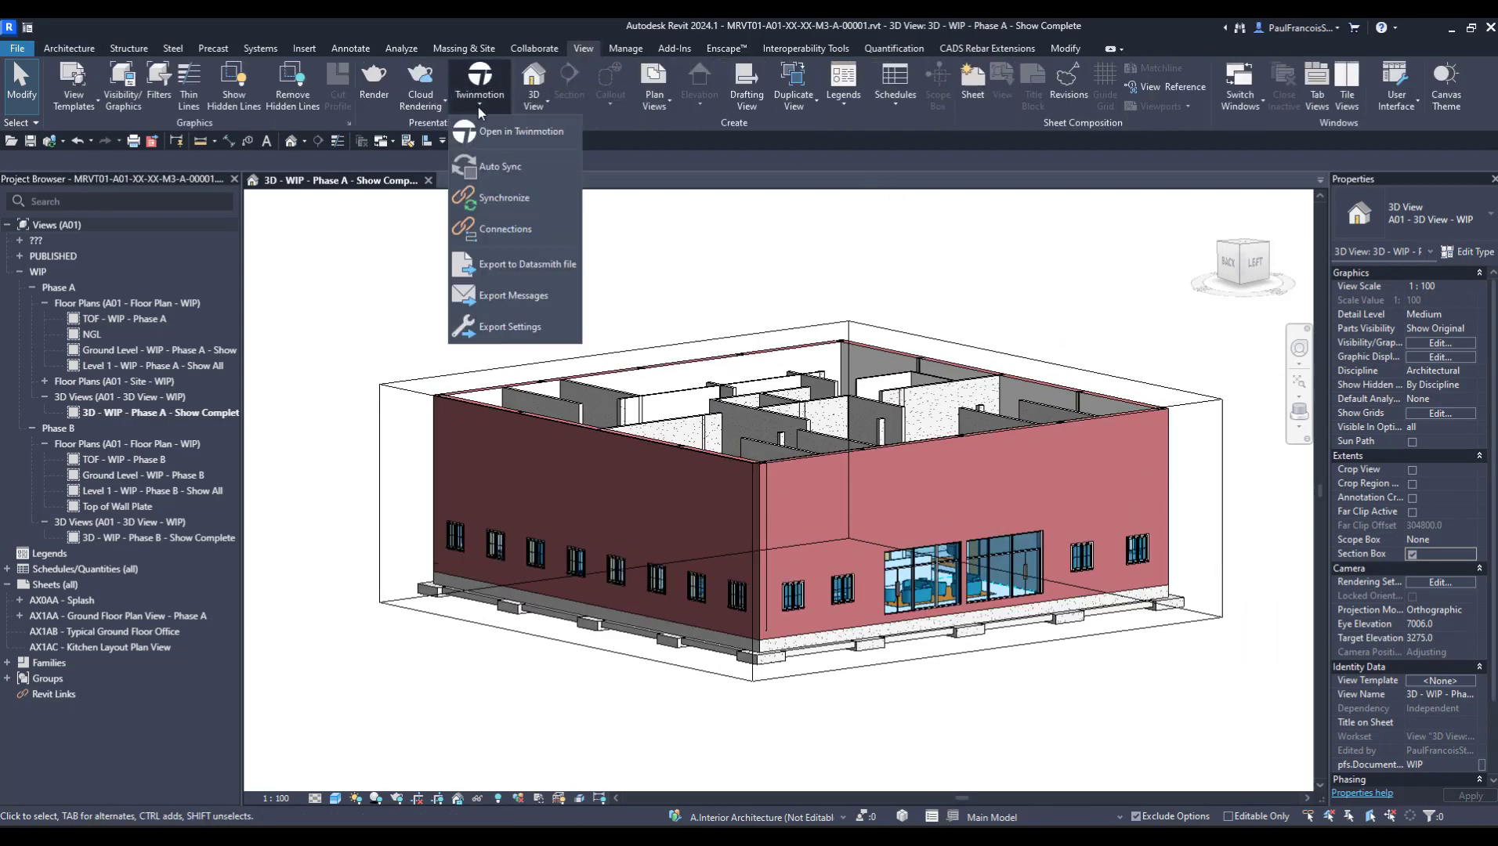
{"action": "left_click", "coordinate": [511, 135]}
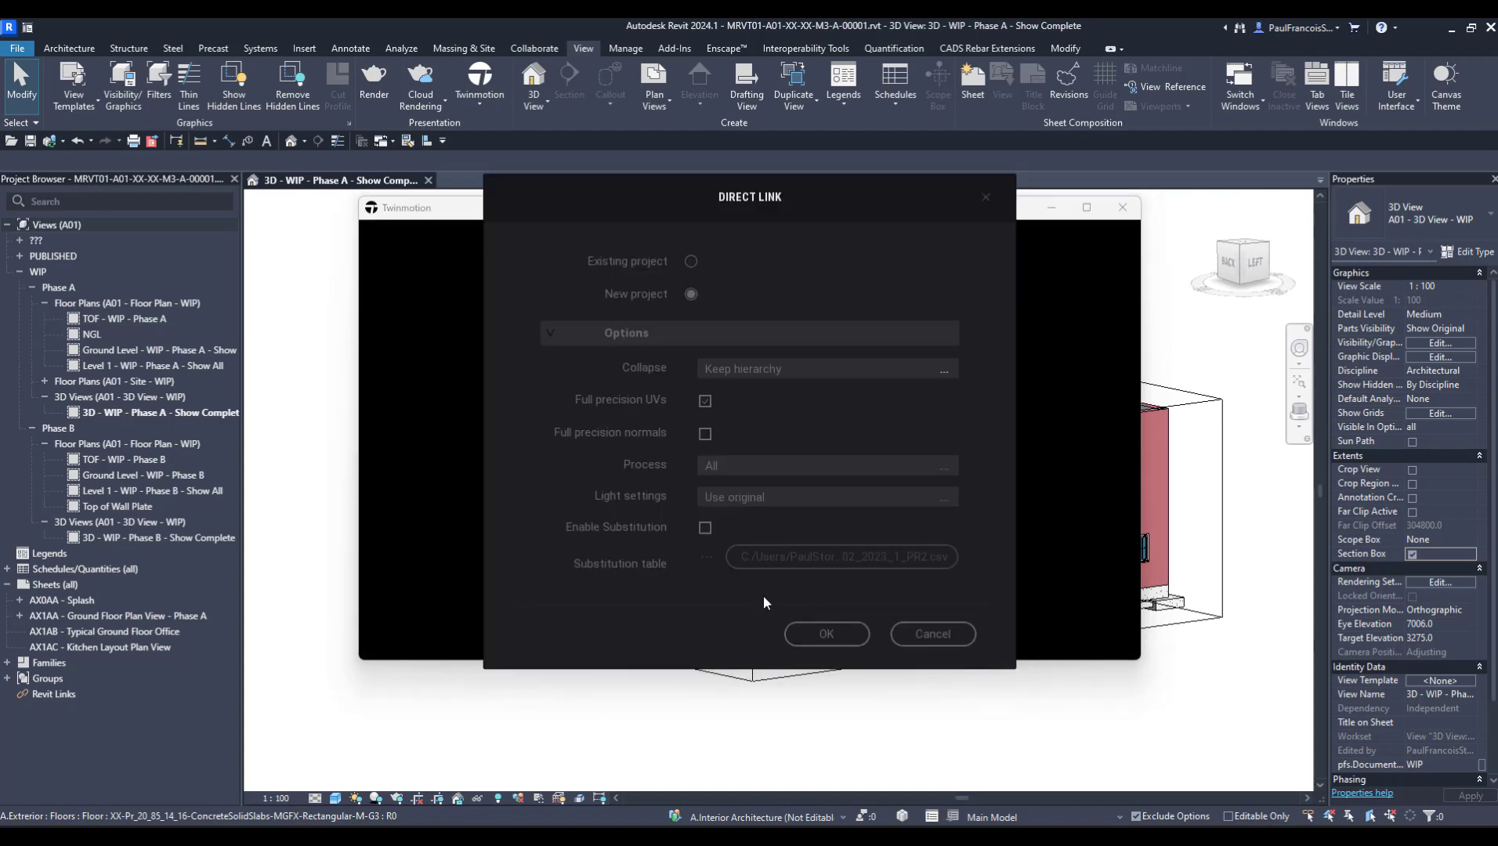
{"action": "left_click", "coordinate": [825, 636]}
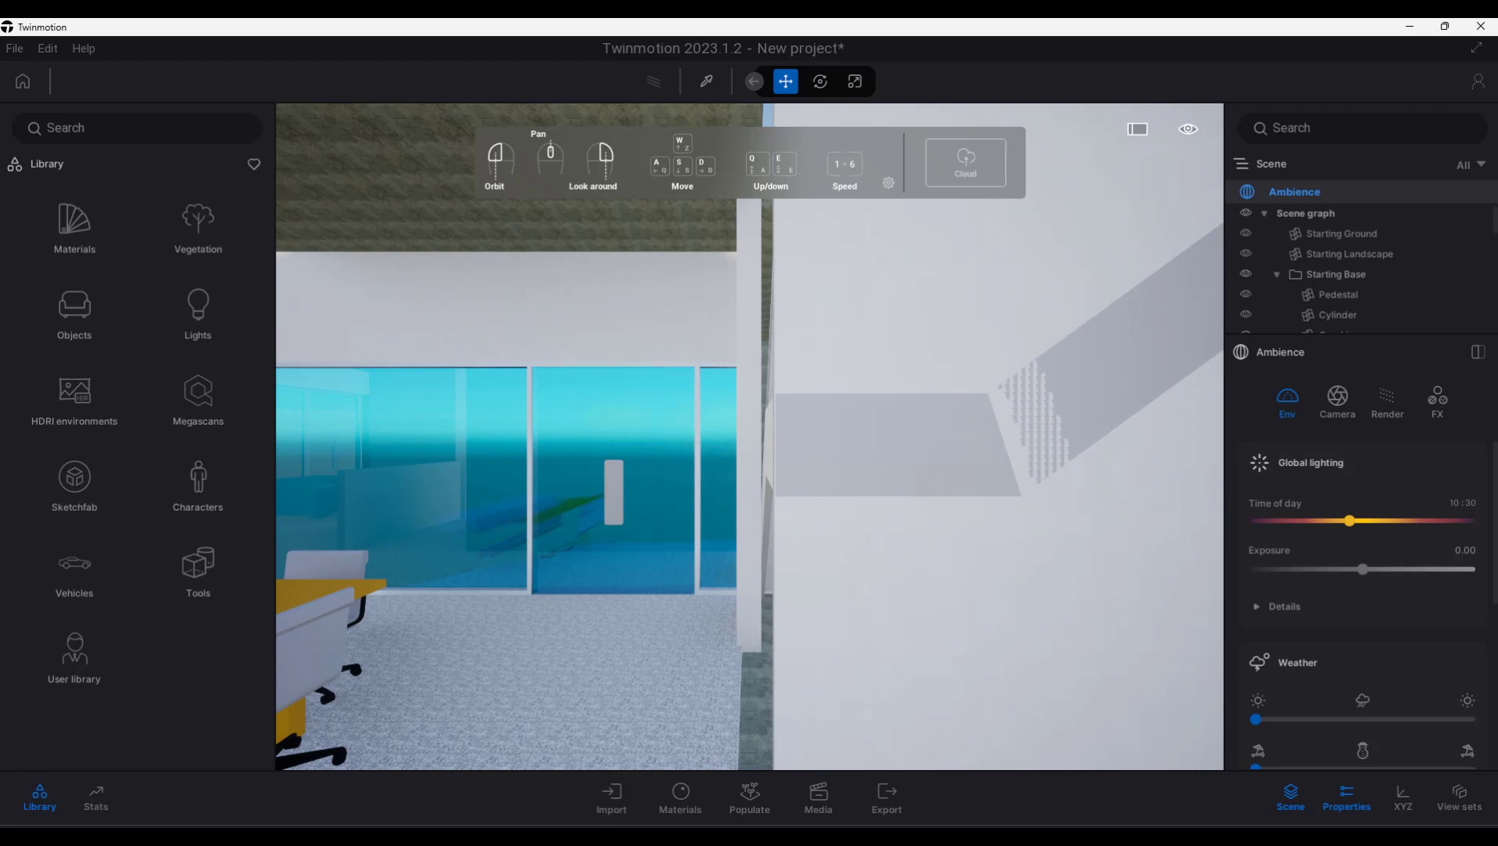
Look around the imported building's meeting room and move through the waiting area with the turquoise sofas.
{"action": "right_click_drag", "start_coordinate": [726, 496], "coordinate": [718, 502]}
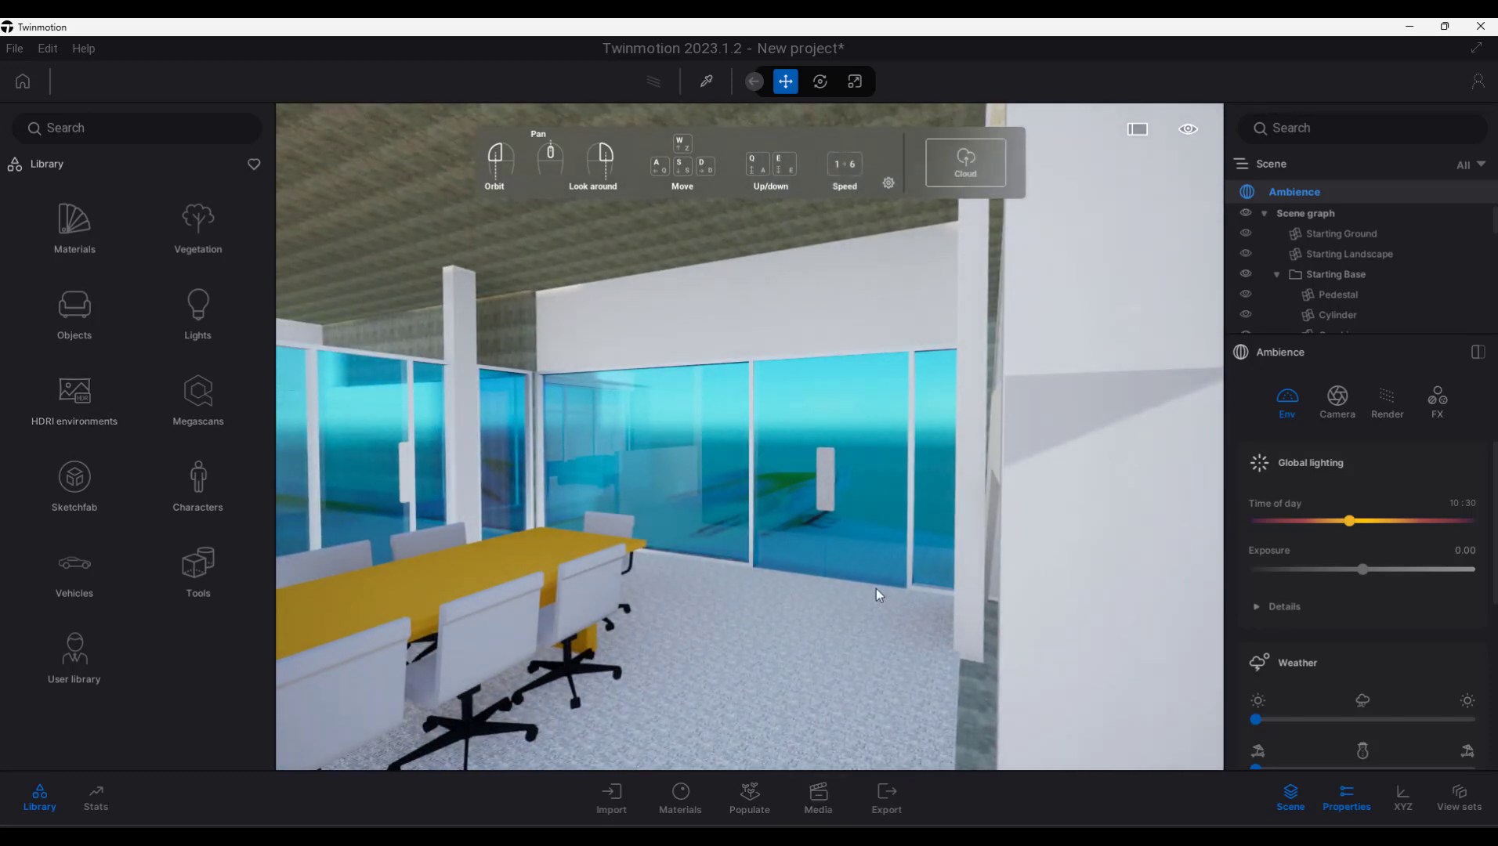
{"action": "right_click_drag", "start_coordinate": [876, 589], "coordinate": [988, 576]}
{"action": "key", "text": "w"}
{"action": "key", "text": "w"}
{"action": "key", "text": "w"}
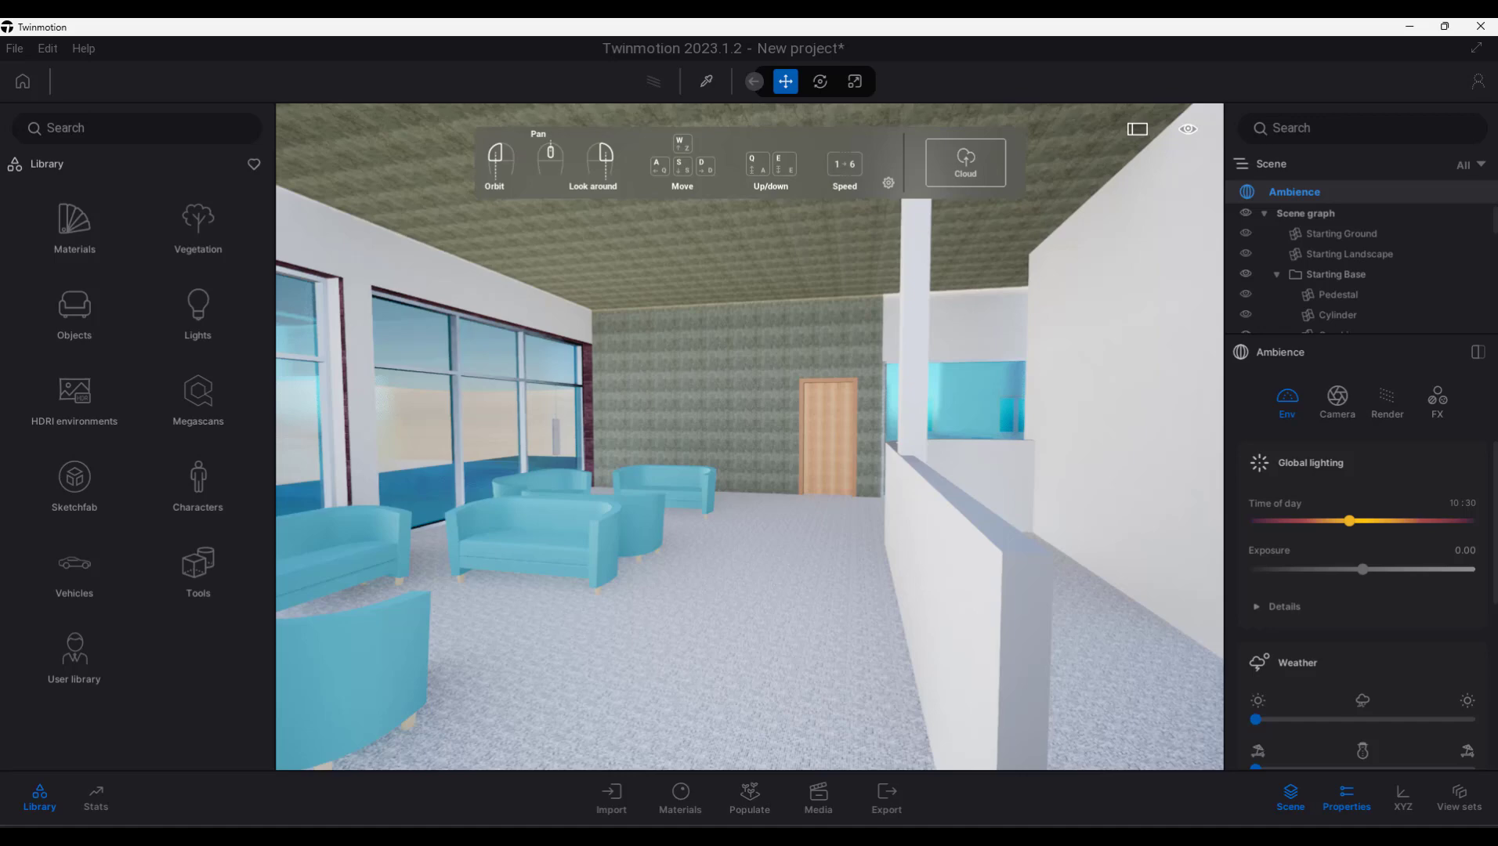
{"action": "key", "text": "w"}
{"action": "mouse_move", "coordinate": [988, 576]}
{"action": "right_mouse_down"}
{"action": "mouse_move", "coordinate": [792, 566]}
{"action": "mouse_move", "coordinate": [988, 566]}
{"action": "right_mouse_up"}
{"action": "key", "text": "w"}
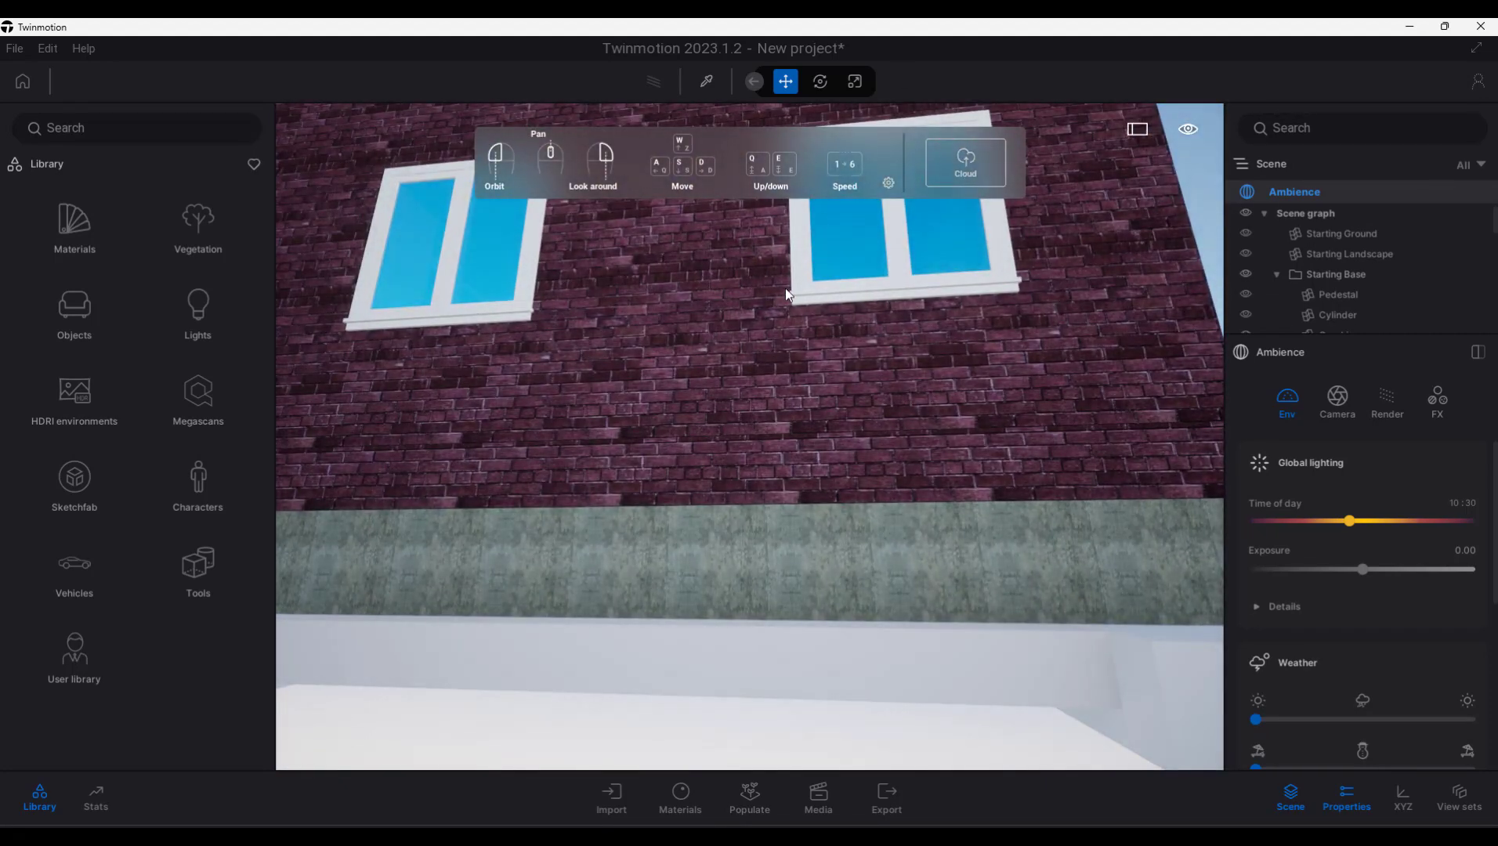
Return from outside the brick facade to the interior and examine the waiting area, its low partition and its wooden doors.
{"action": "key", "text": "s"}
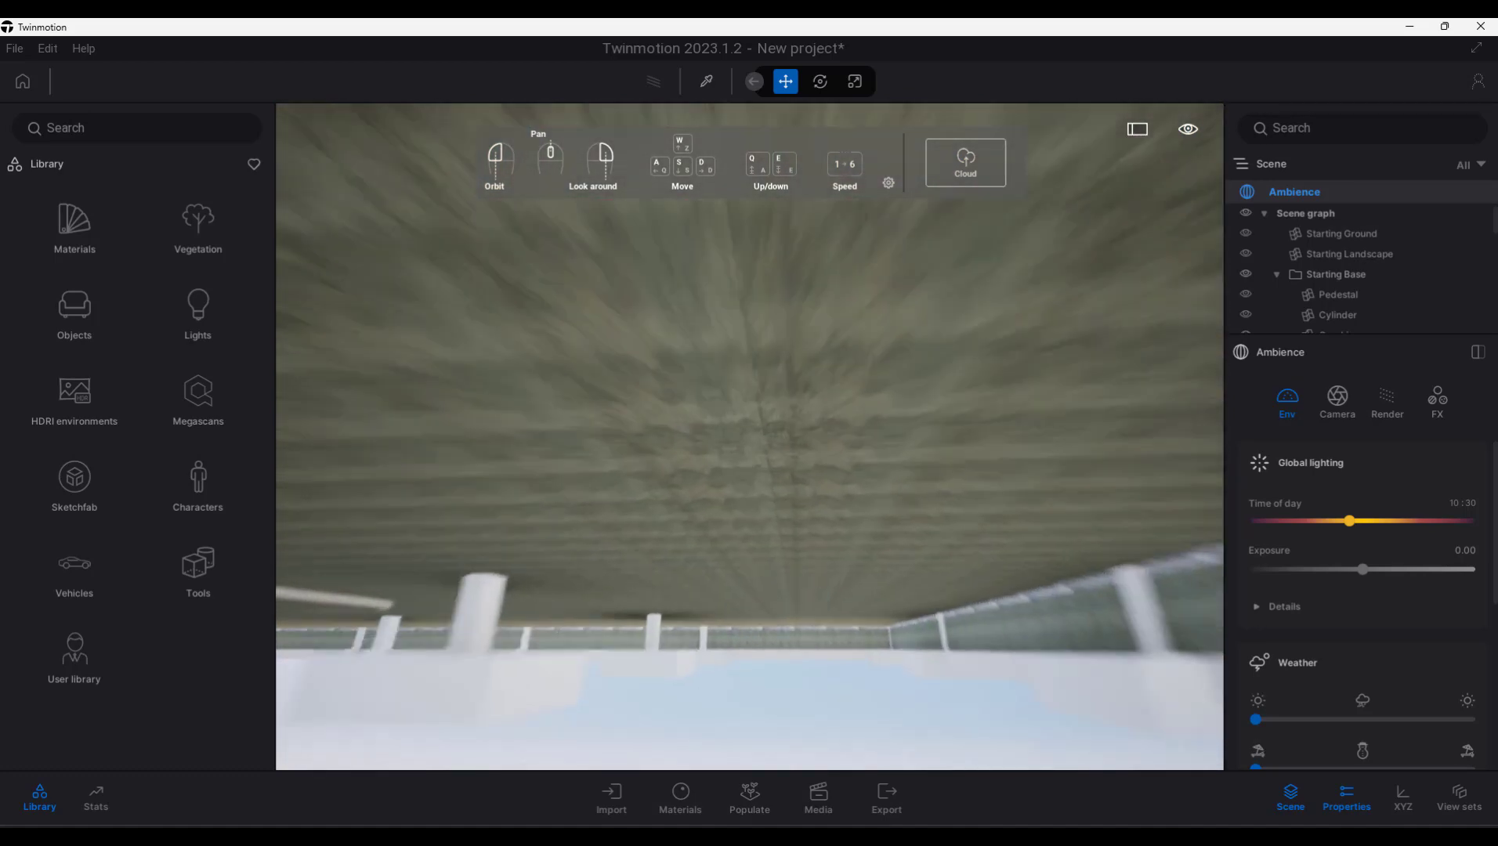
{"action": "key", "text": "s"}
{"action": "right_click_drag", "start_coordinate": [856, 368], "coordinate": [674, 352]}
{"action": "key", "text": "s"}
{"action": "key", "text": "w"}
{"action": "key", "text": "s"}
{"action": "right_click_drag", "start_coordinate": [750, 391], "coordinate": [431, 376]}
{"action": "key", "text": "w"}
{"action": "key", "text": "w"}
{"action": "right_click_drag", "start_coordinate": [750, 431], "coordinate": [756, 398]}
{"action": "key", "text": "w"}
{"action": "key", "text": "w"}
{"action": "key", "text": "d"}
{"action": "right_click_drag", "start_coordinate": [920, 369], "coordinate": [854, 353]}
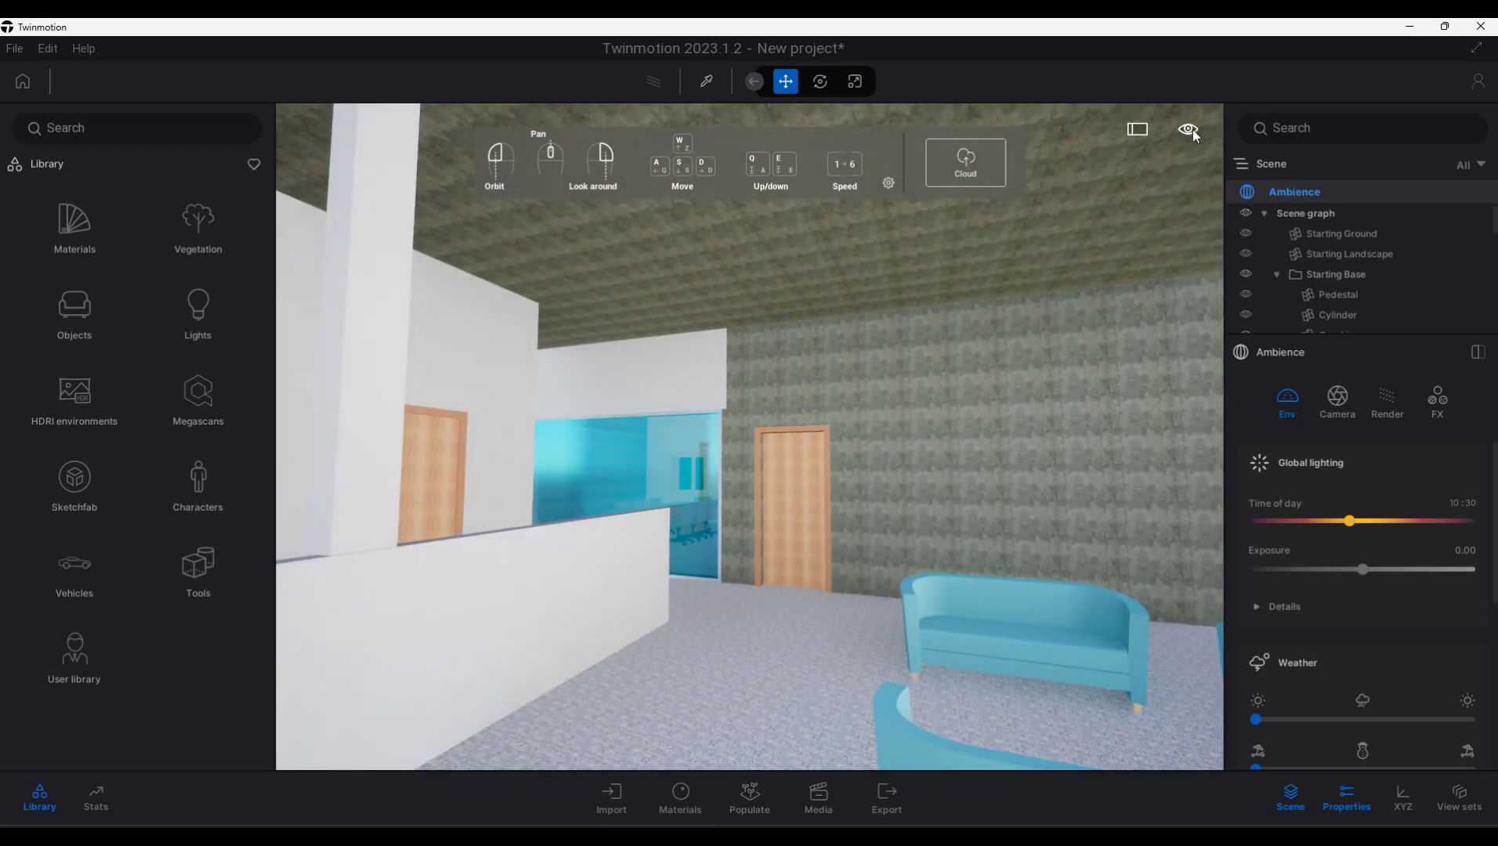
Switch navigation to pedestrian mode and walk up to the wooden door beside the glazed meeting room.
{"action": "mouse_move", "coordinate": [1191, 130]}
{"action": "mouse_move", "coordinate": [1192, 296]}
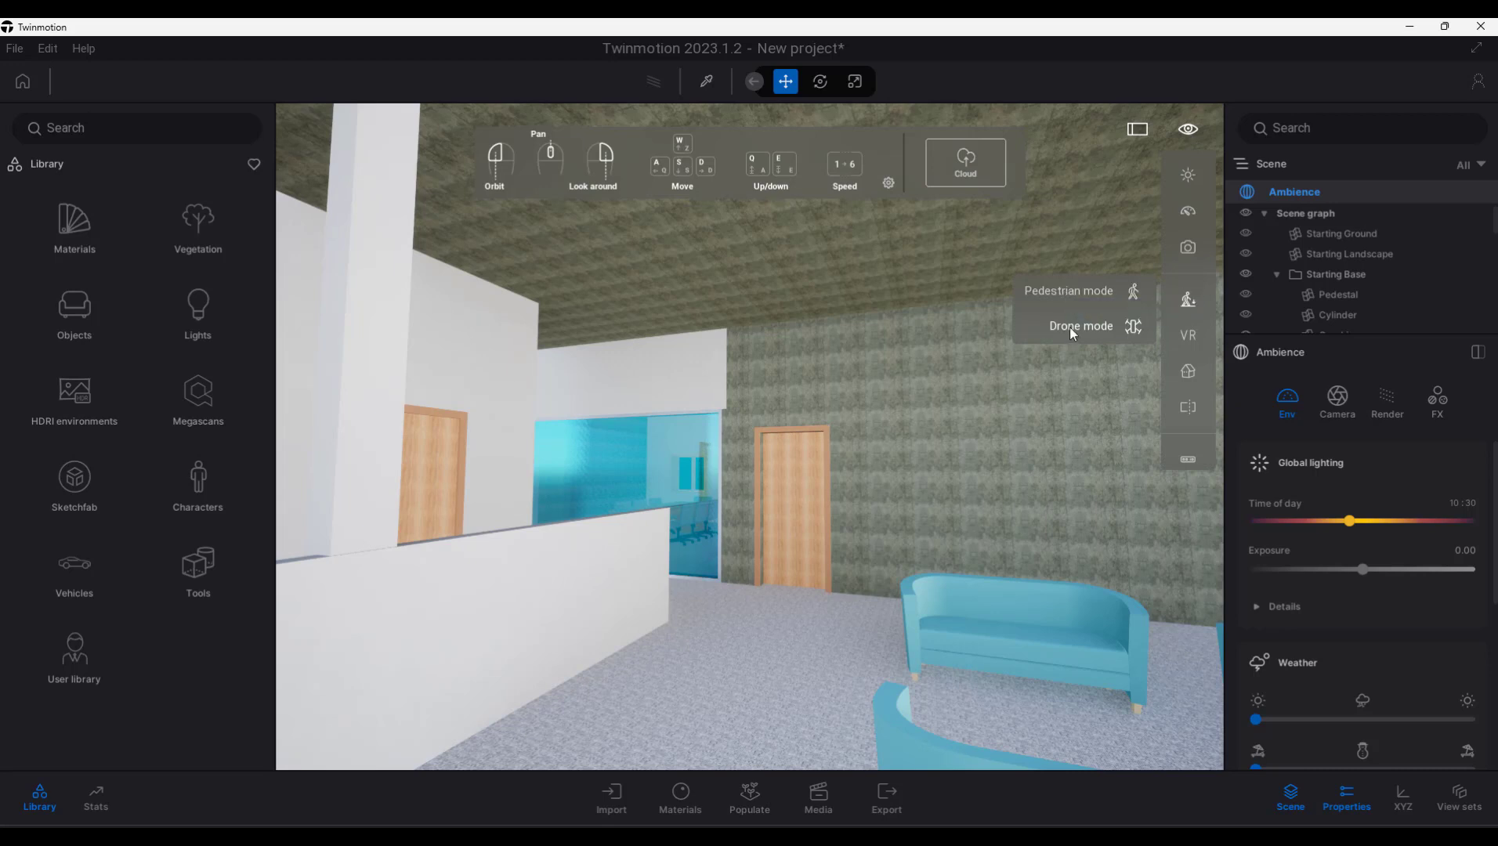
{"action": "left_click", "coordinate": [1072, 287]}
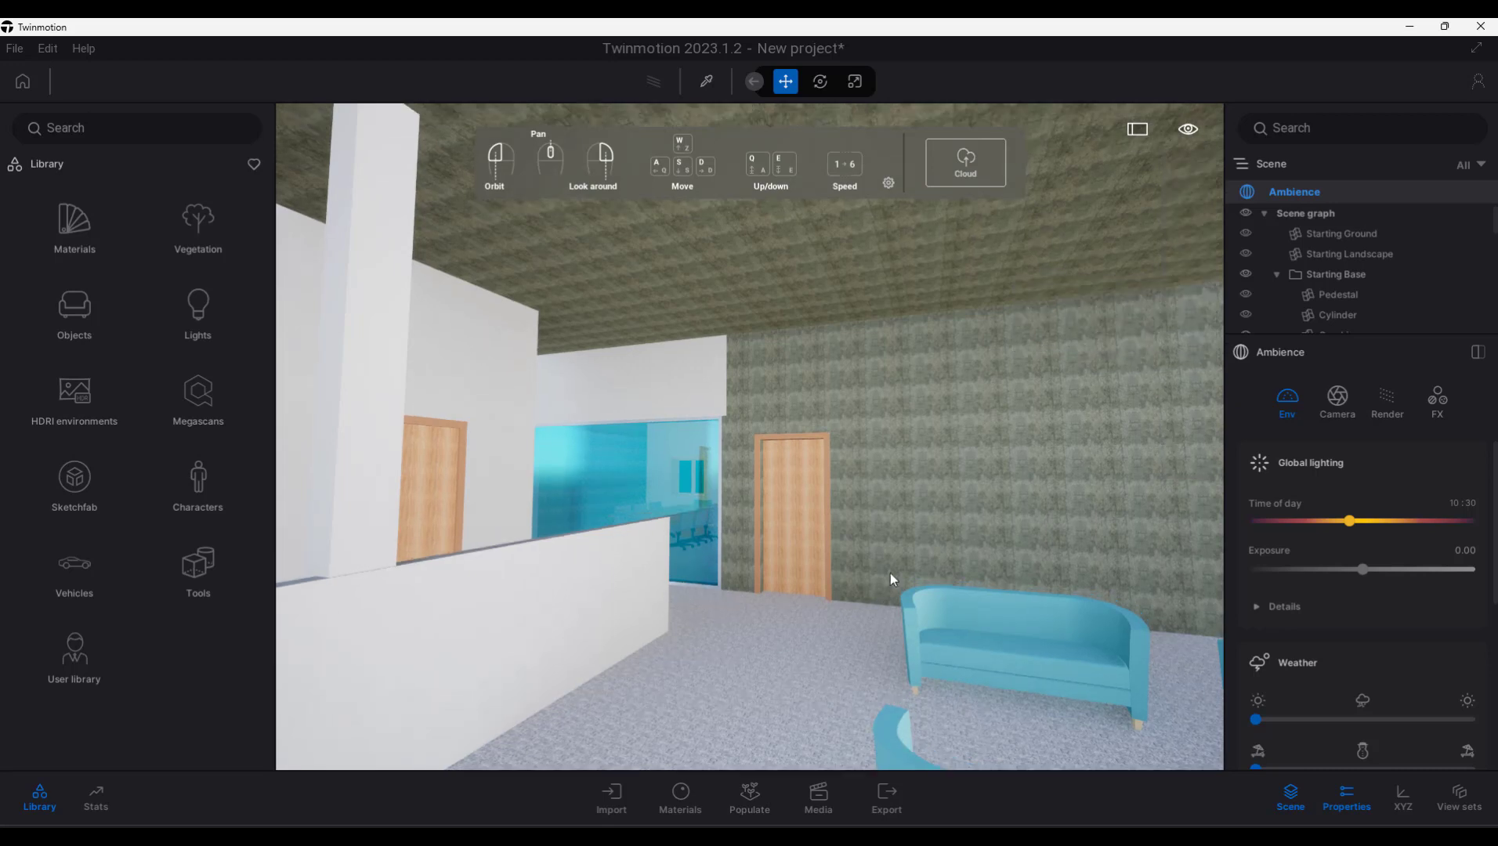
{"action": "mouse_move", "coordinate": [1034, 522]}
{"action": "right_mouse_down"}
{"action": "mouse_move", "coordinate": [595, 511]}
{"action": "mouse_move", "coordinate": [1098, 513]}
{"action": "mouse_move", "coordinate": [1038, 506]}
{"action": "right_mouse_up"}
{"action": "key", "text": "s"}
{"action": "key", "text": "w"}
{"action": "key", "text": "s"}
{"action": "key", "text": "w"}
{"action": "key", "text": "a"}
{"action": "key", "text": "w"}
{"action": "key", "text": "s"}
{"action": "key", "text": "a"}
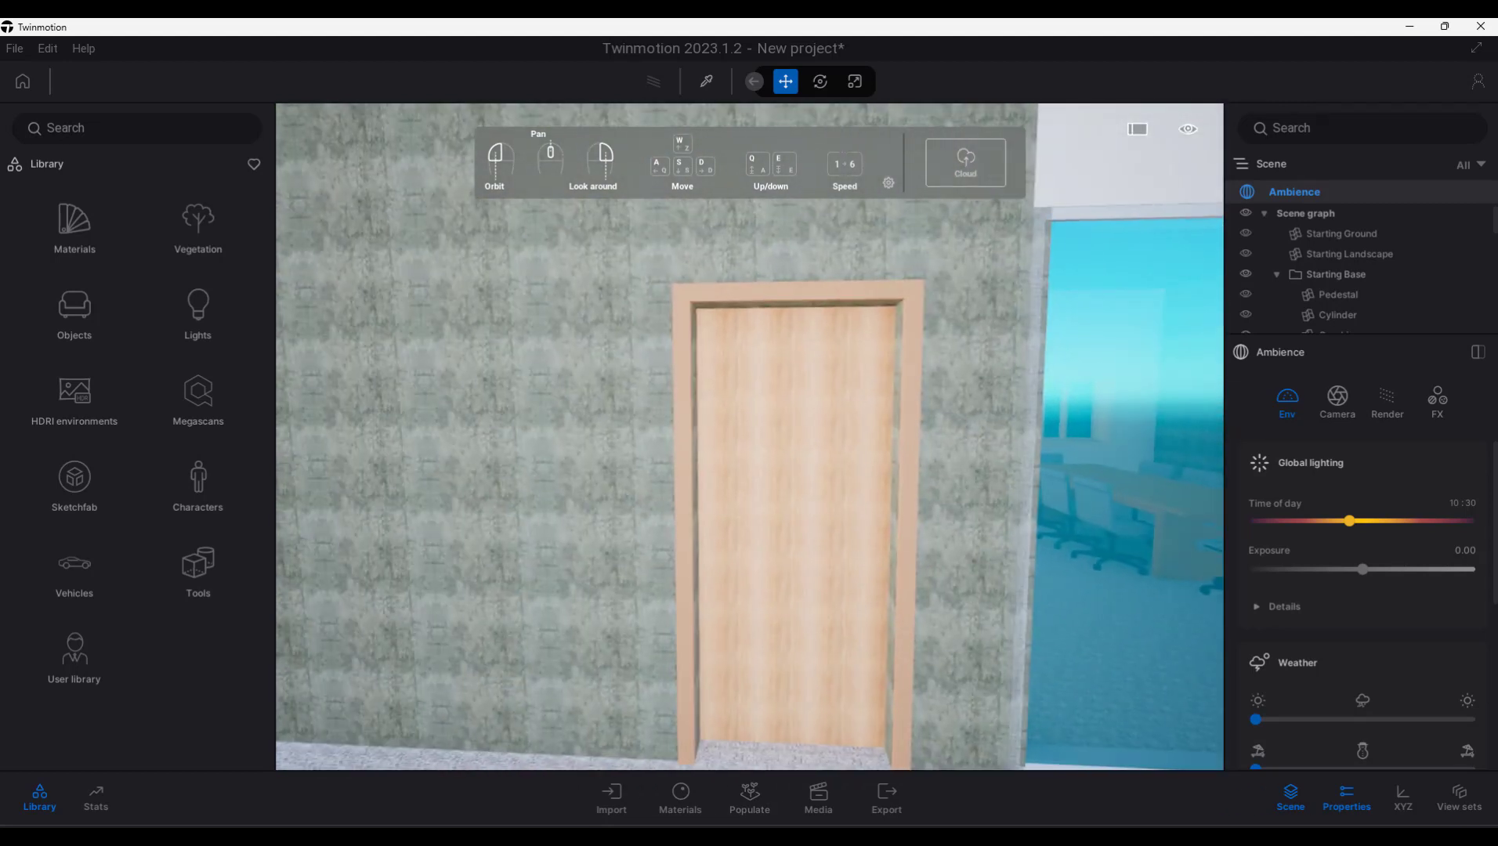
{"action": "key", "text": "w"}
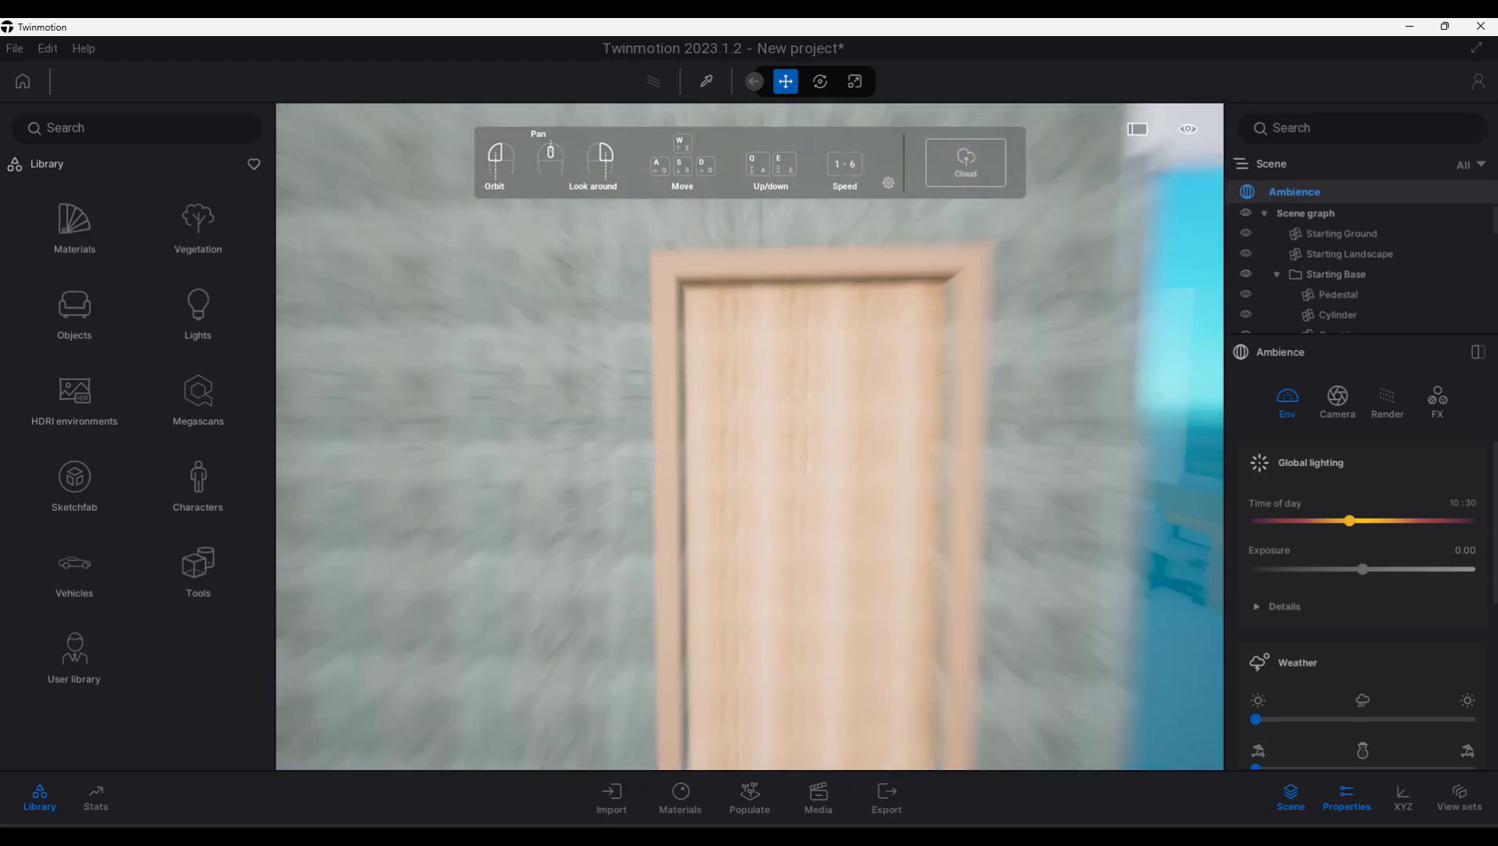
{"action": "key", "text": "w"}
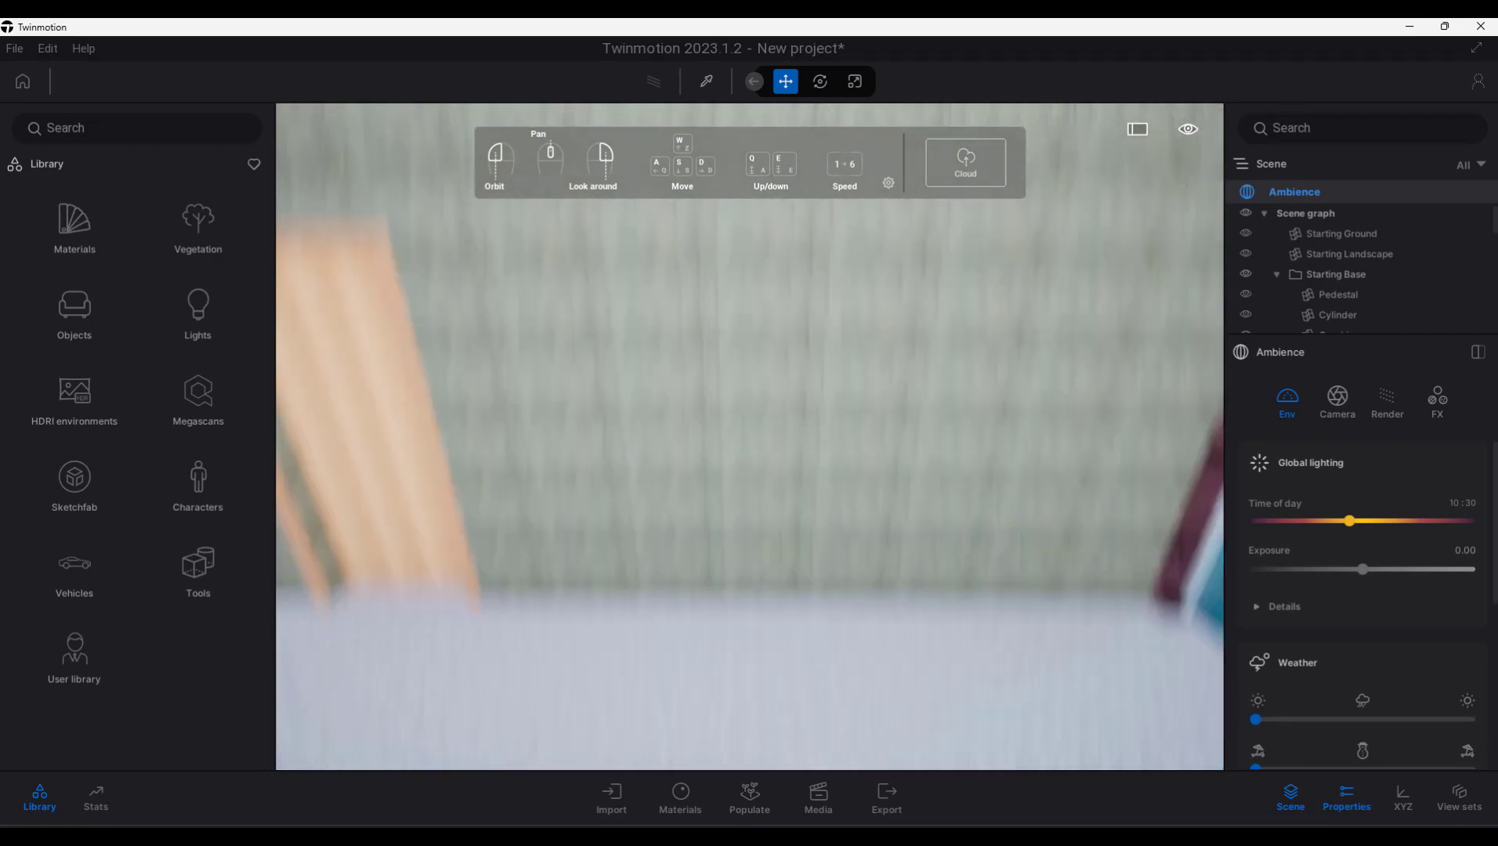
Examine the wooden door and its adjoining concrete wall and glazing from close up and from further back.
{"action": "right_click_drag", "start_coordinate": [750, 437], "coordinate": [533, 427]}
{"action": "right_click_drag", "start_coordinate": [410, 256], "coordinate": [784, 264]}
{"action": "key", "text": "d"}
{"action": "key", "text": "w"}
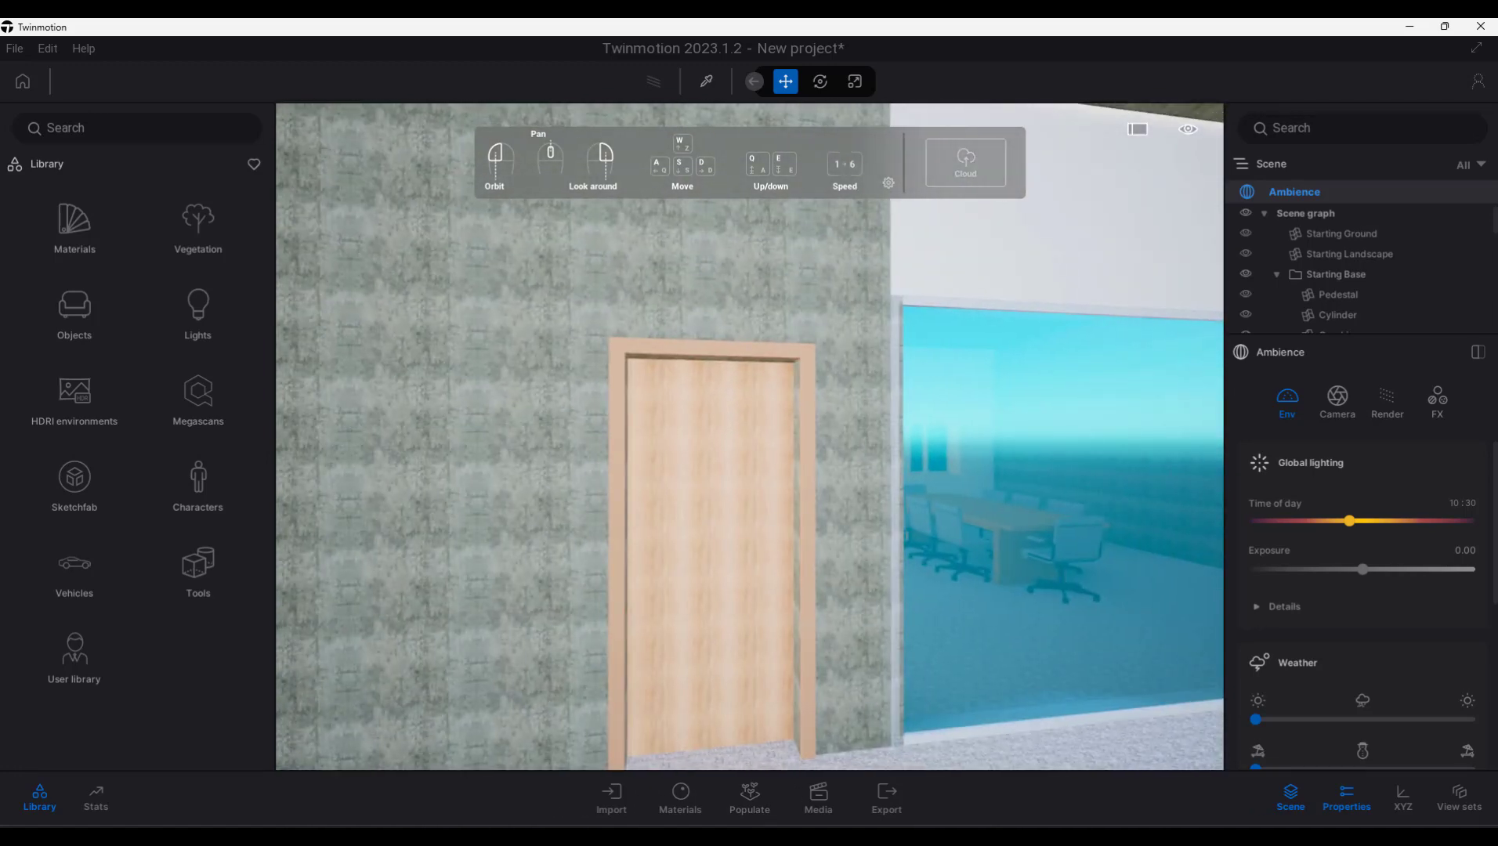
{"action": "key", "text": "a"}
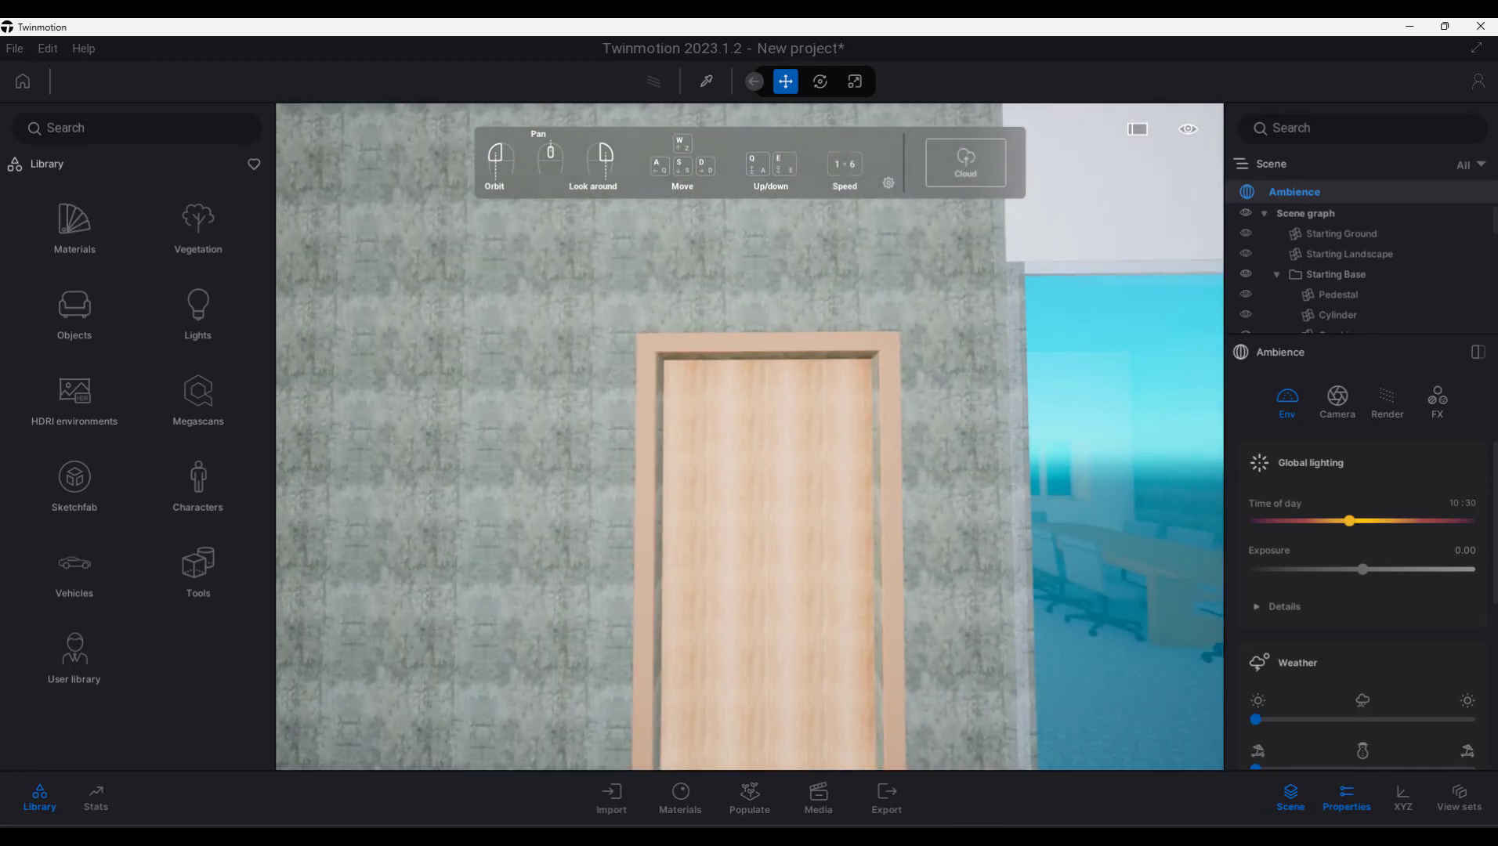
{"action": "right_click_drag", "start_coordinate": [761, 524], "coordinate": [730, 466]}
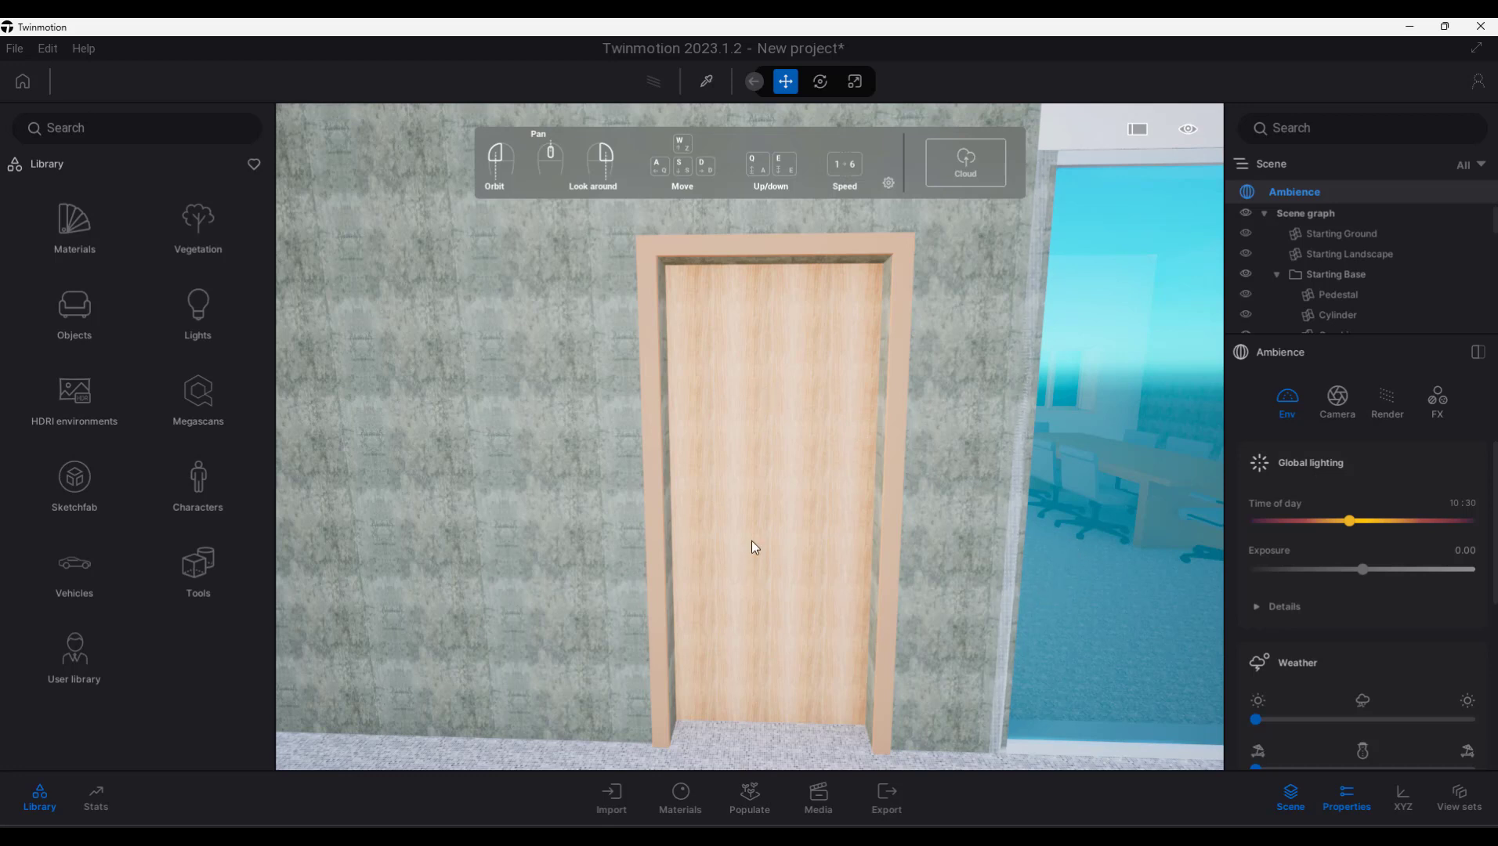
{"action": "mouse_move", "coordinate": [755, 480]}
{"action": "right_mouse_down"}
{"action": "mouse_move", "coordinate": [760, 513]}
{"action": "mouse_move", "coordinate": [768, 499]}
{"action": "right_mouse_up"}
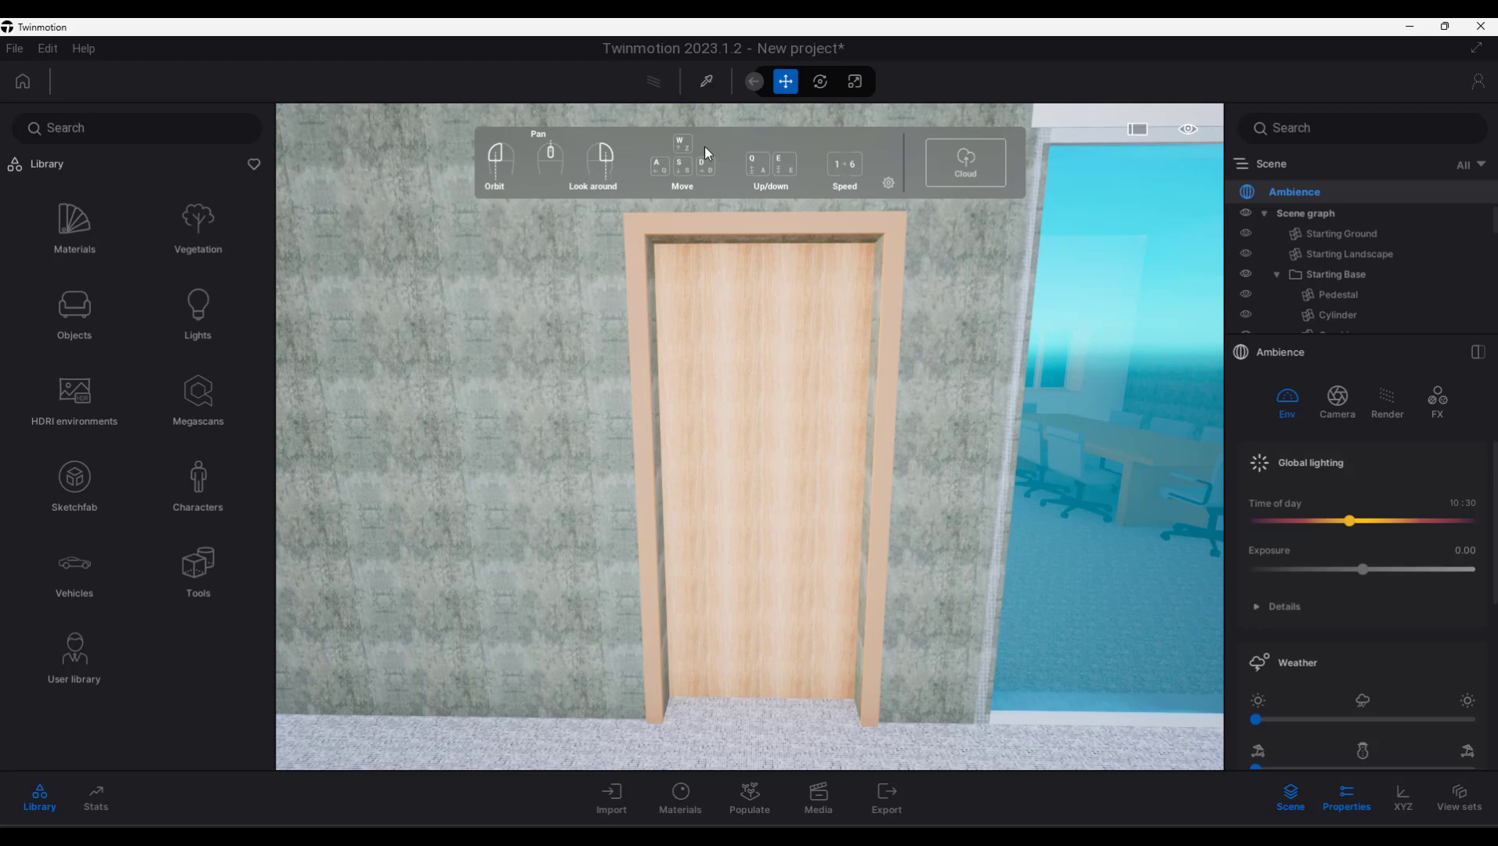
{"action": "right_click_drag", "start_coordinate": [757, 485], "coordinate": [730, 453]}
{"action": "key", "text": "s"}
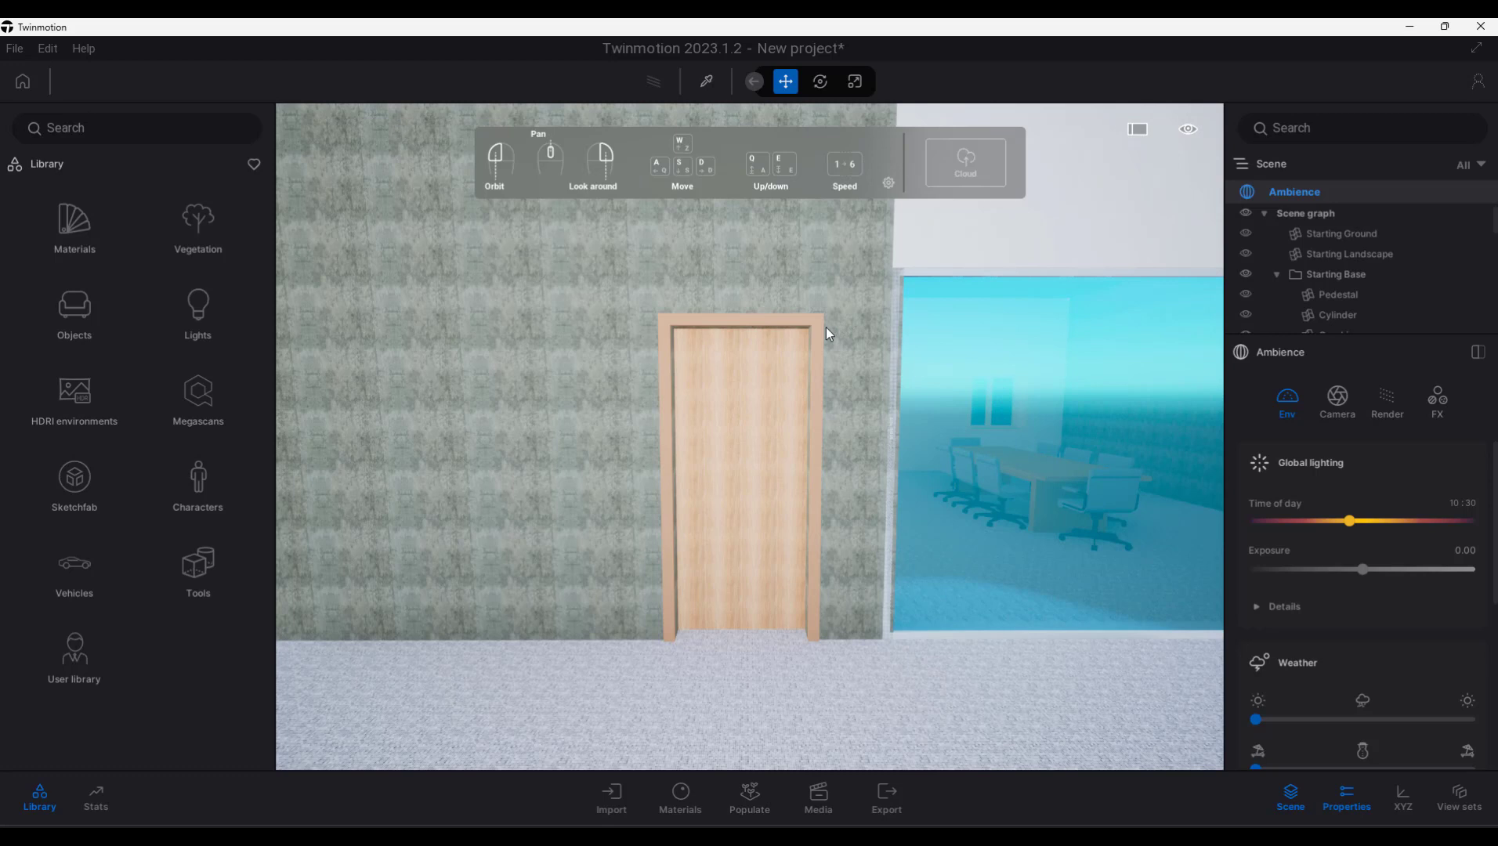
Select all instances of the single-flush 0915 x 2134 mm door beside the glazed meeting room.
{"action": "left_click", "coordinate": [741, 632]}
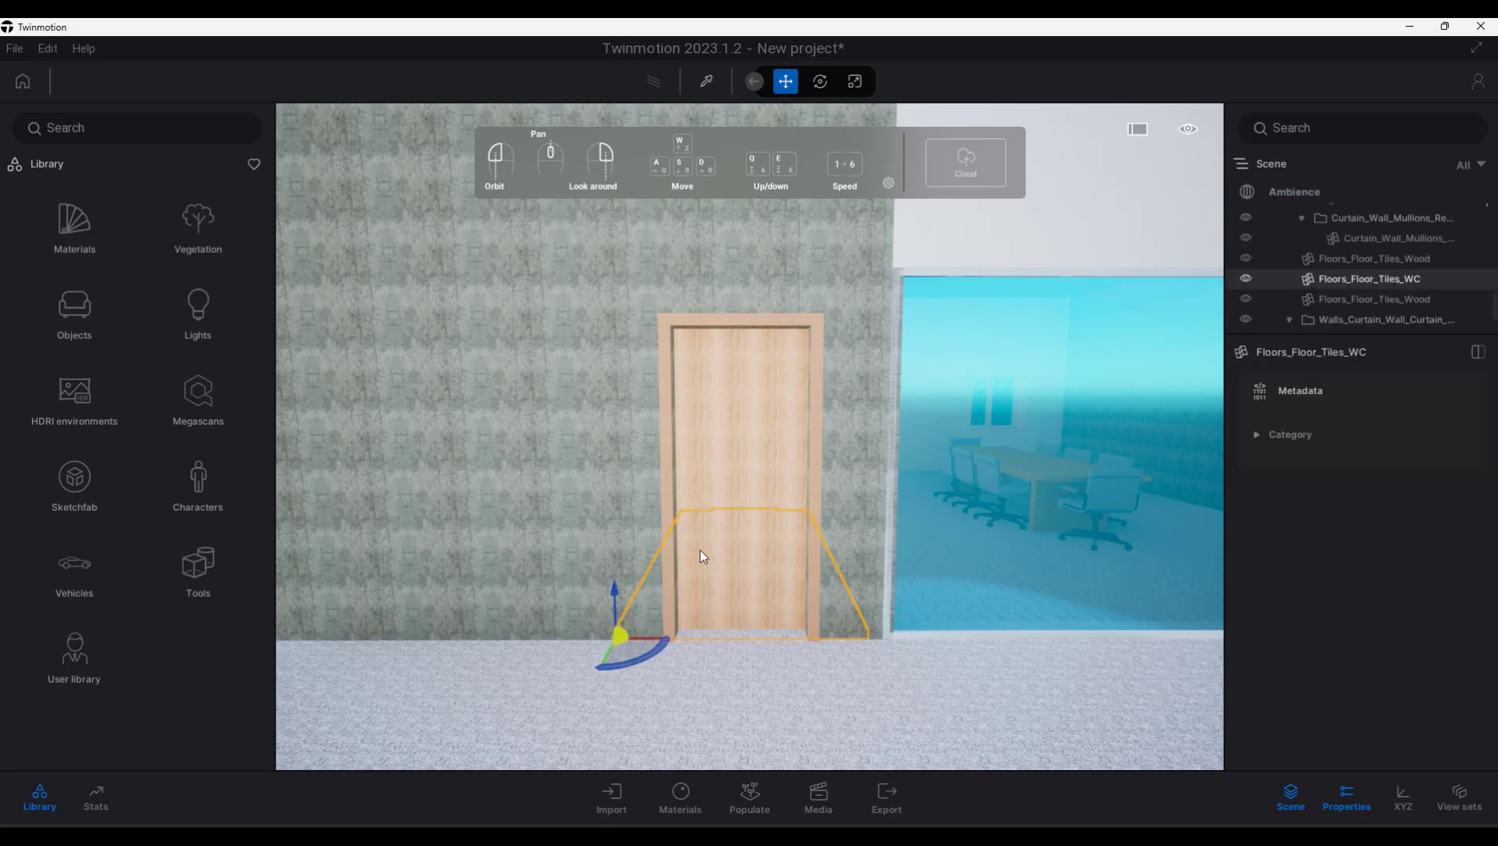
{"action": "left_click", "coordinate": [709, 461]}
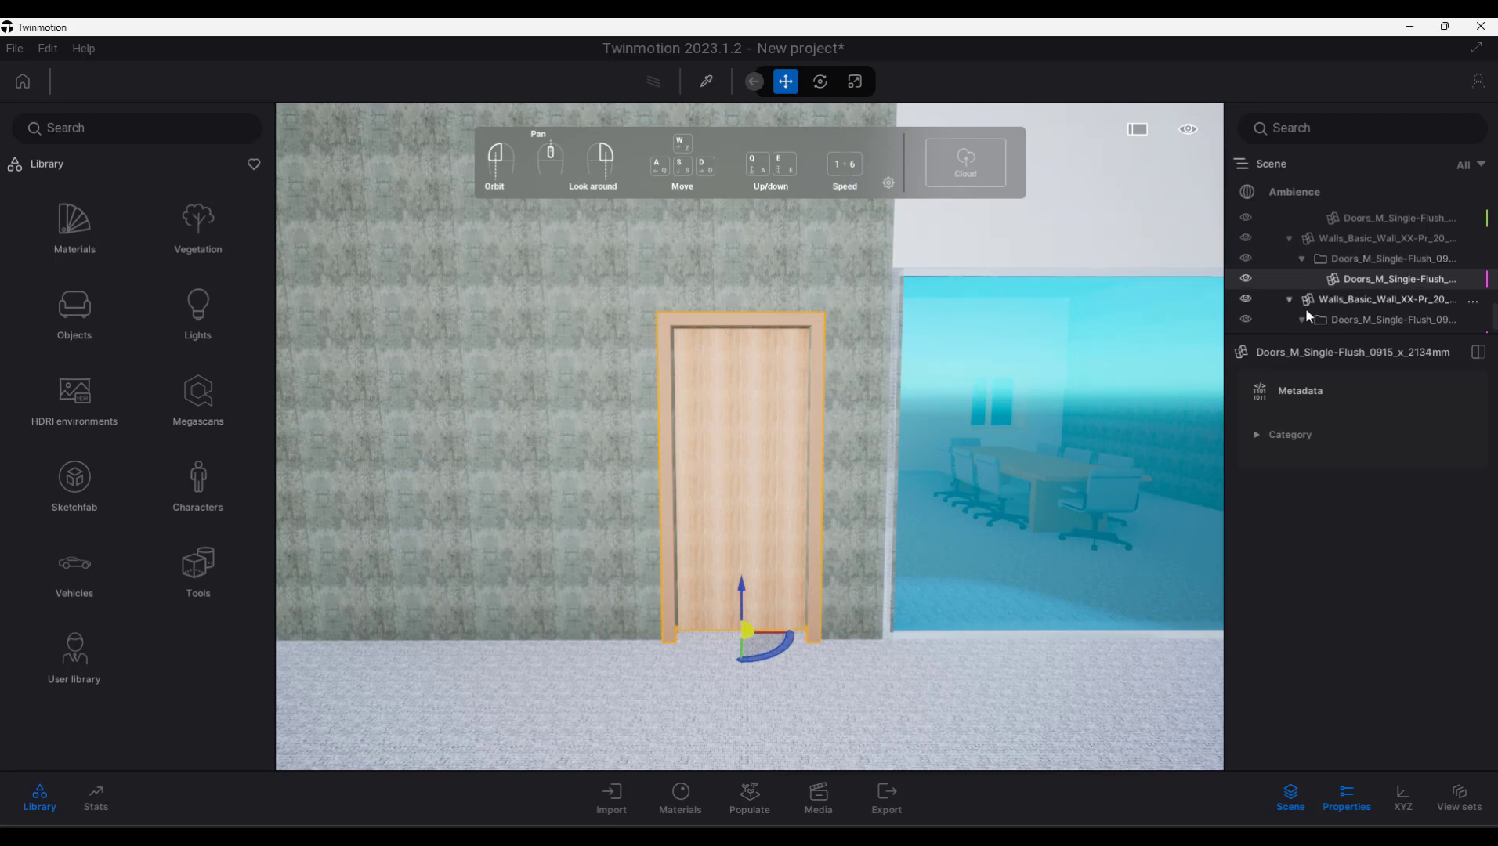
{"action": "right_click", "coordinate": [1382, 279]}
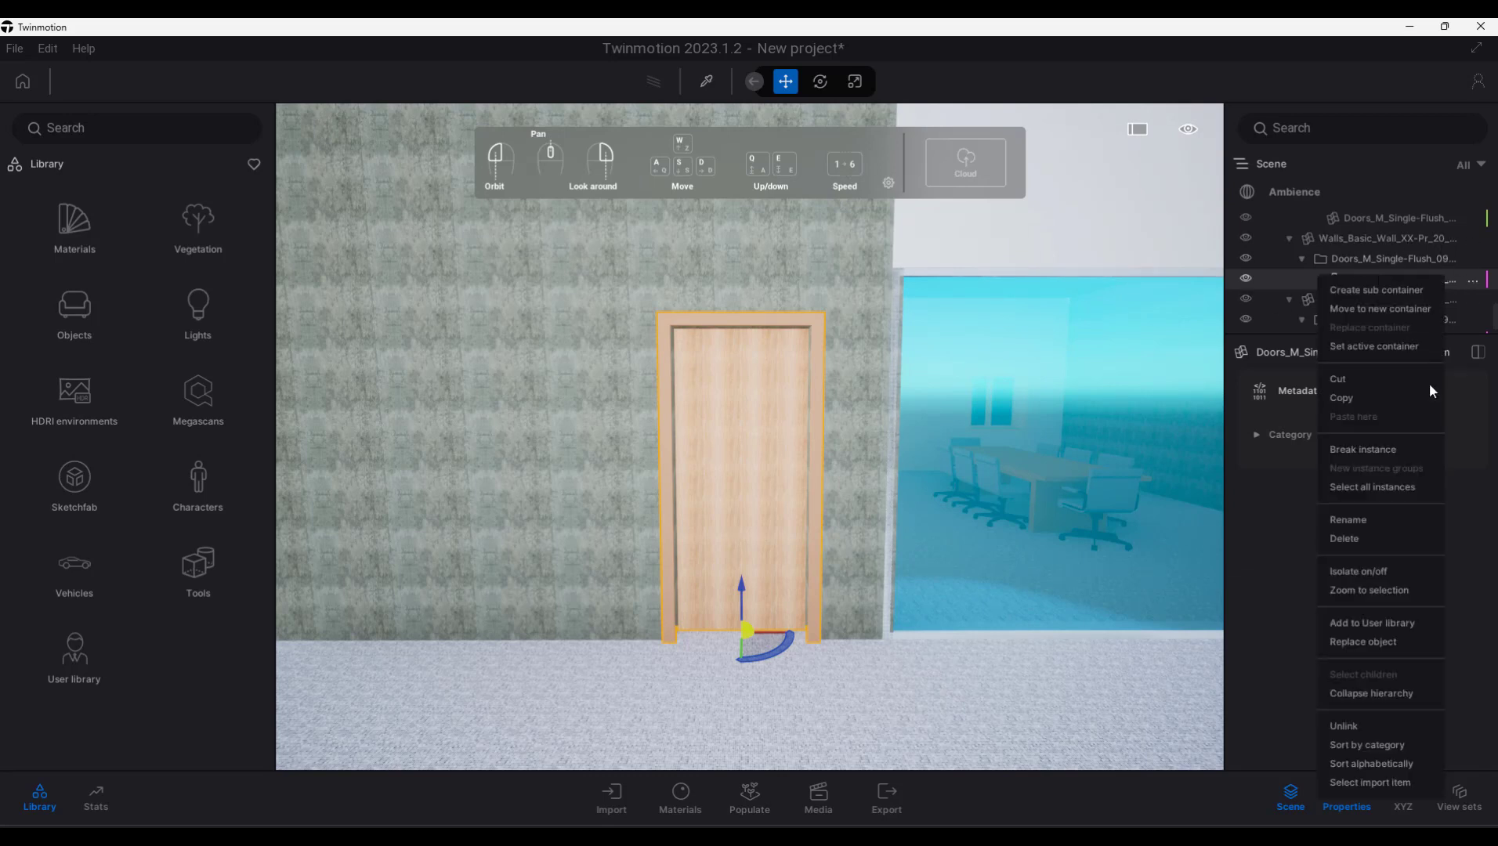
{"action": "left_click", "coordinate": [1348, 488]}
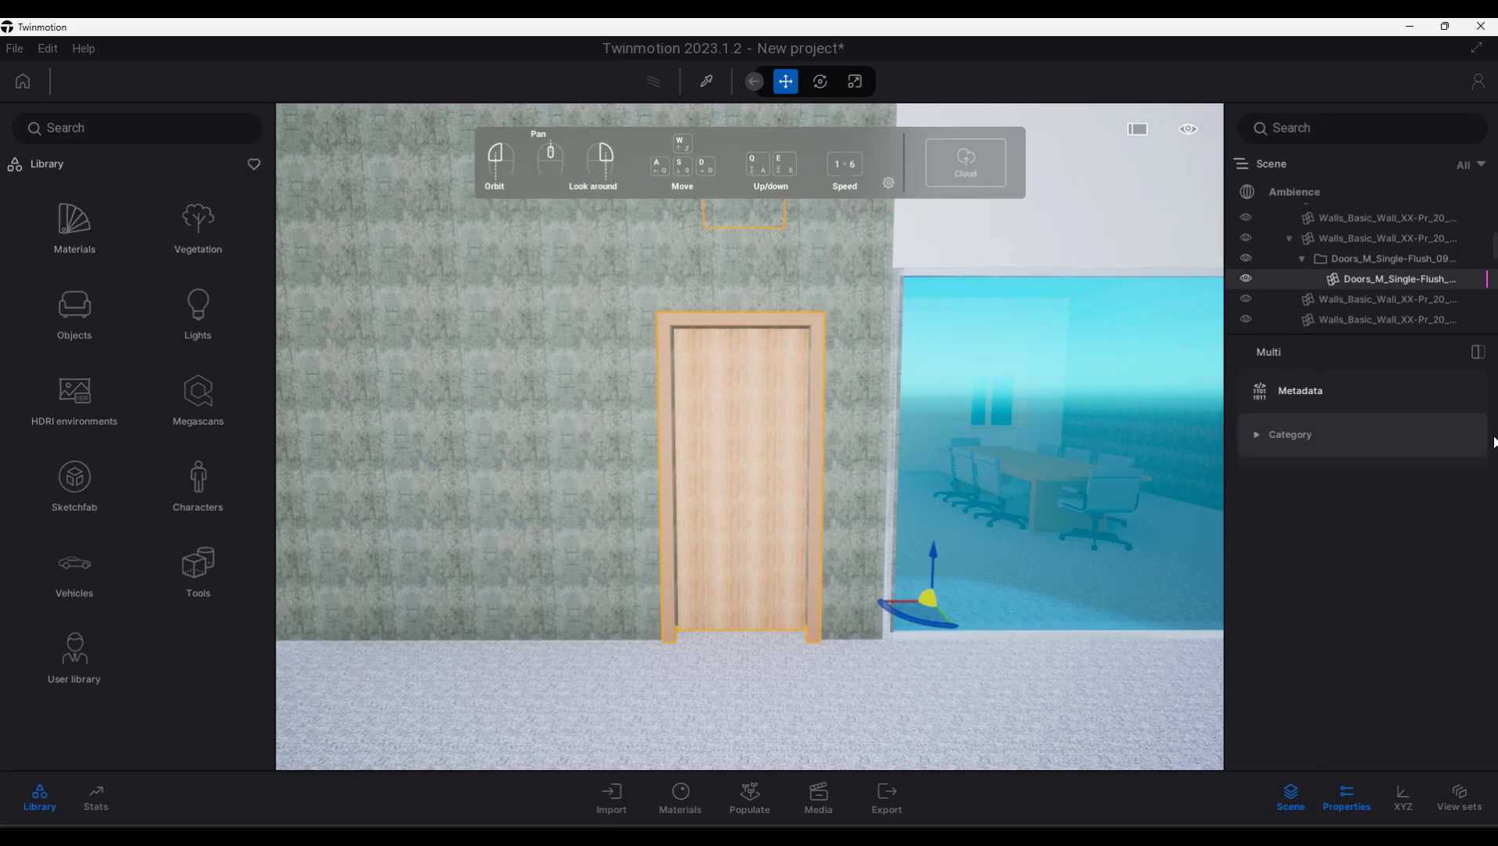
Start an object replacement for the selected doors and filter the library by Doors.
{"action": "right_click", "coordinate": [1374, 281]}
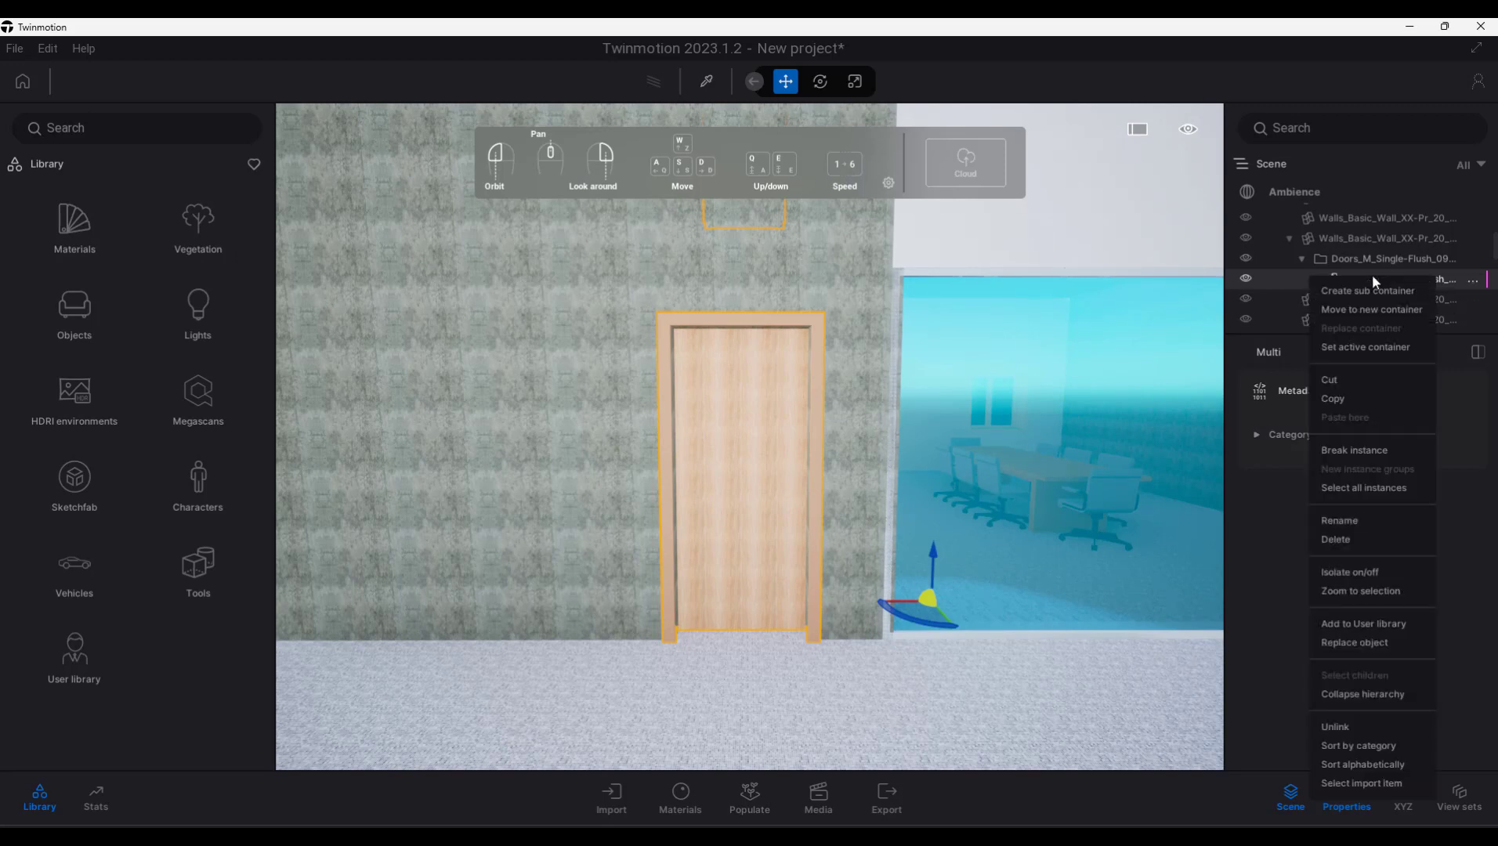
{"action": "left_click", "coordinate": [1361, 642]}
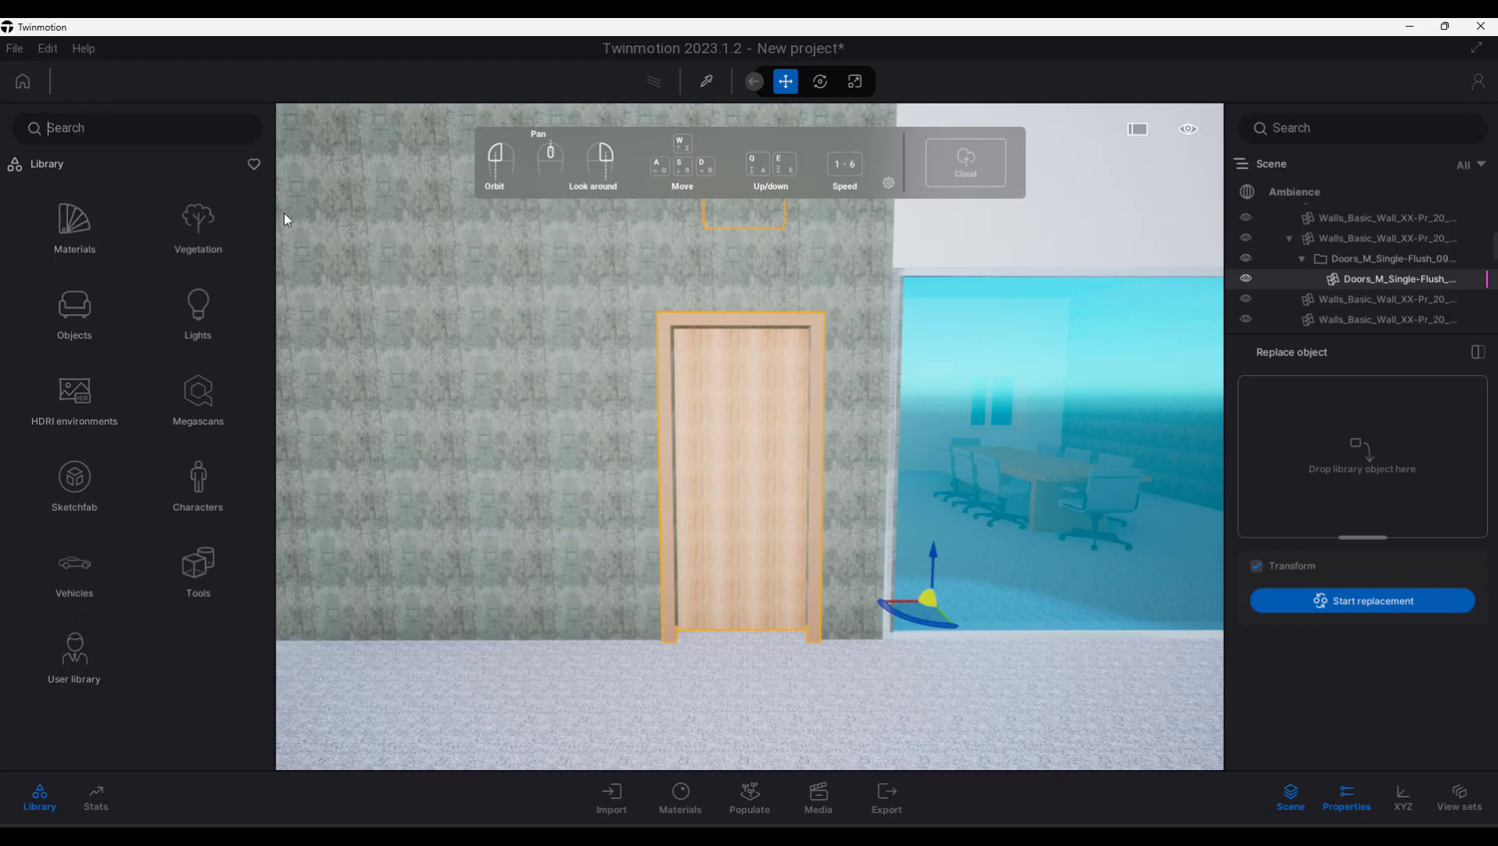
{"action": "type", "text": "door"}
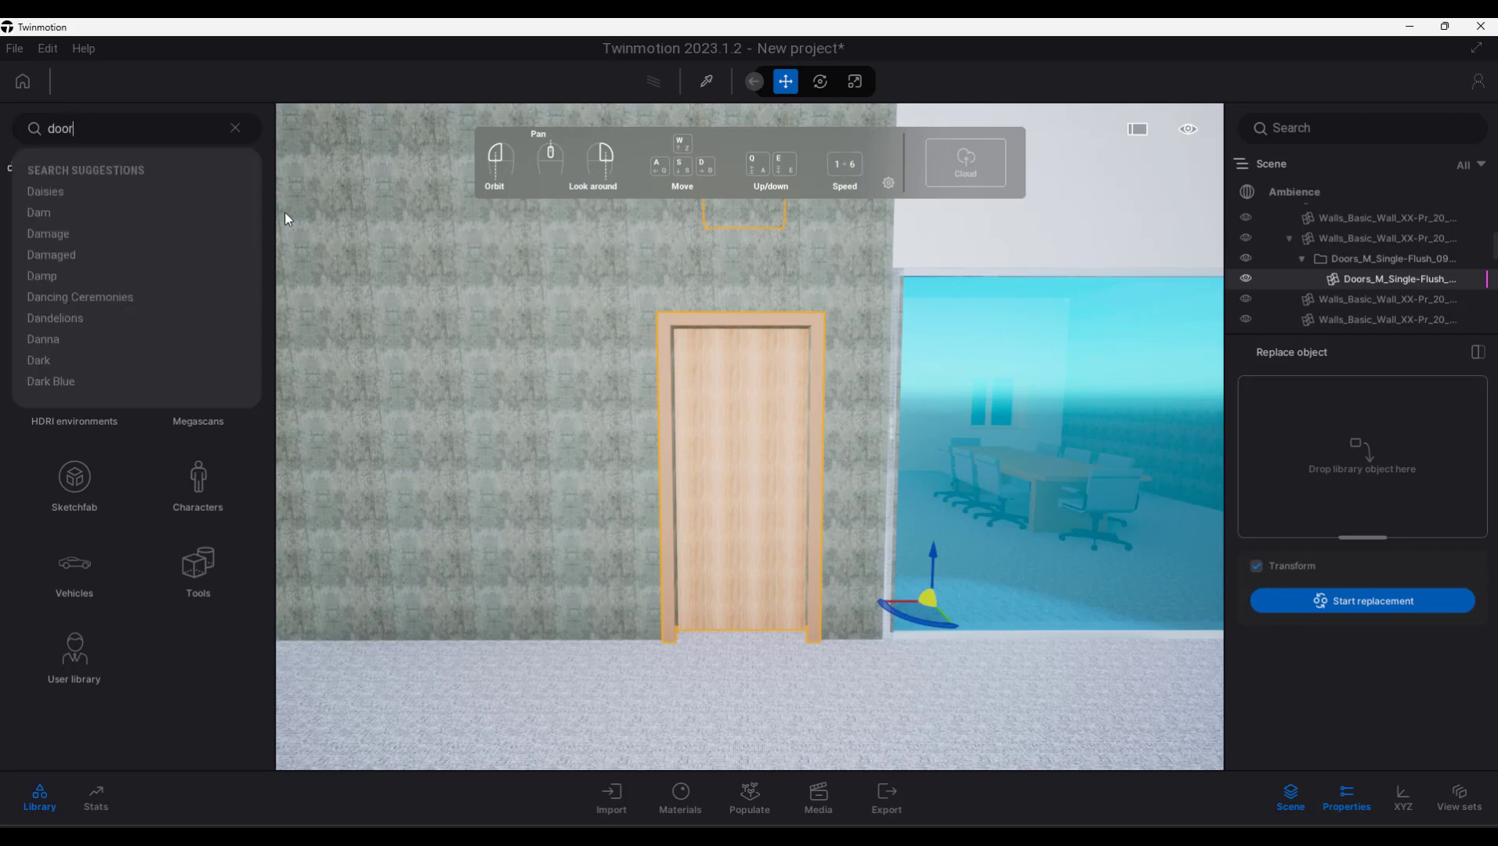
{"action": "key", "text": "Return"}
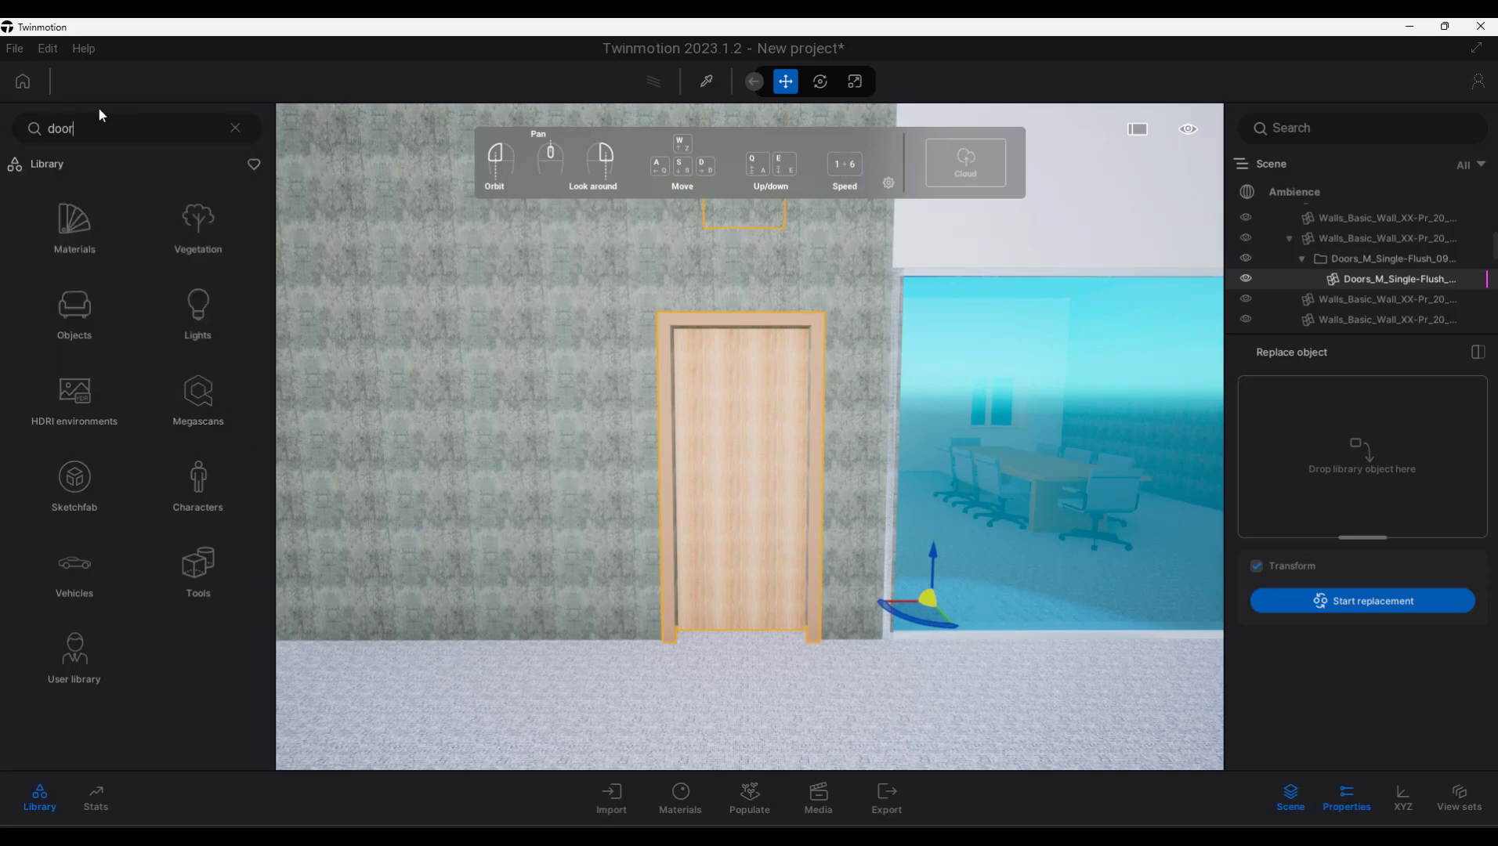
{"action": "mouse_move", "coordinate": [90, 140]}
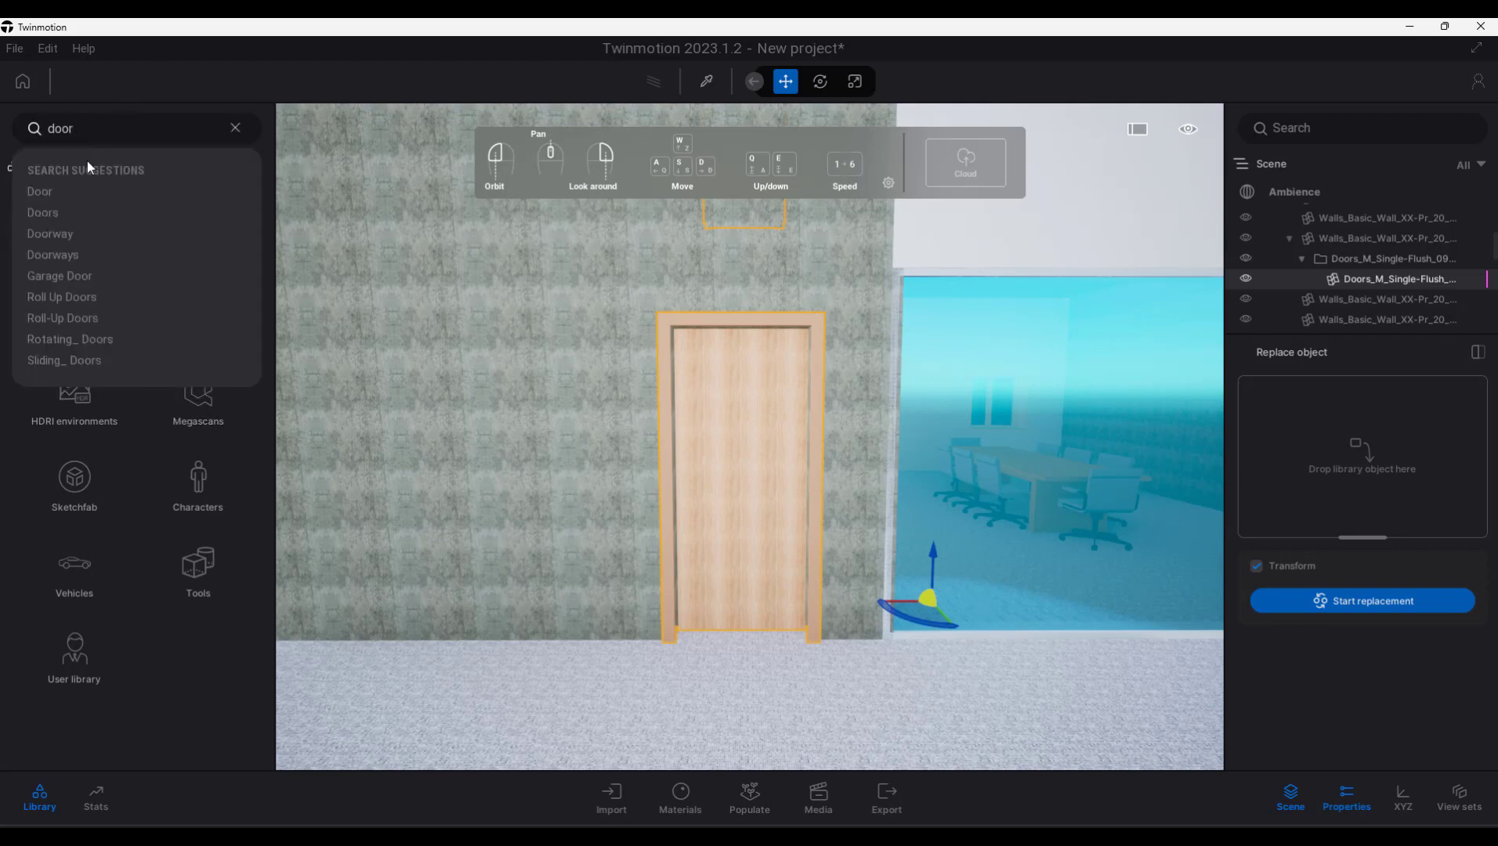
{"action": "left_click", "coordinate": [50, 211]}
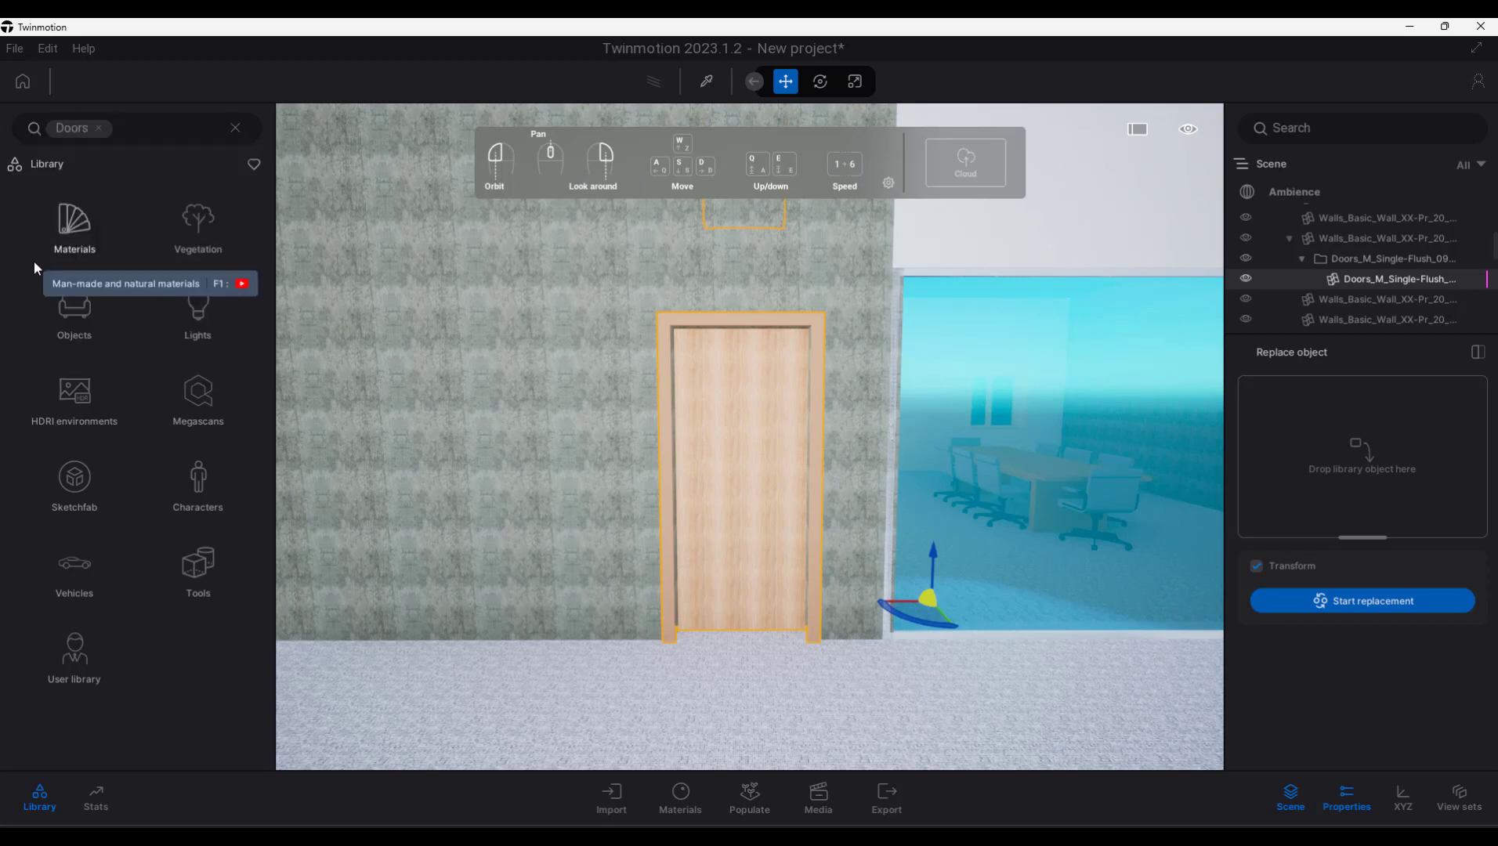
Replace all the selected single-flush doors with the Simple Rotating 02 door from the library.
{"action": "mouse_move", "coordinate": [123, 323]}
{"action": "mouse_move", "coordinate": [46, 207]}
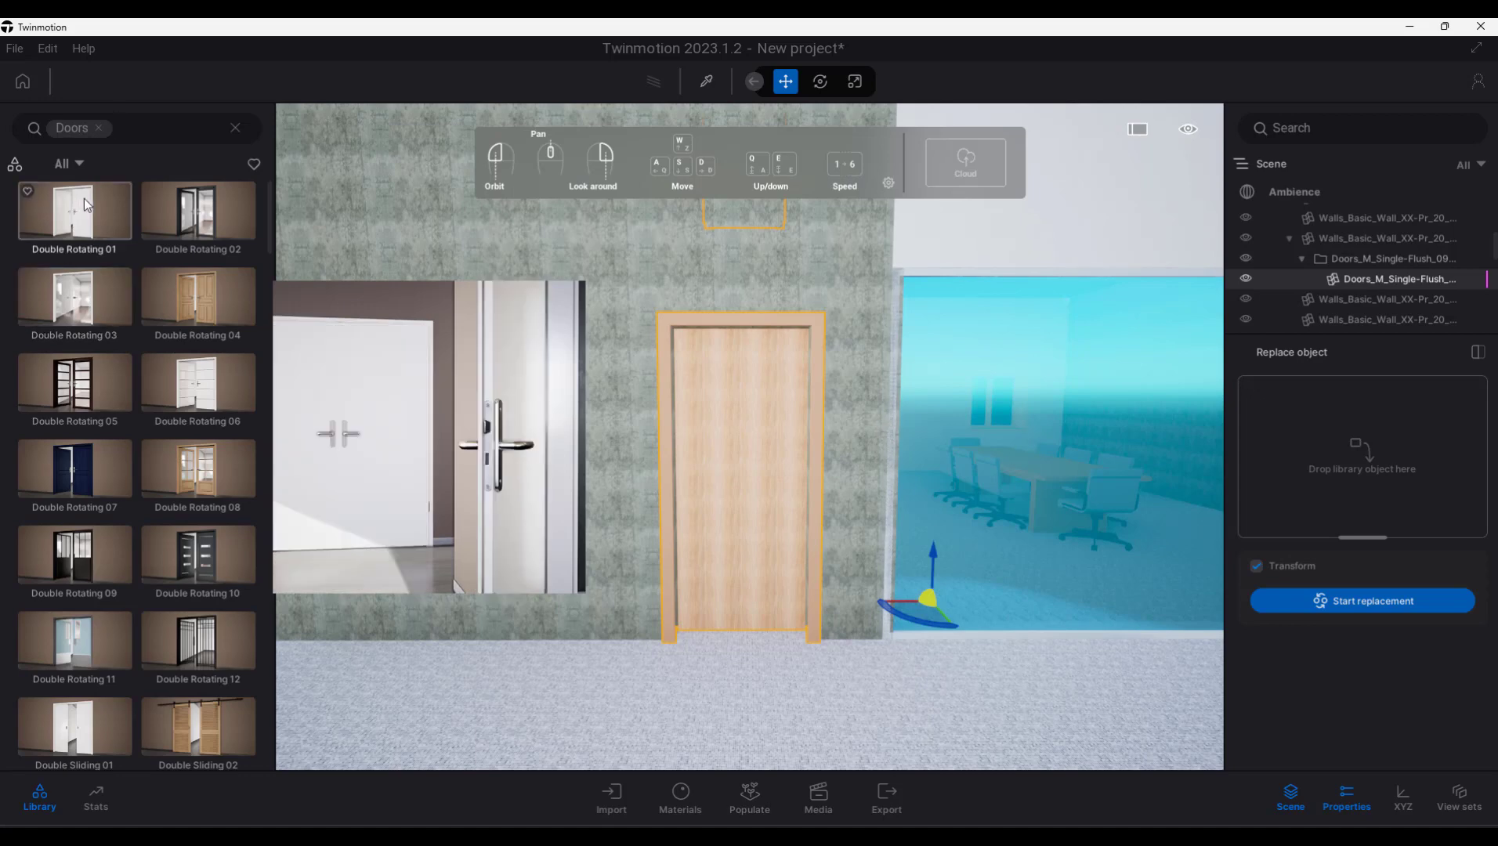
{"action": "scroll", "coordinate": [98, 329], "scroll_direction": "down", "scroll_amount": 6}
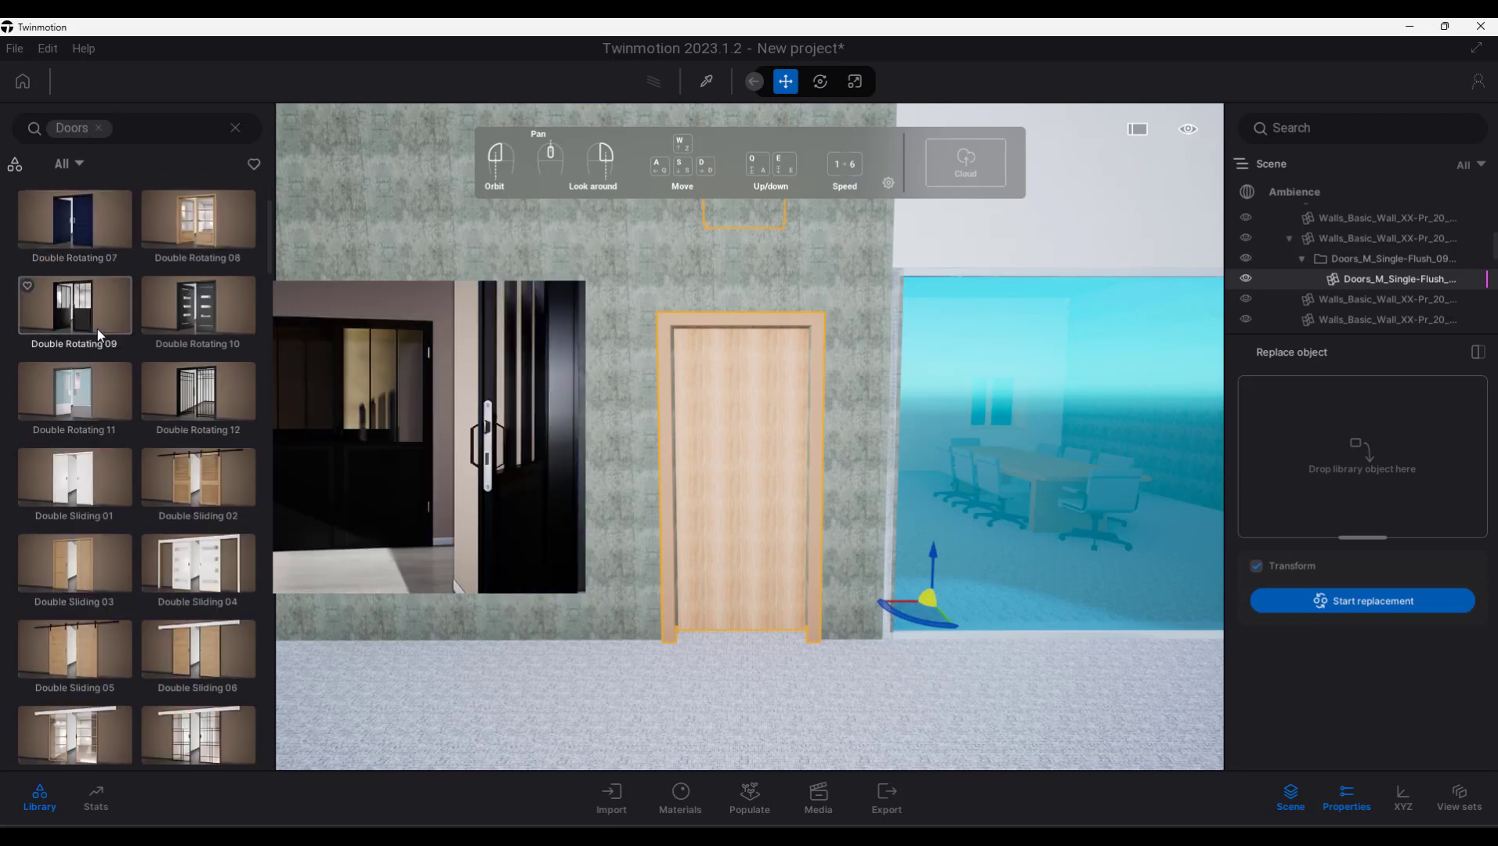
{"action": "scroll", "coordinate": [97, 329], "scroll_direction": "down", "scroll_amount": 1}
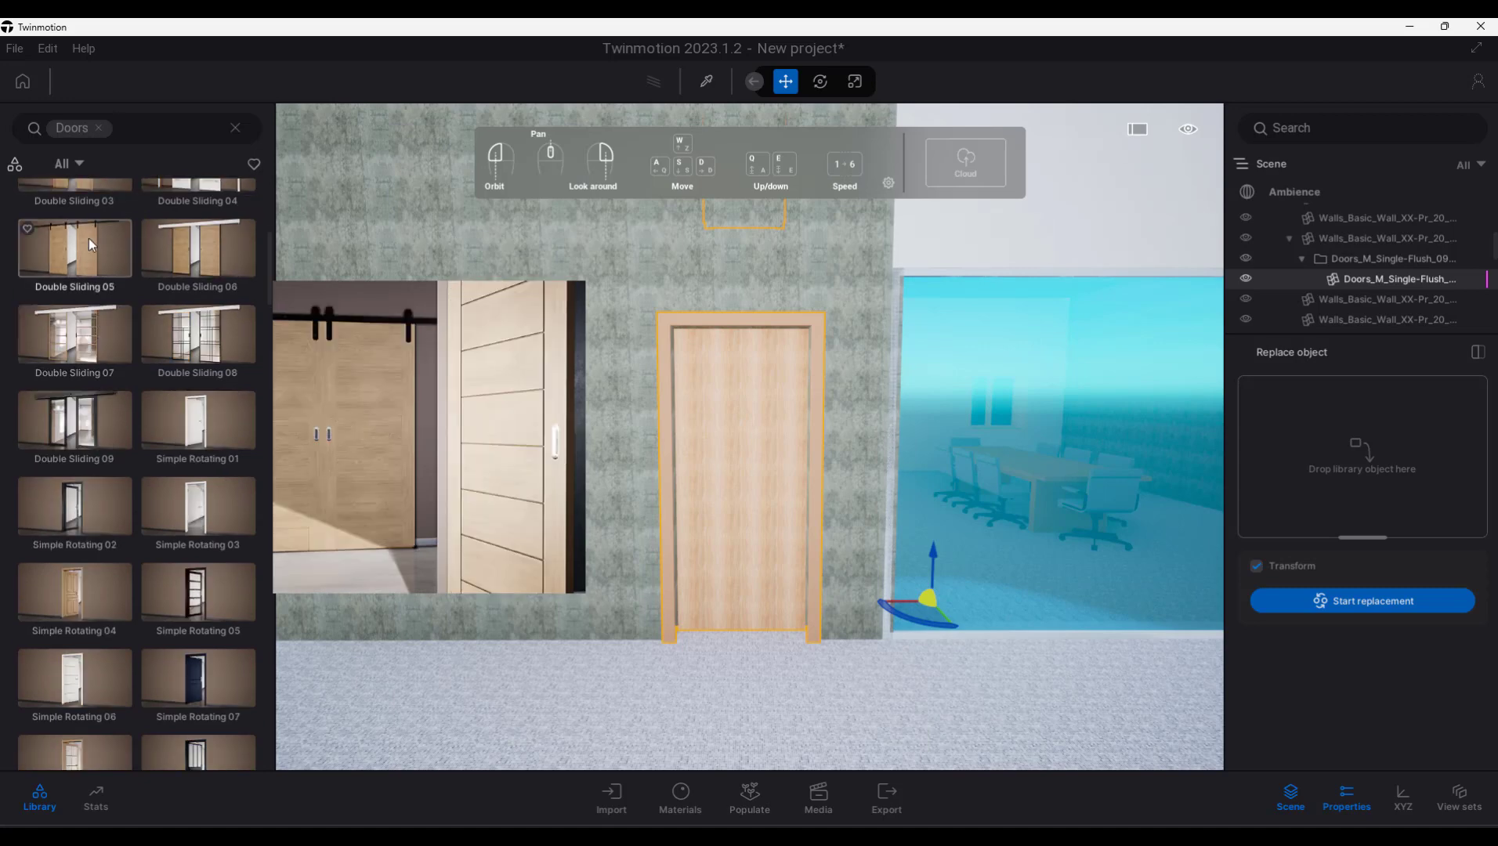
{"action": "mouse_move", "coordinate": [76, 507]}
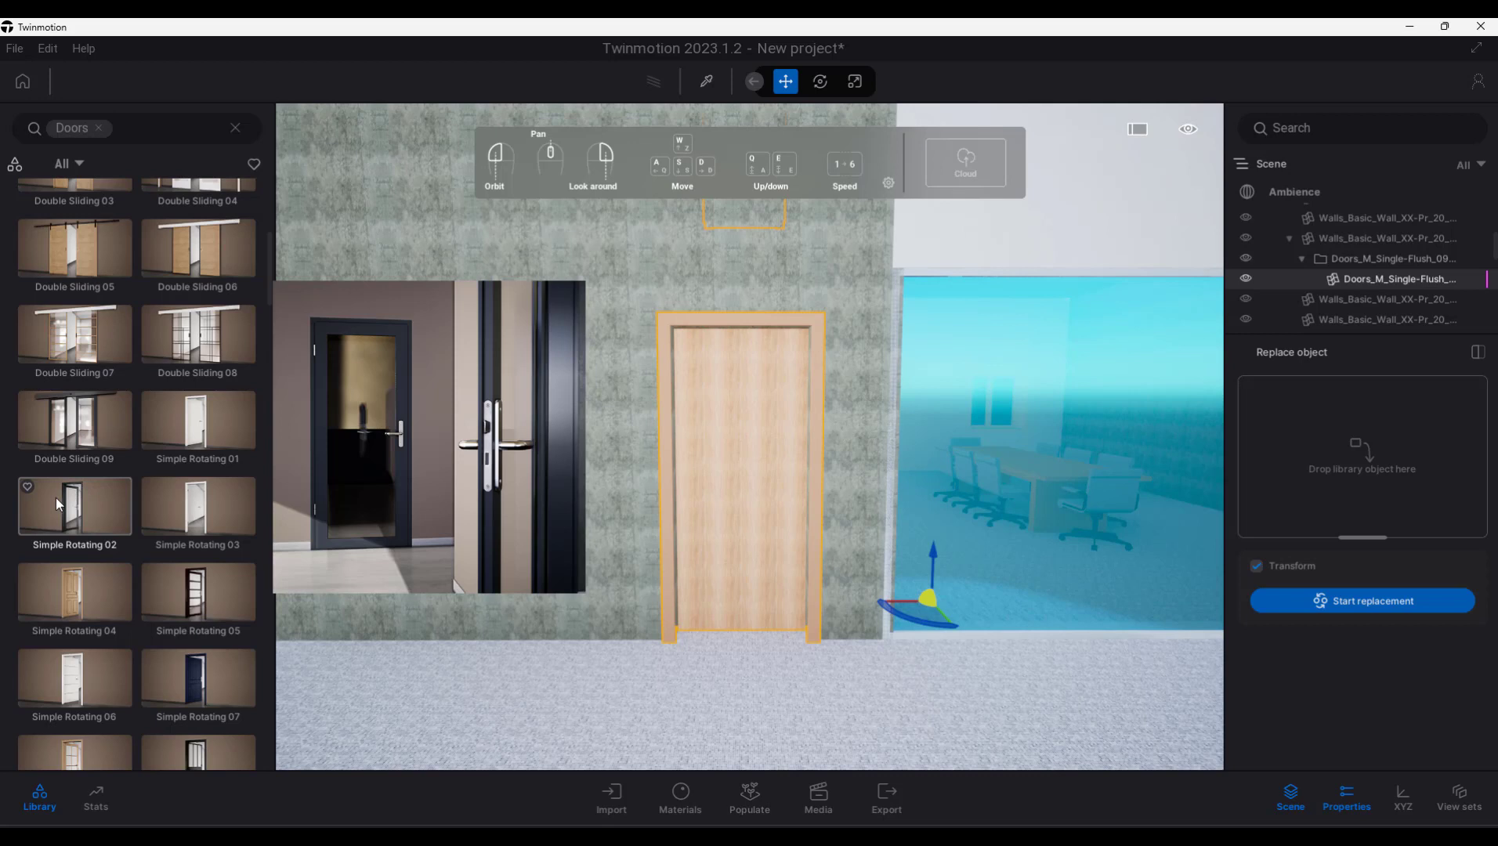
{"action": "left_click_drag", "start_coordinate": [56, 498], "coordinate": [1371, 453]}
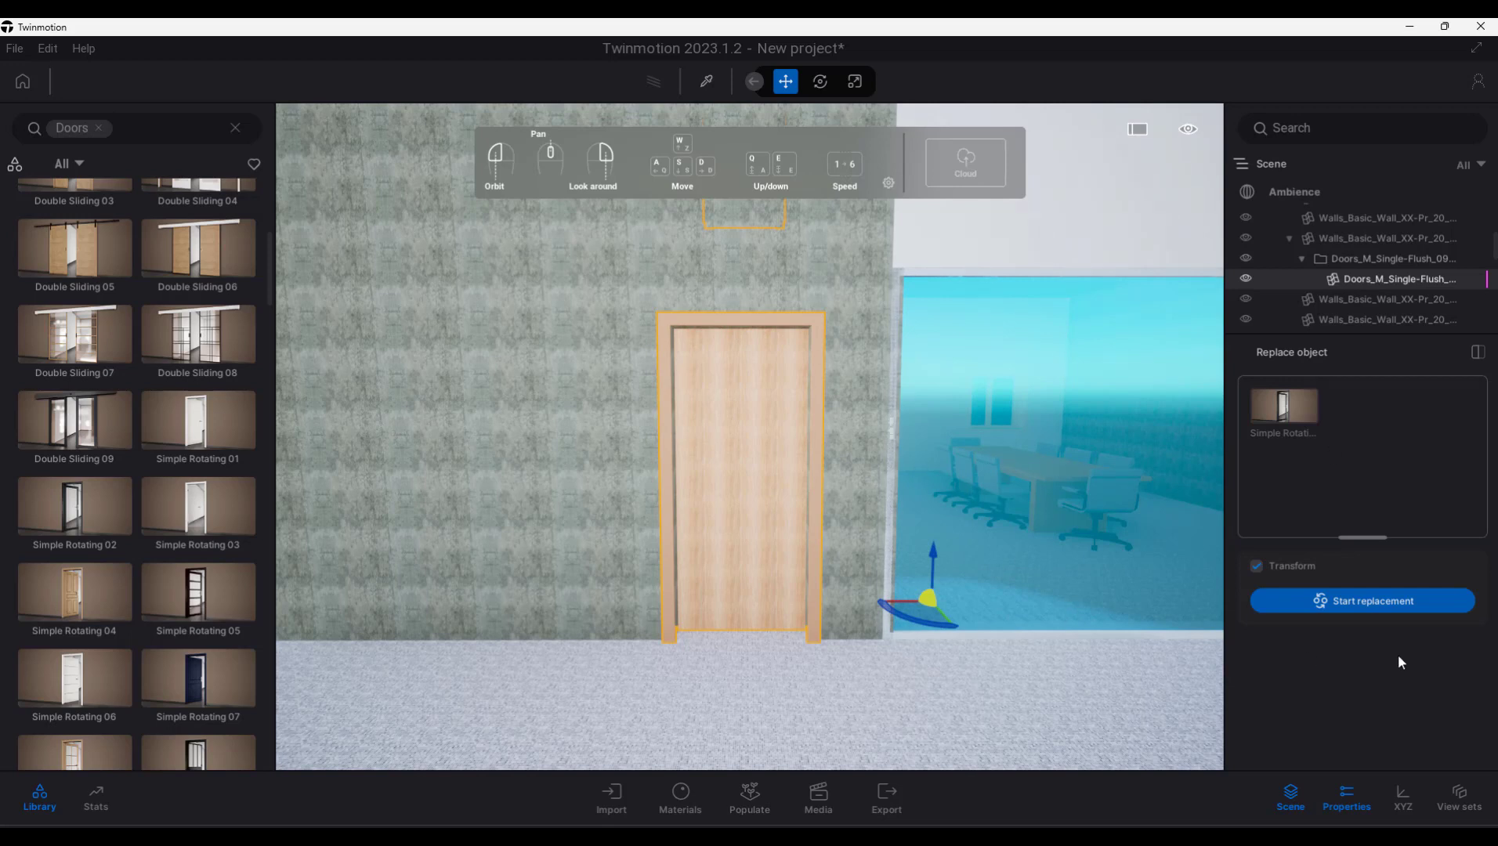
{"action": "left_click", "coordinate": [1370, 601]}
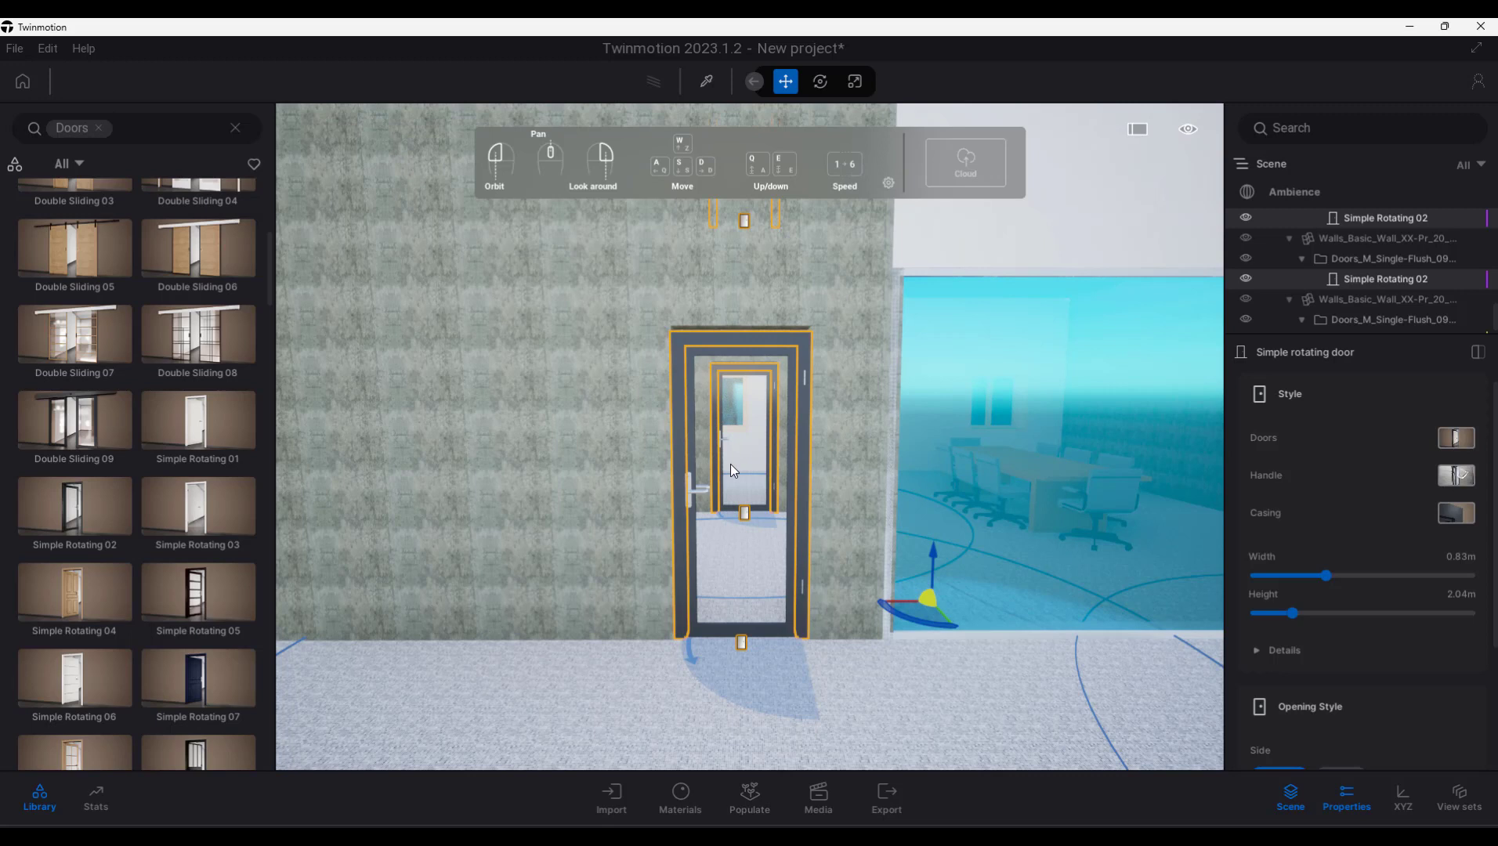
Select the new door beside the glazed meeting room and examine its details, framing and opening style settings.
{"action": "left_click", "coordinate": [745, 644]}
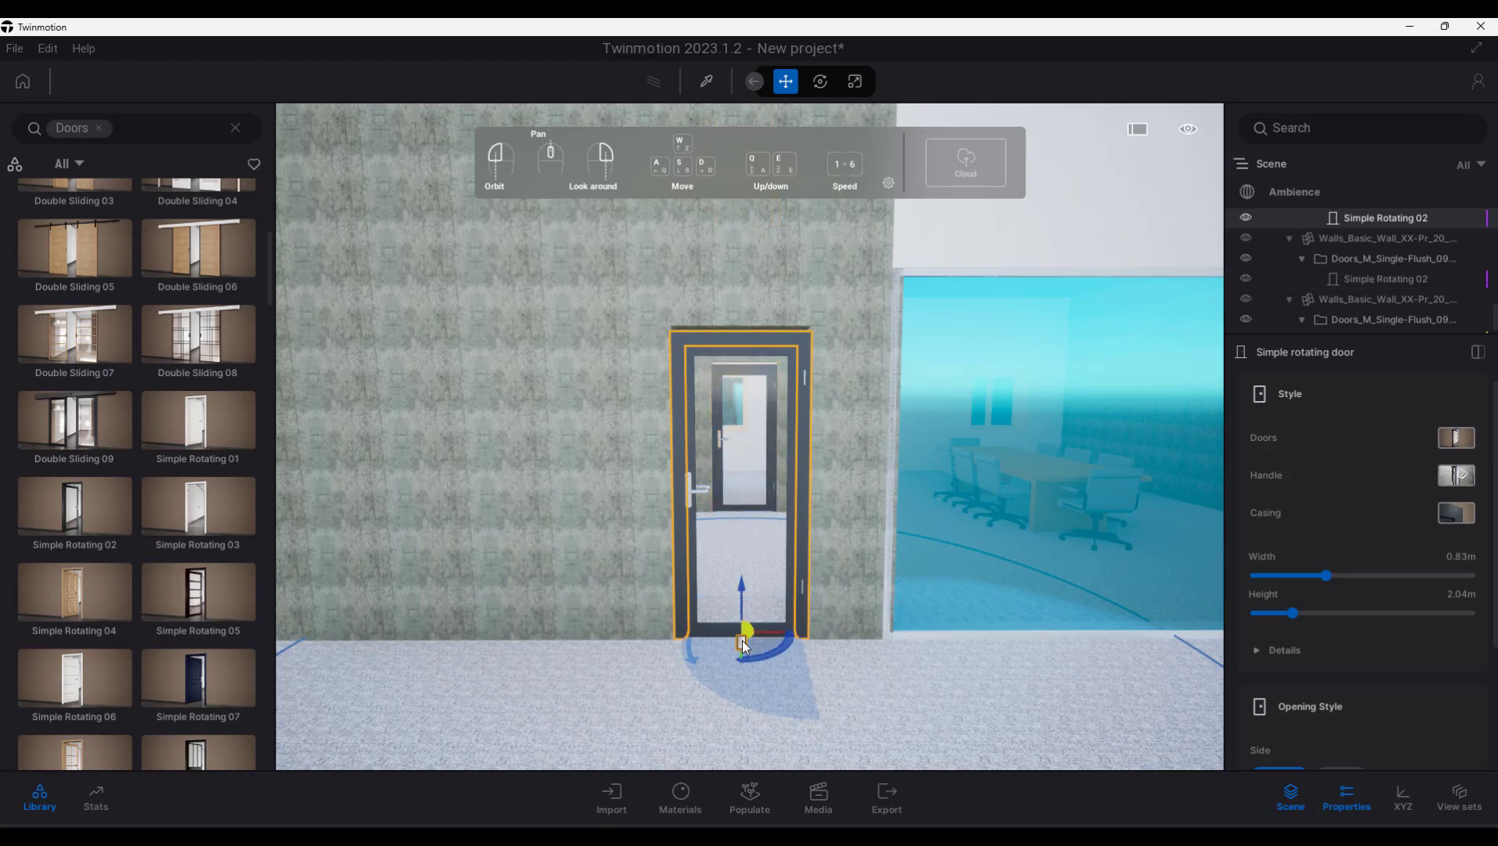
{"action": "scroll", "coordinate": [1370, 637], "scroll_direction": "down", "scroll_amount": 1}
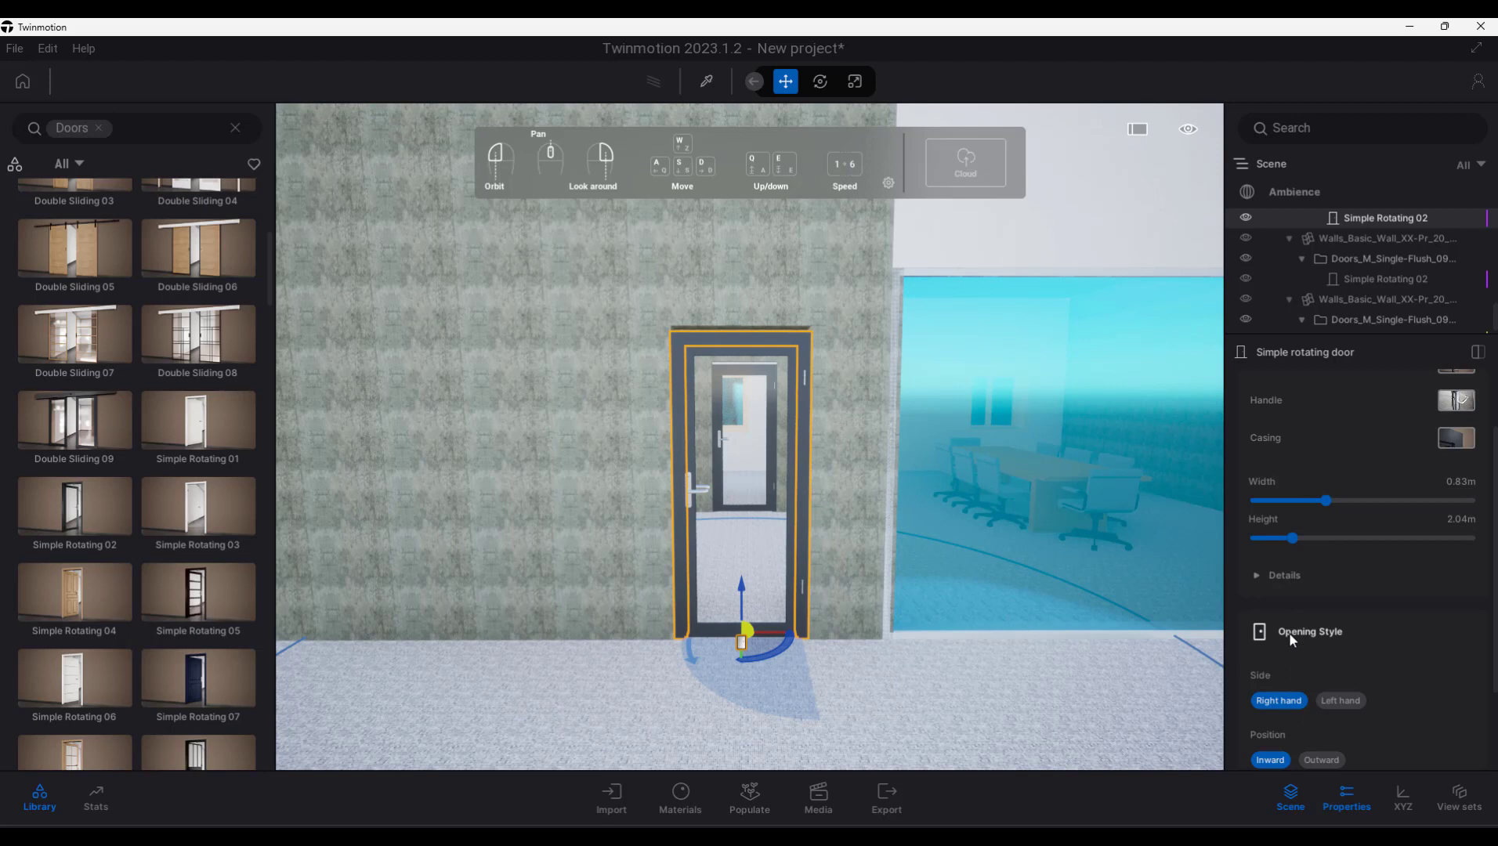
{"action": "left_click", "coordinate": [1259, 575]}
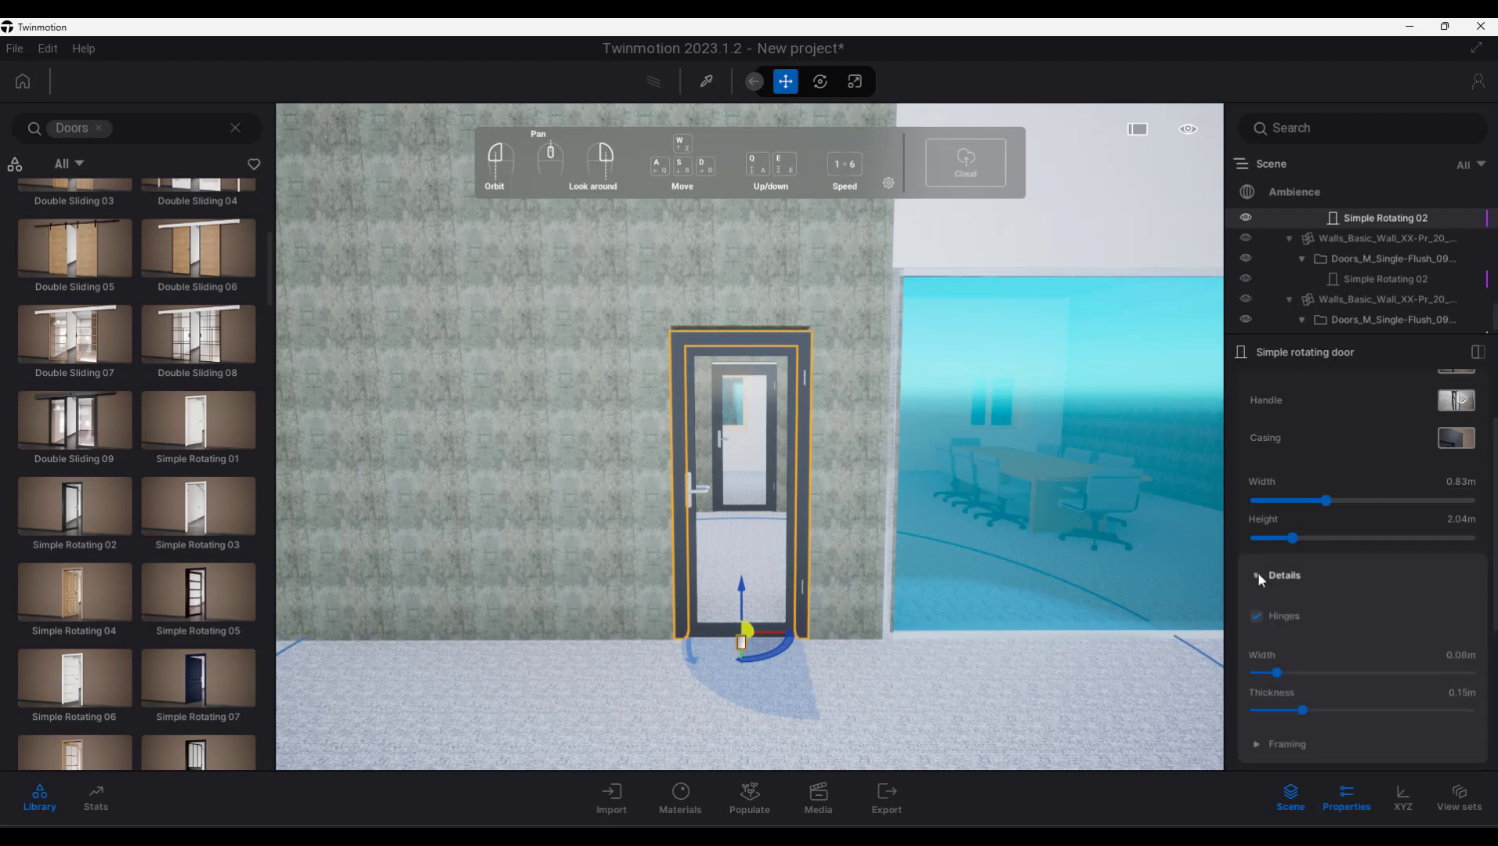
{"action": "scroll", "coordinate": [1255, 574], "scroll_direction": "down", "scroll_amount": 2}
{"action": "scroll", "coordinate": [1328, 633], "scroll_direction": "down", "scroll_amount": 3}
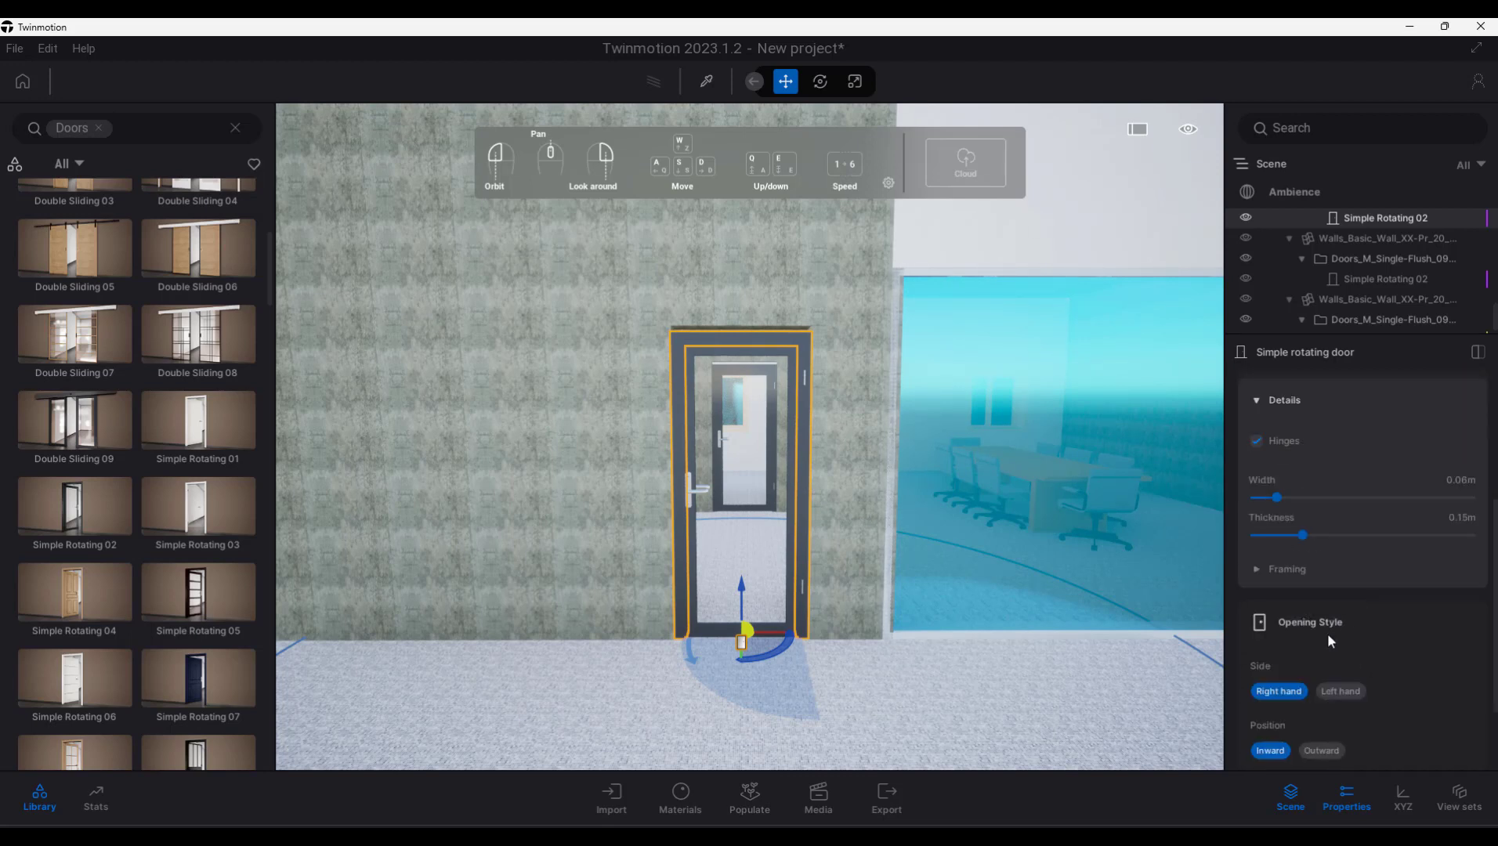
{"action": "left_click", "coordinate": [1260, 570]}
{"action": "scroll", "coordinate": [1273, 568], "scroll_direction": "down", "scroll_amount": 5}
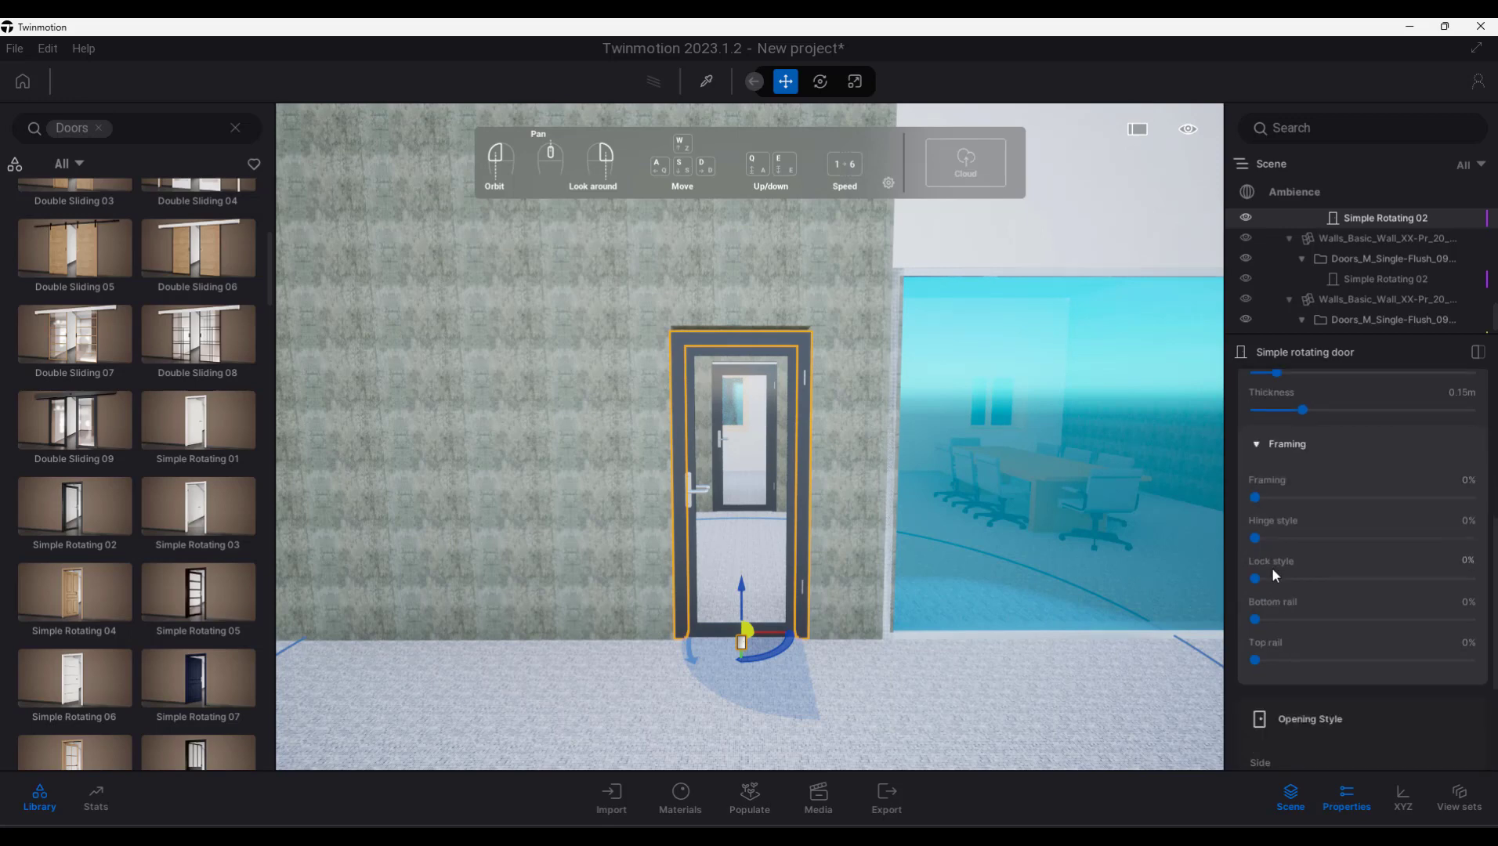
{"action": "scroll", "coordinate": [1356, 550], "scroll_direction": "down", "scroll_amount": 2}
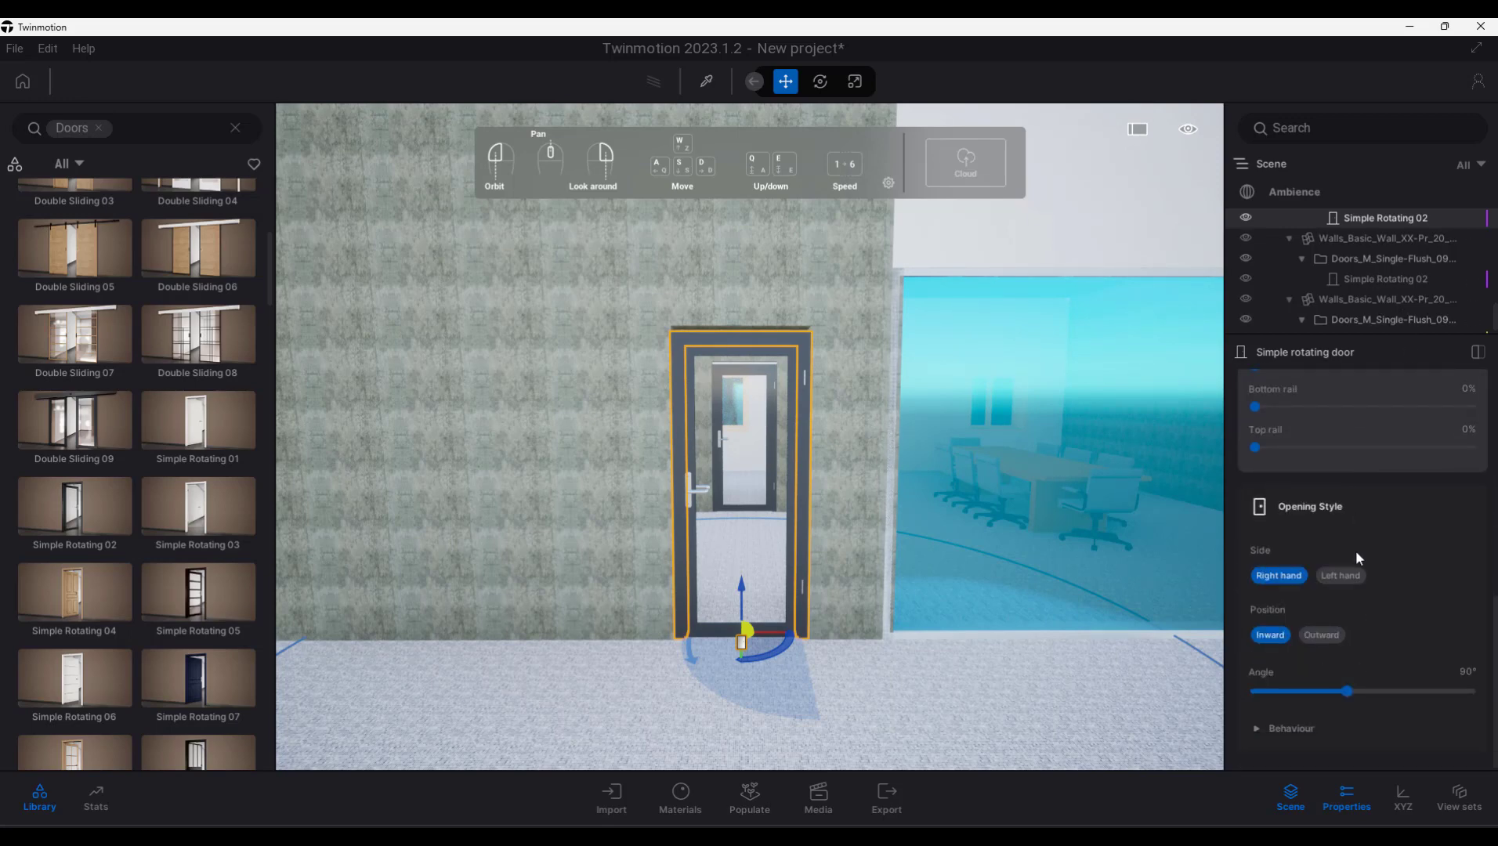
{"action": "right_click_drag", "start_coordinate": [1012, 645], "coordinate": [991, 627]}
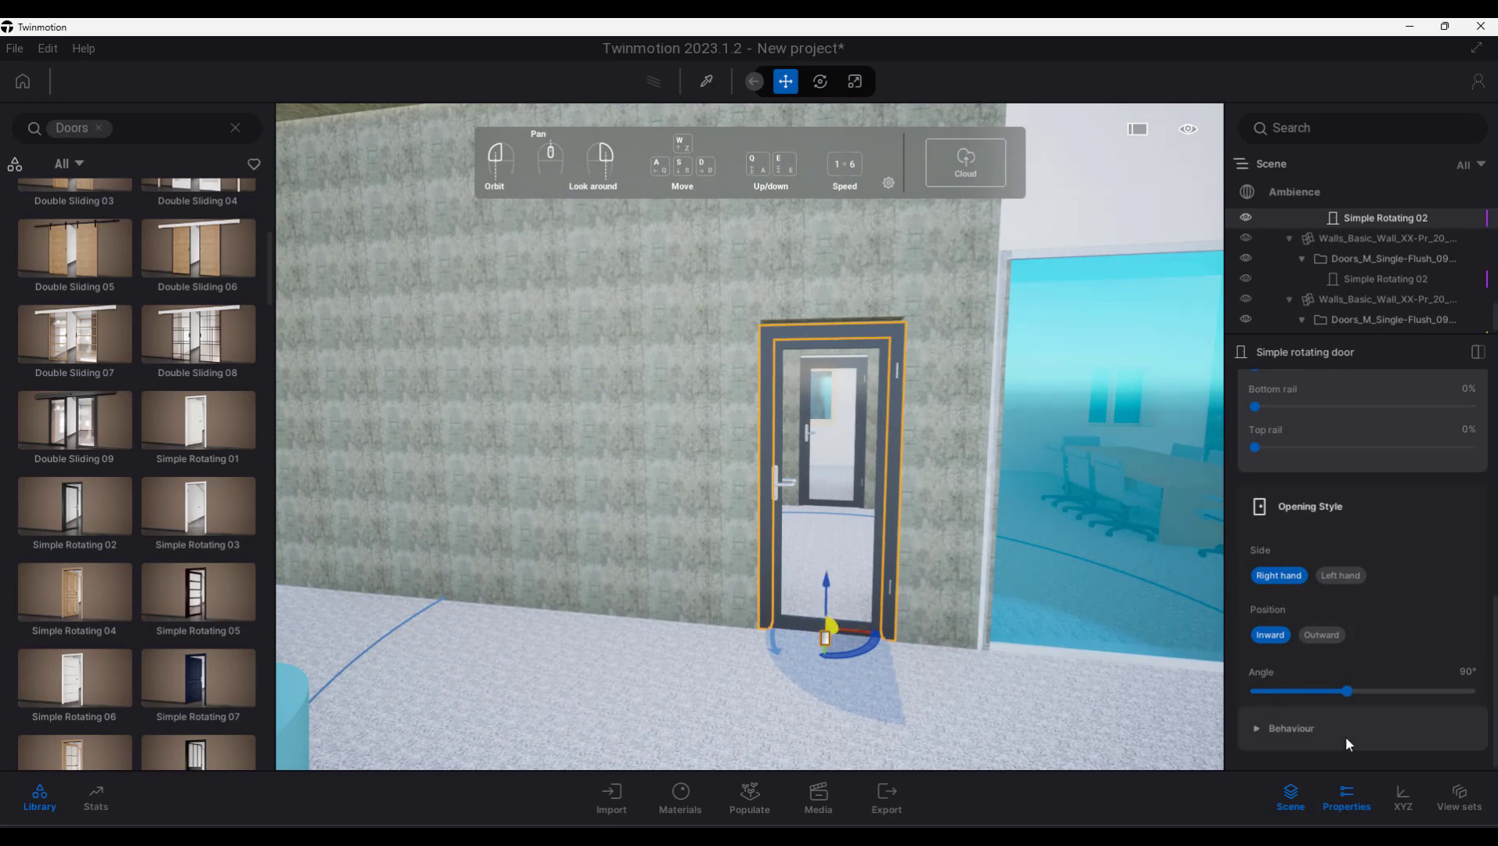
Set the trigger radius in the selected door's behaviour details to 1.5 m.
{"action": "left_click", "coordinate": [1270, 730]}
{"action": "scroll", "coordinate": [1285, 717], "scroll_direction": "down", "scroll_amount": 2}
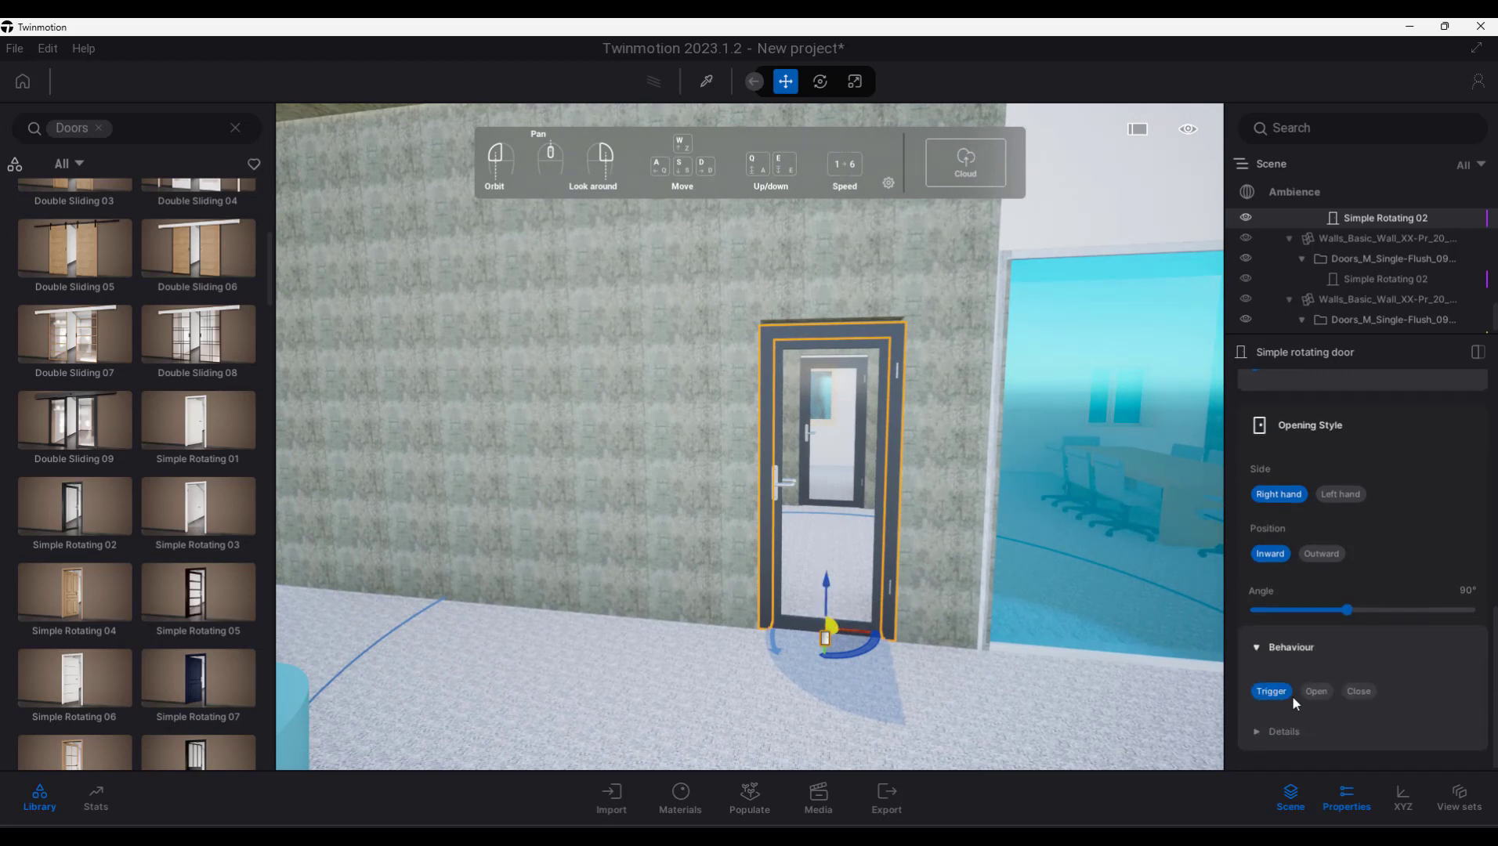
{"action": "left_click", "coordinate": [1264, 730]}
{"action": "scroll", "coordinate": [1287, 671], "scroll_direction": "down", "scroll_amount": 5}
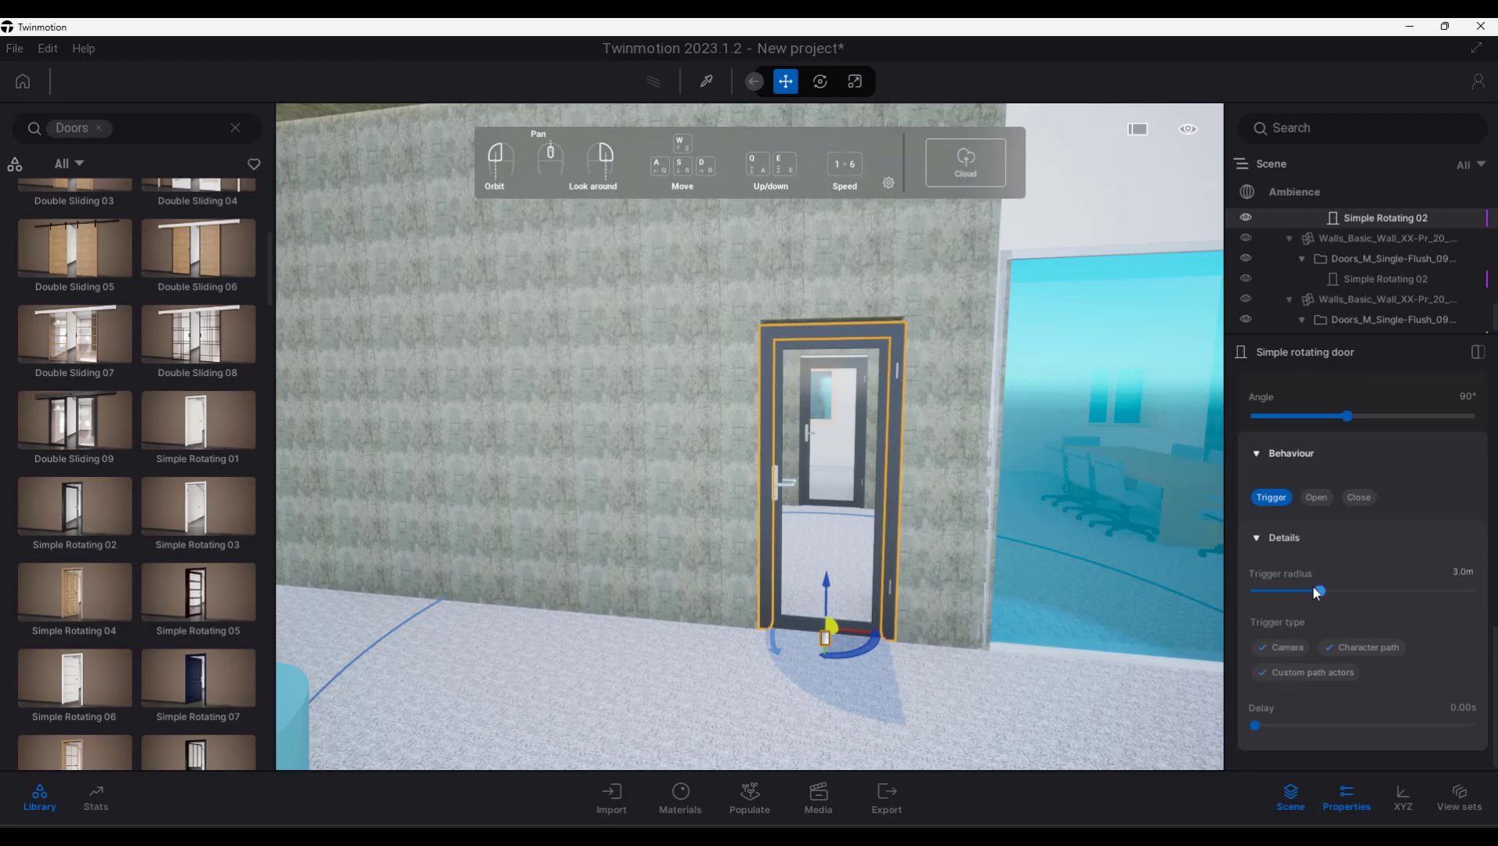
{"action": "left_click_drag", "start_coordinate": [1320, 592], "coordinate": [1288, 591]}
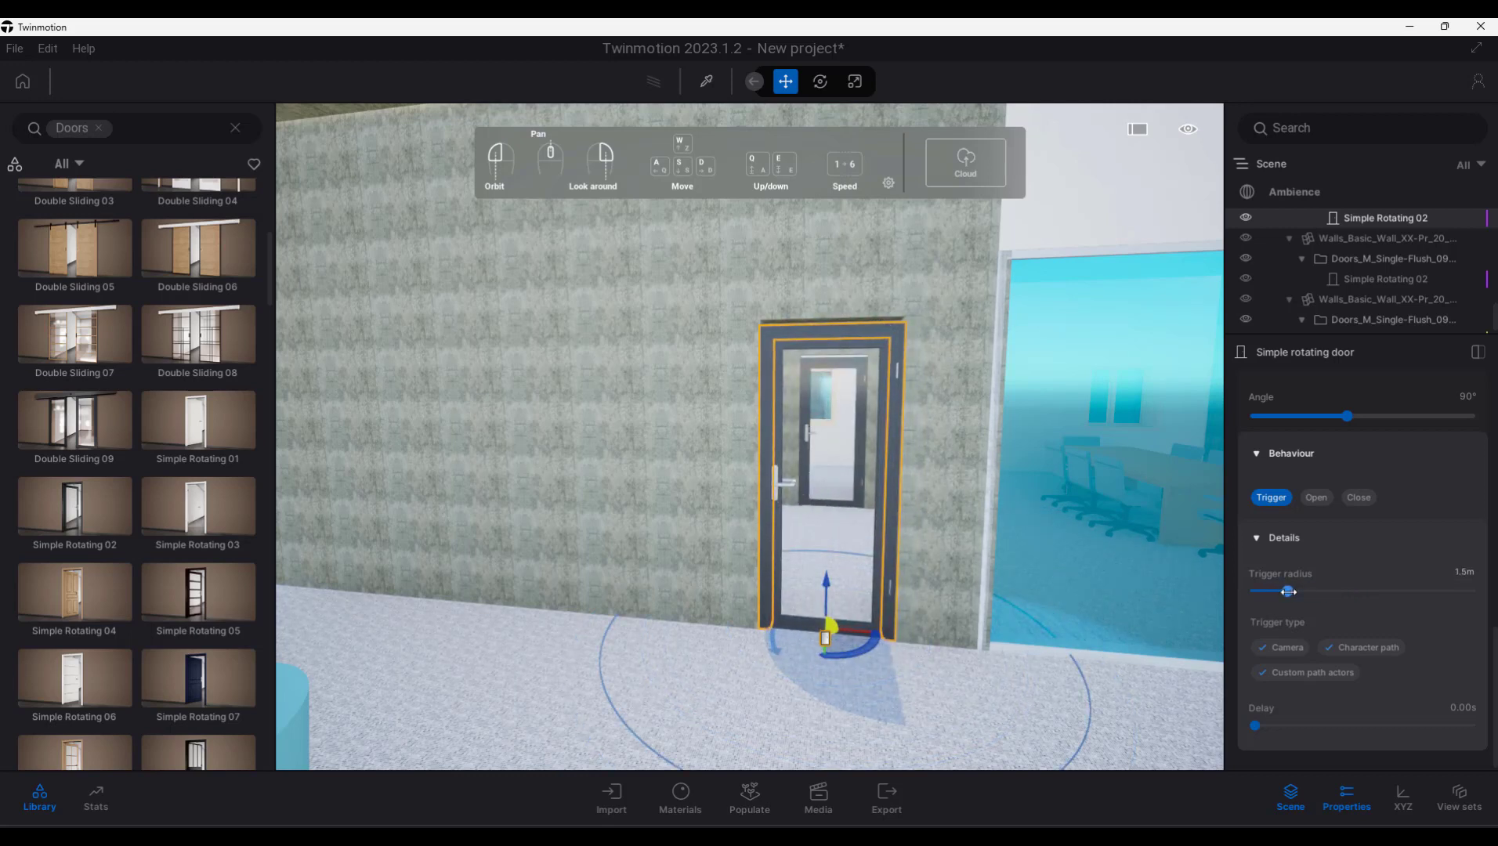
{"action": "right_click_drag", "start_coordinate": [924, 427], "coordinate": [924, 461]}
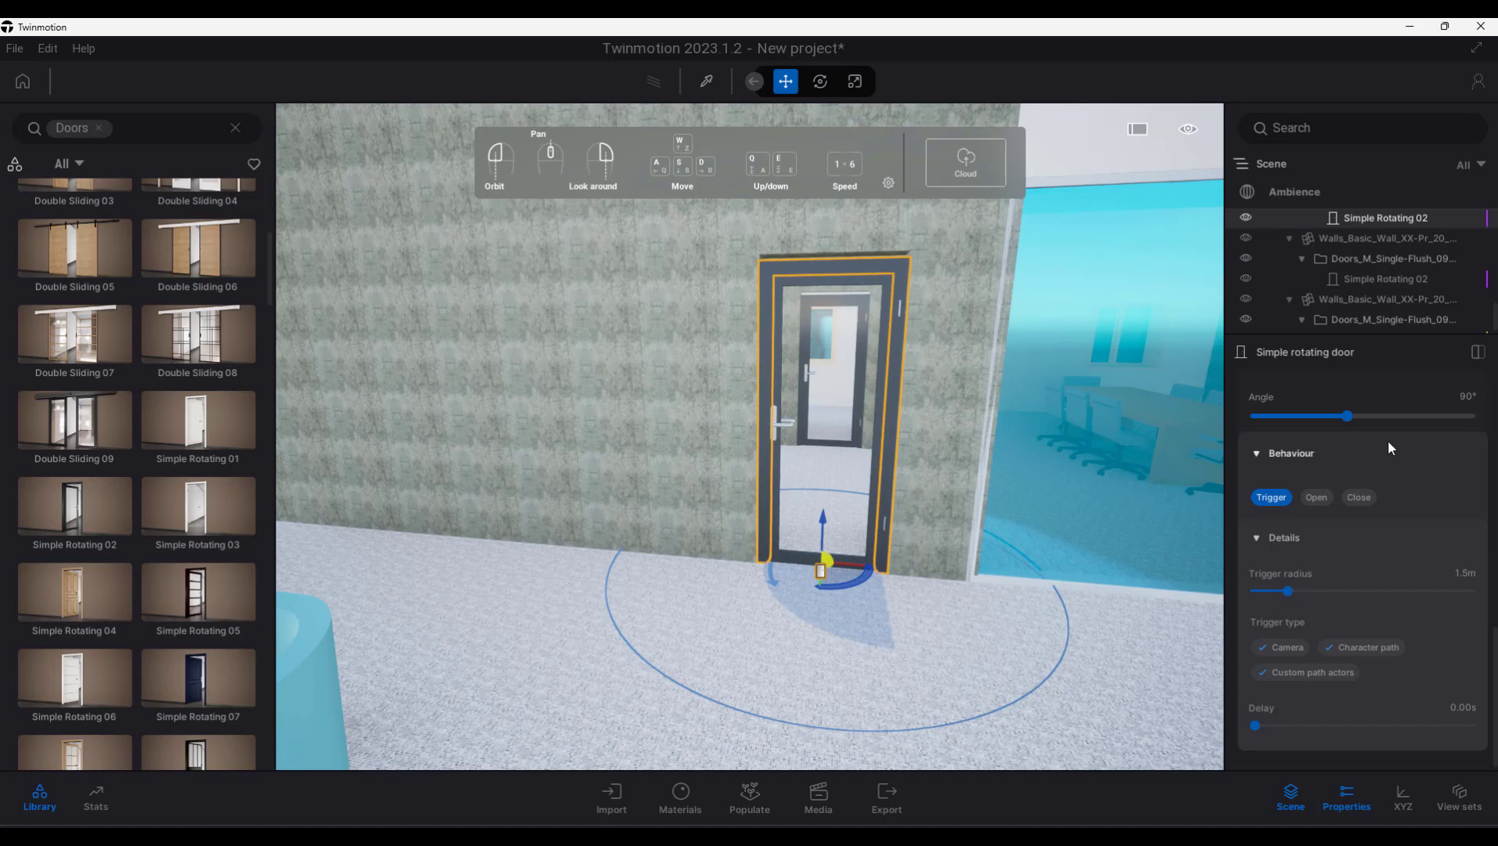
Walk up to the replaced door and through it to test whether it opens on approach.
{"action": "right_click_drag", "start_coordinate": [953, 589], "coordinate": [1001, 508]}
{"action": "key", "text": "a"}
{"action": "key", "text": "w"}
{"action": "key", "text": "w"}
{"action": "key", "text": "d"}
{"action": "key", "text": "s"}
{"action": "key", "text": "a"}
{"action": "key", "text": "w"}
{"action": "key", "text": "w"}
Switch navigation to pedestrian mode and turn back to view the selected door from its other side.
{"action": "left_click", "coordinate": [1199, 129]}
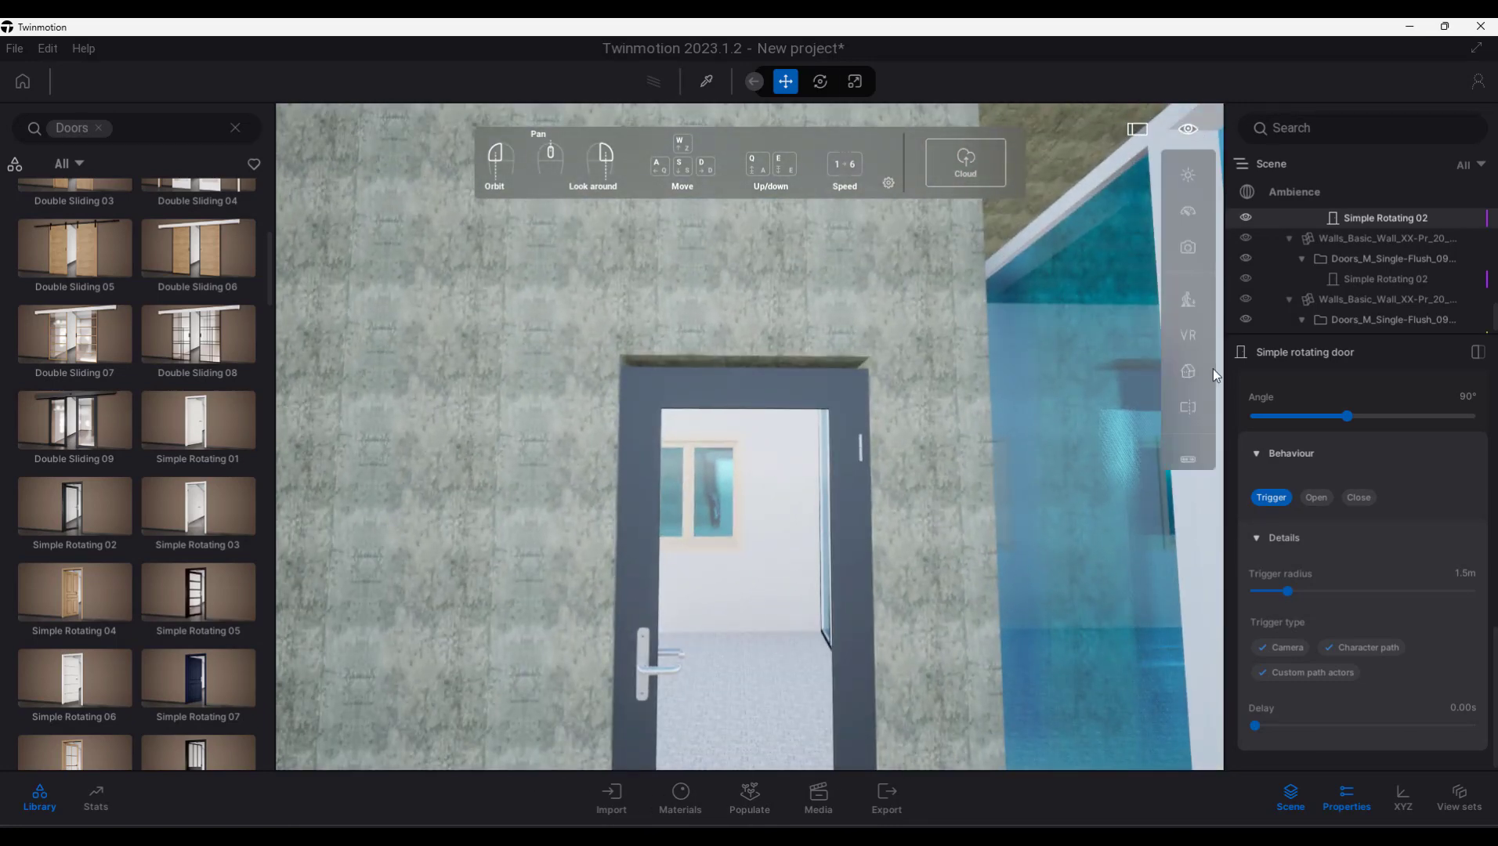
{"action": "mouse_move", "coordinate": [1189, 309]}
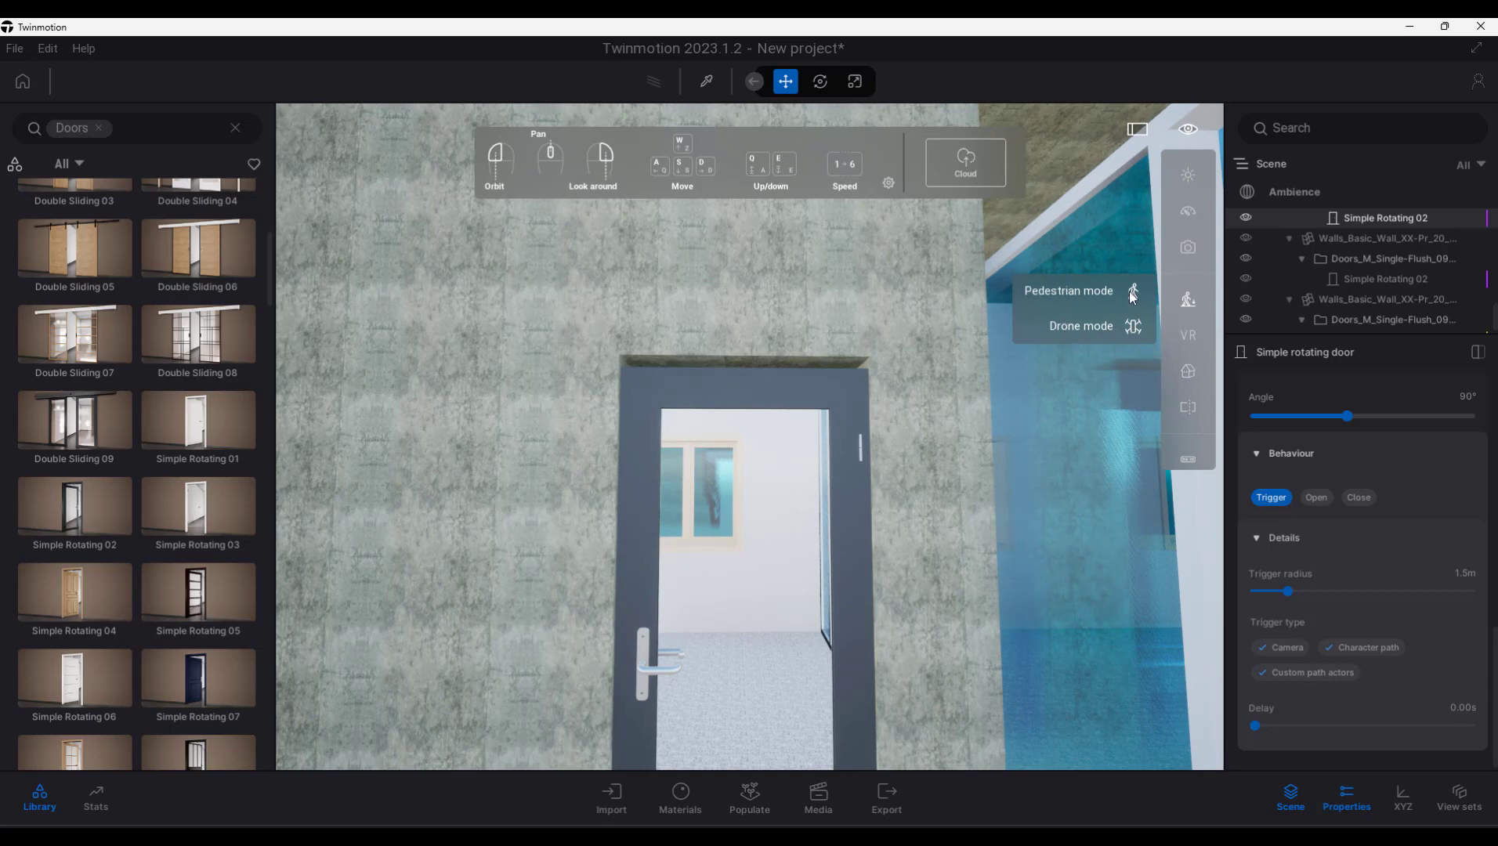
{"action": "left_click", "coordinate": [1084, 290]}
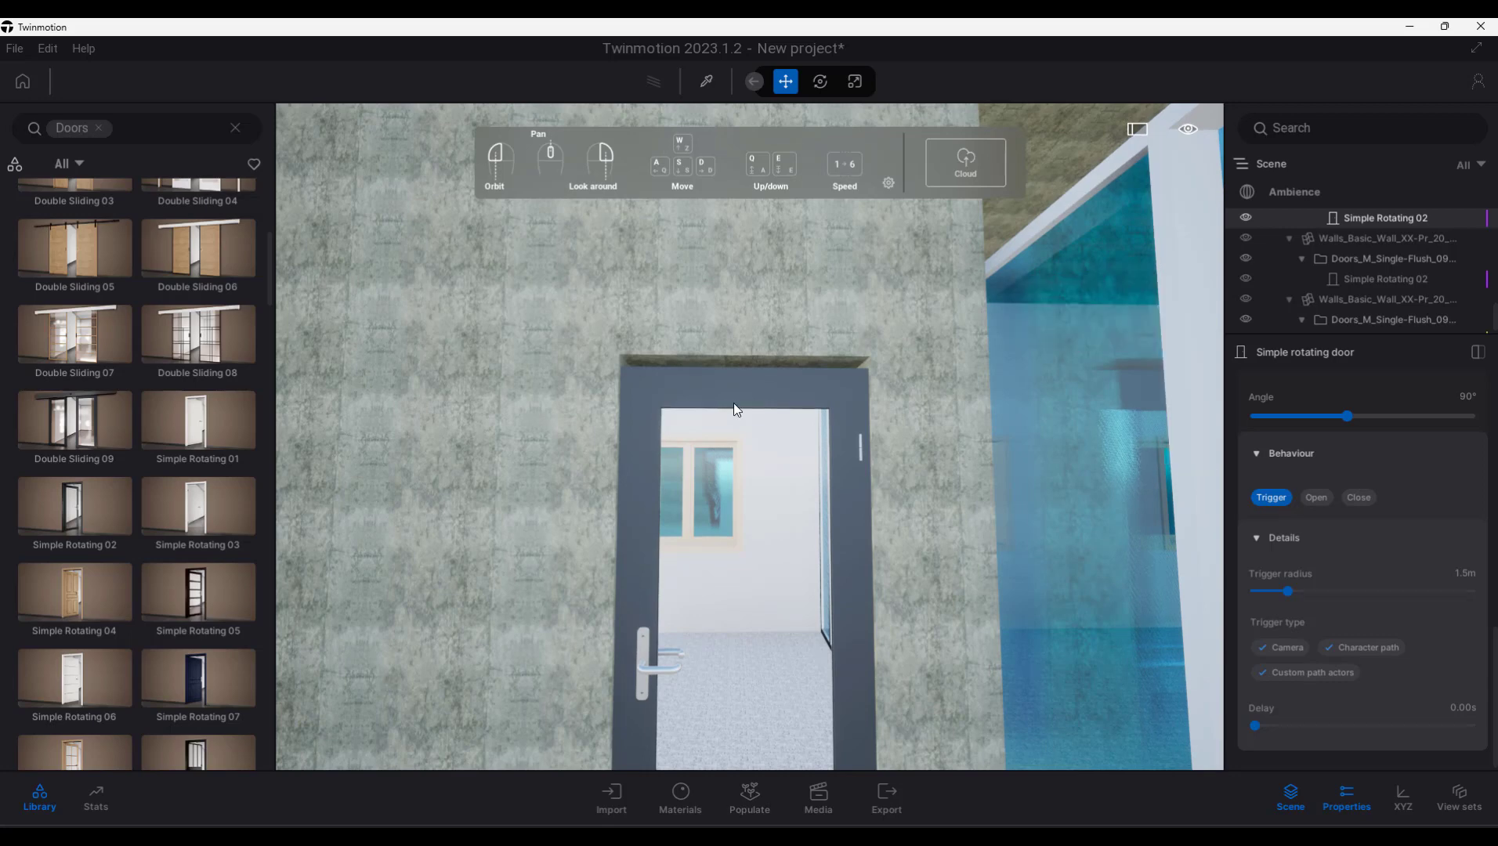
{"action": "right_click_drag", "start_coordinate": [894, 452], "coordinate": [580, 509]}
{"action": "key", "text": "w"}
{"action": "key", "text": "s"}
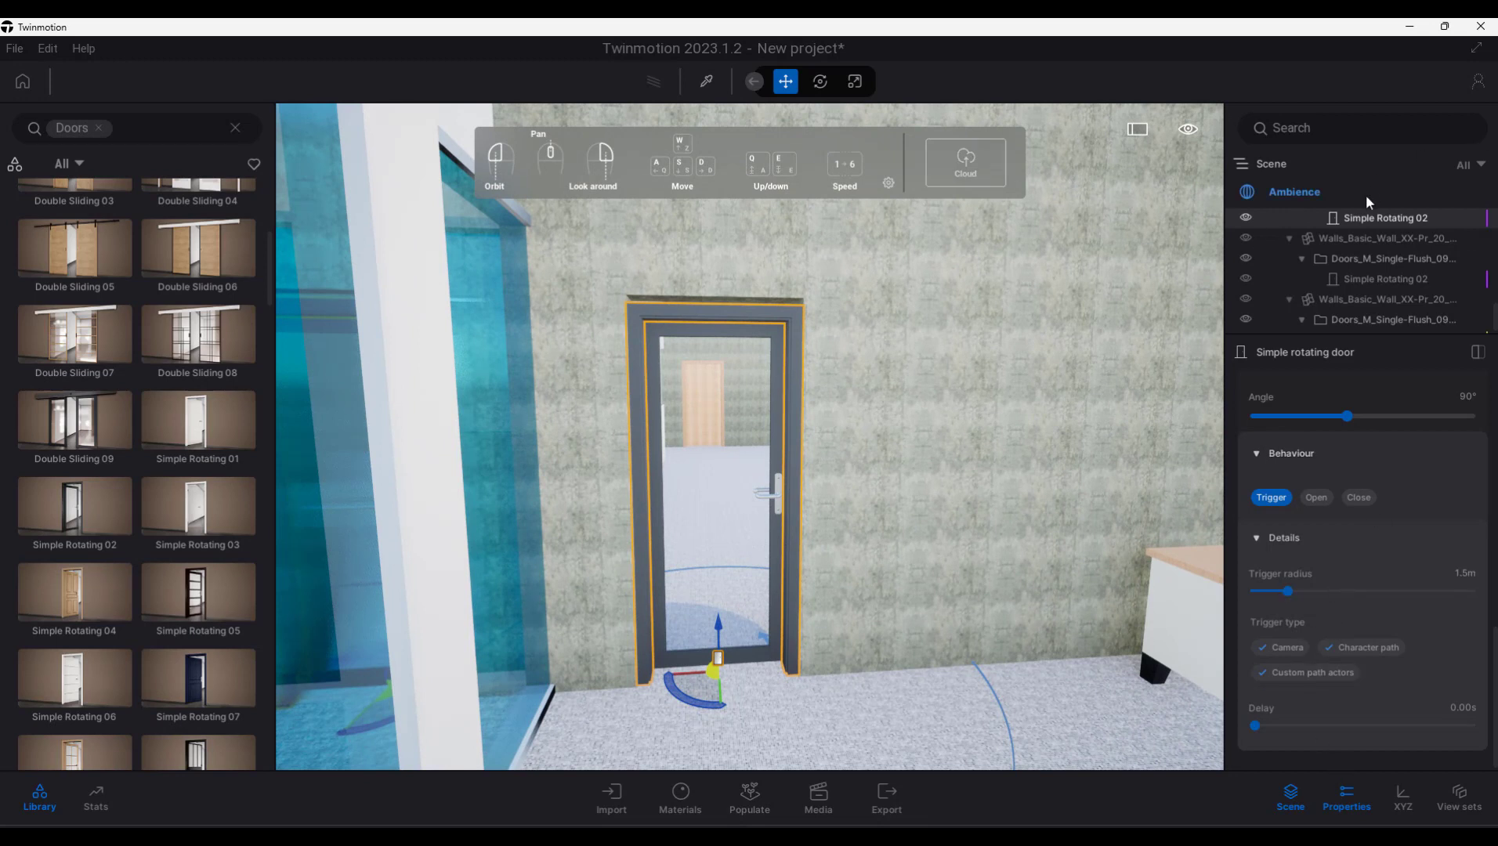
Hide the selected Simple Rotating 02 door, show it again and clear its selection.
{"action": "left_click", "coordinate": [1246, 217]}
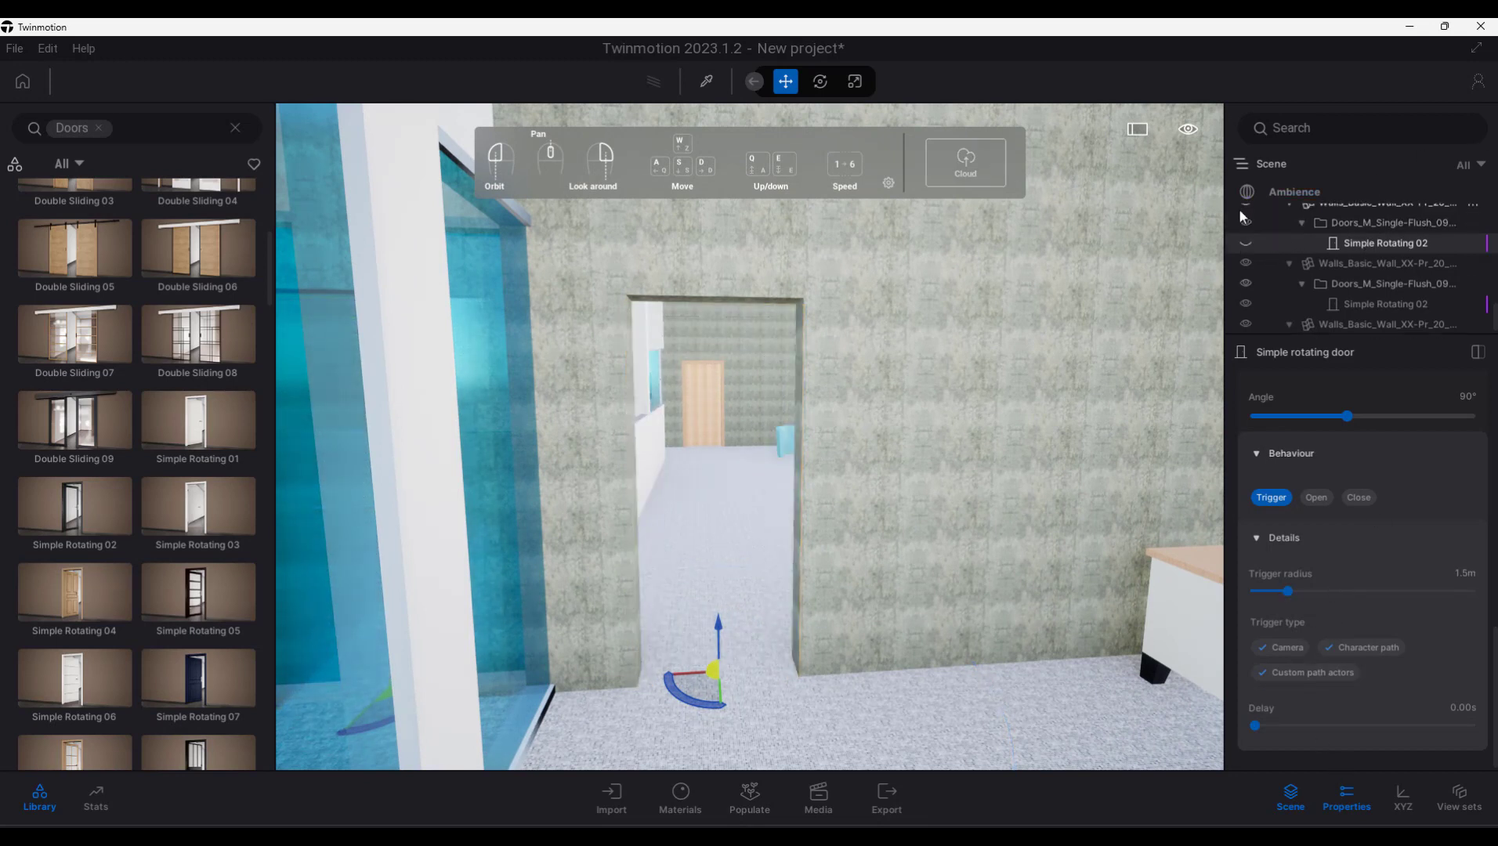
{"action": "left_click", "coordinate": [1246, 243]}
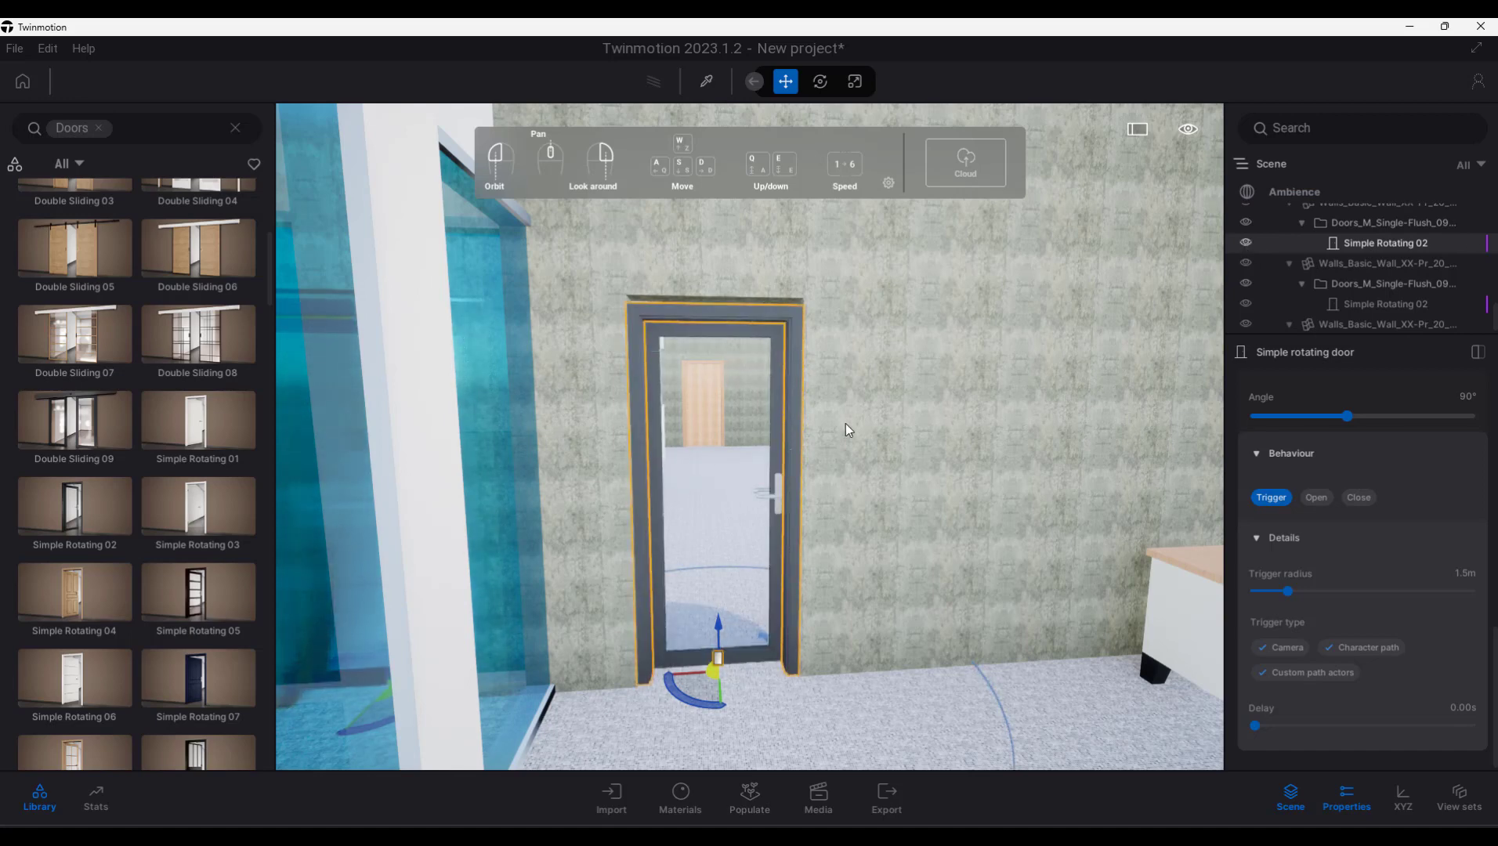
{"action": "scroll", "coordinate": [845, 423], "scroll_direction": "up", "scroll_amount": 3}
{"action": "left_click", "coordinate": [1153, 684]}
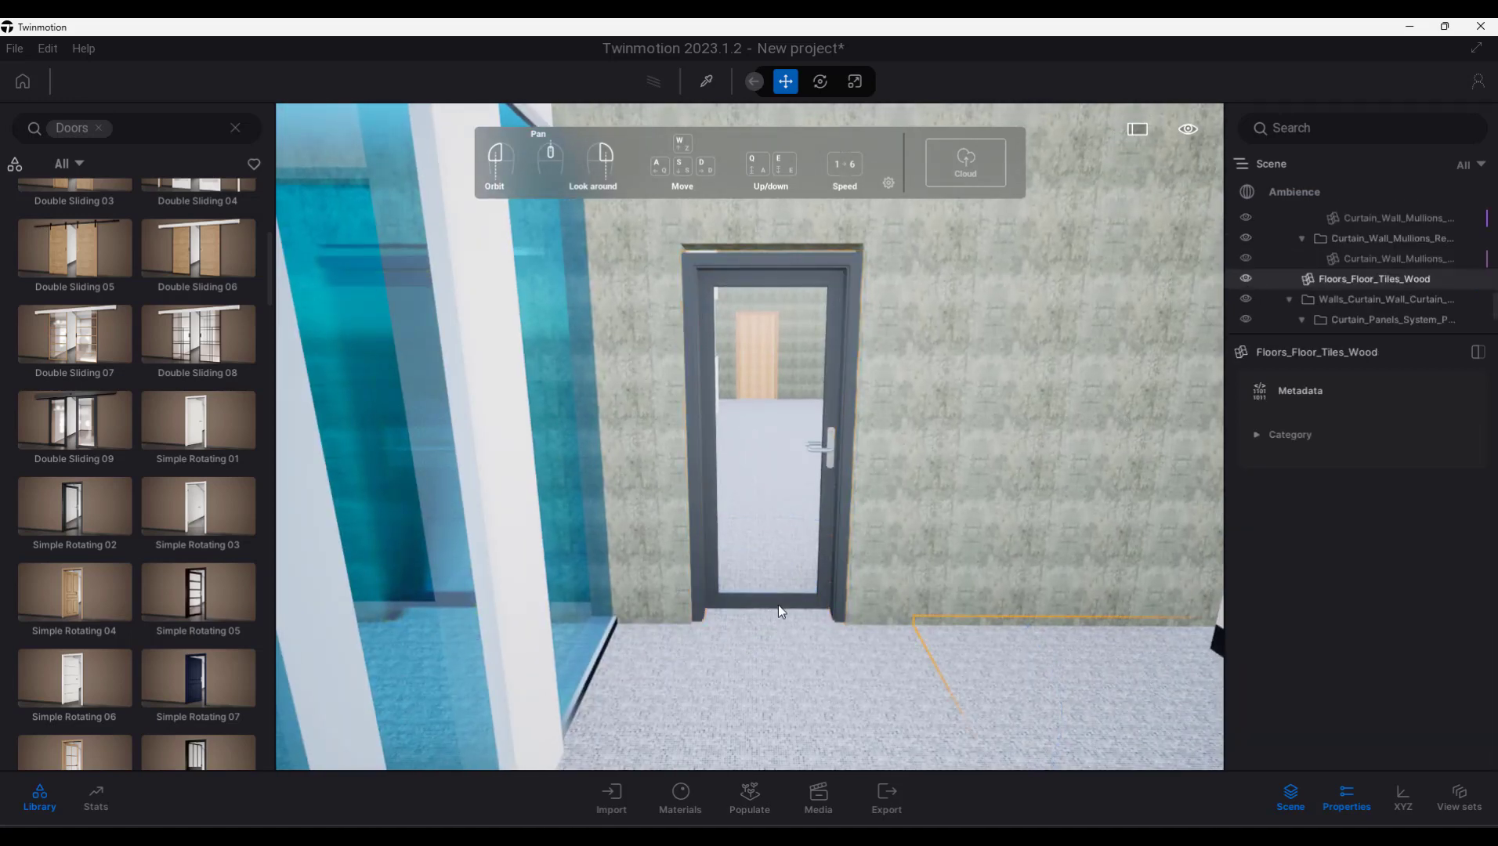
Walk back through the door and turn to face it from the side with the meeting room view.
{"action": "key", "text": "w"}
{"action": "right_click_drag", "start_coordinate": [778, 606], "coordinate": [560, 615]}
{"action": "key", "text": "w"}
{"action": "key", "text": "s"}
{"action": "key", "text": "w"}
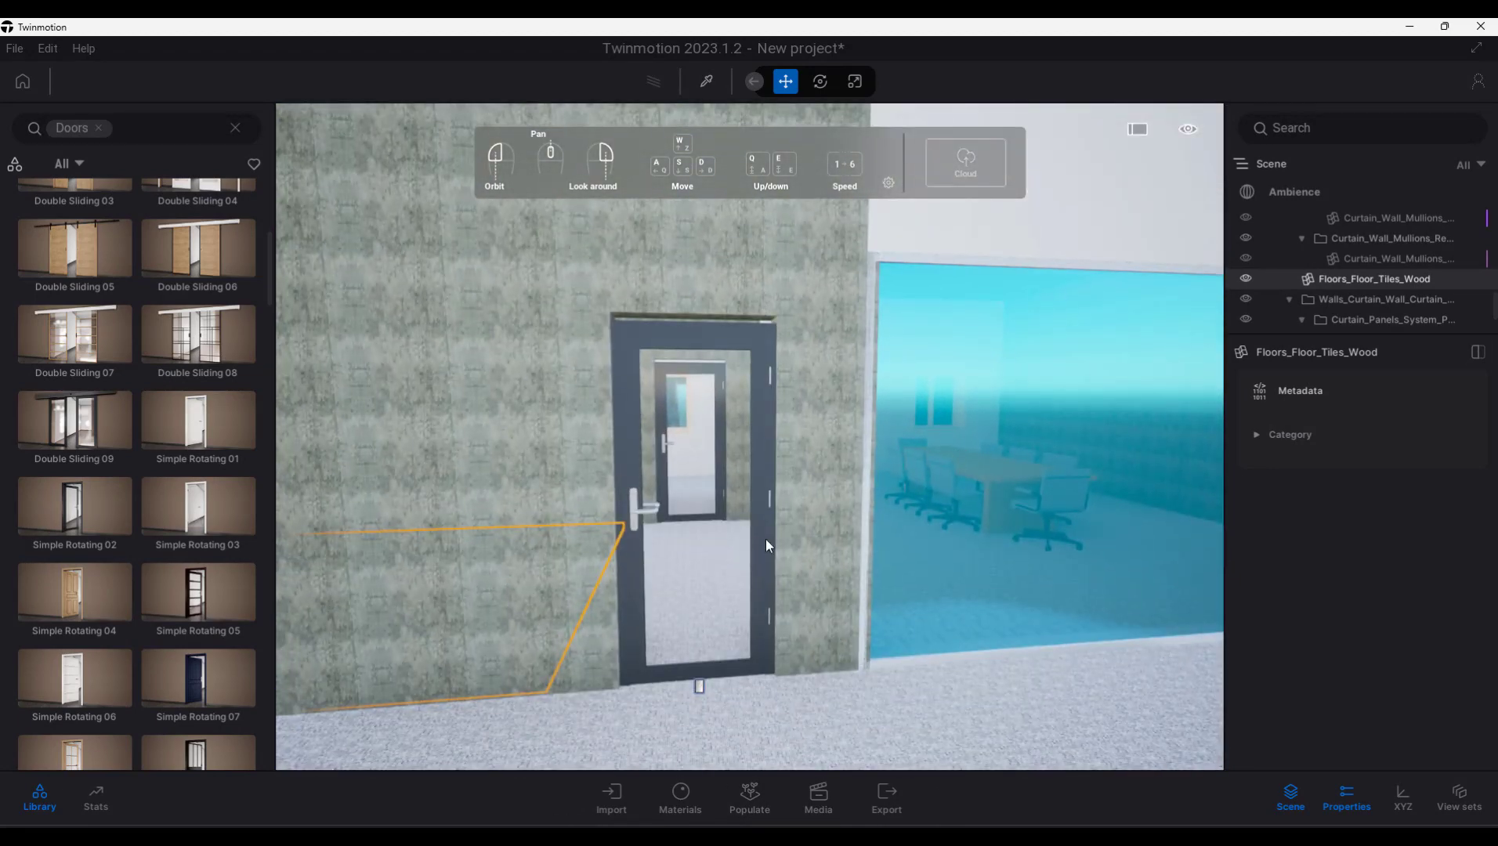
Set the trigger radius of the door beside the meeting room to 1.6 m and inspect its threshold and frame up close.
{"action": "left_click", "coordinate": [700, 687]}
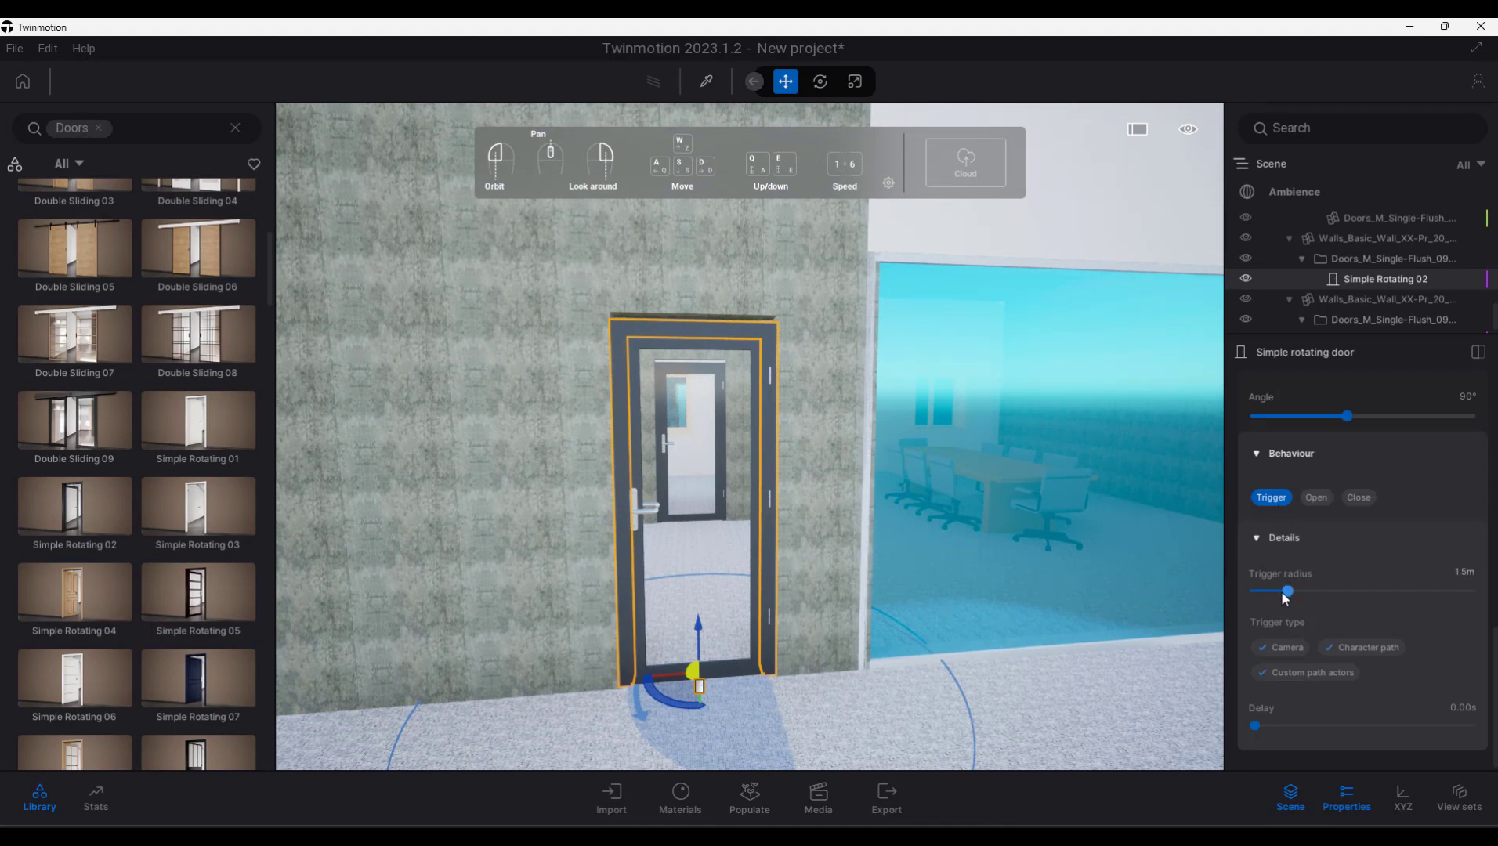
{"action": "left_click_drag", "start_coordinate": [1286, 591], "coordinate": [1291, 591]}
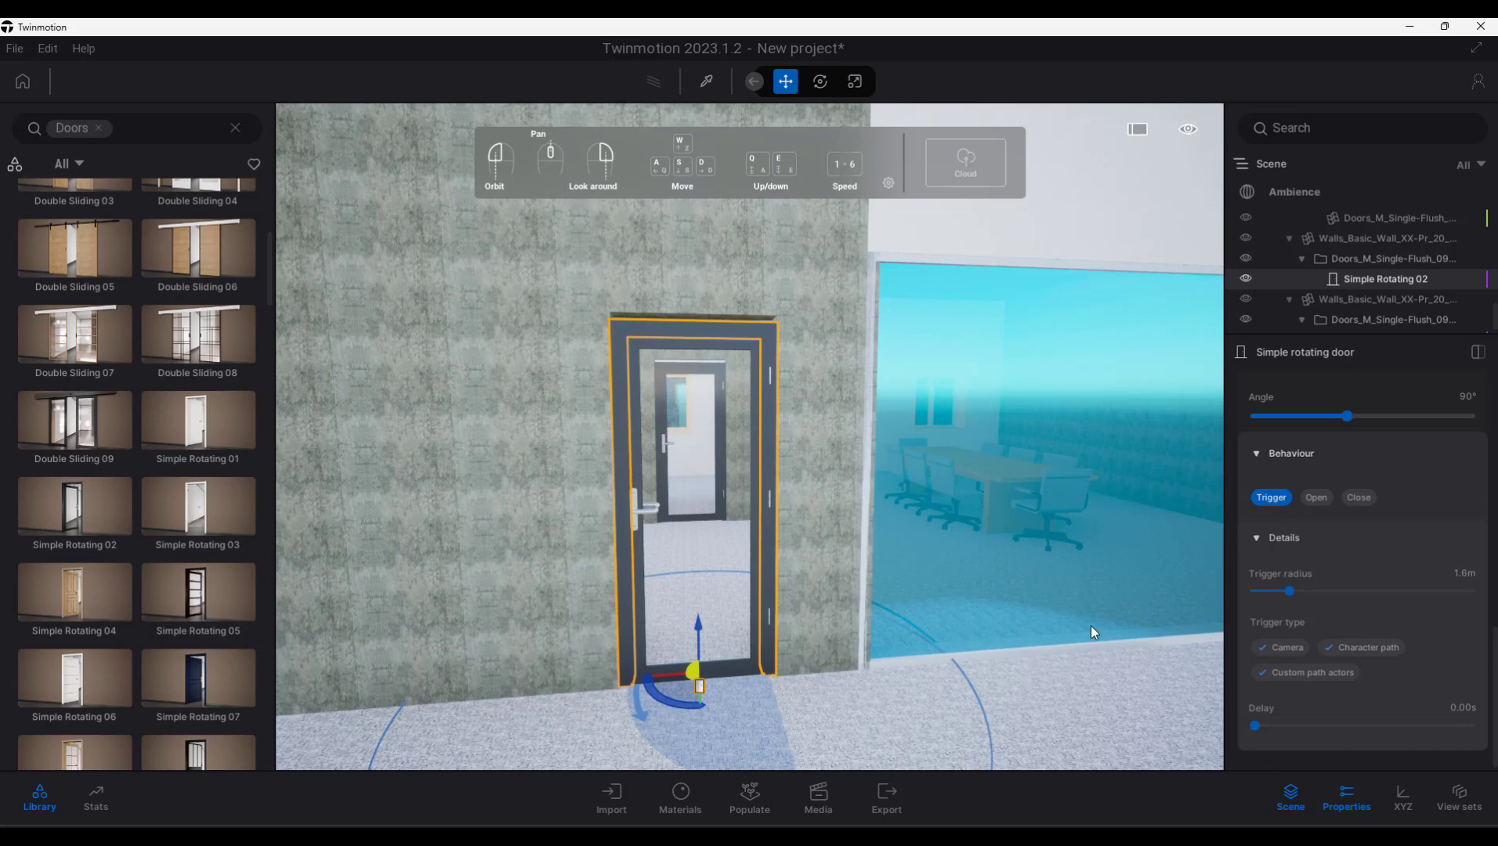
{"action": "left_click_drag", "start_coordinate": [1091, 625], "coordinate": [1202, 609]}
{"action": "right_click_drag", "start_coordinate": [827, 526], "coordinate": [962, 501]}
{"action": "key", "text": "w"}
{"action": "scroll", "coordinate": [936, 393], "scroll_direction": "up", "scroll_amount": 3}
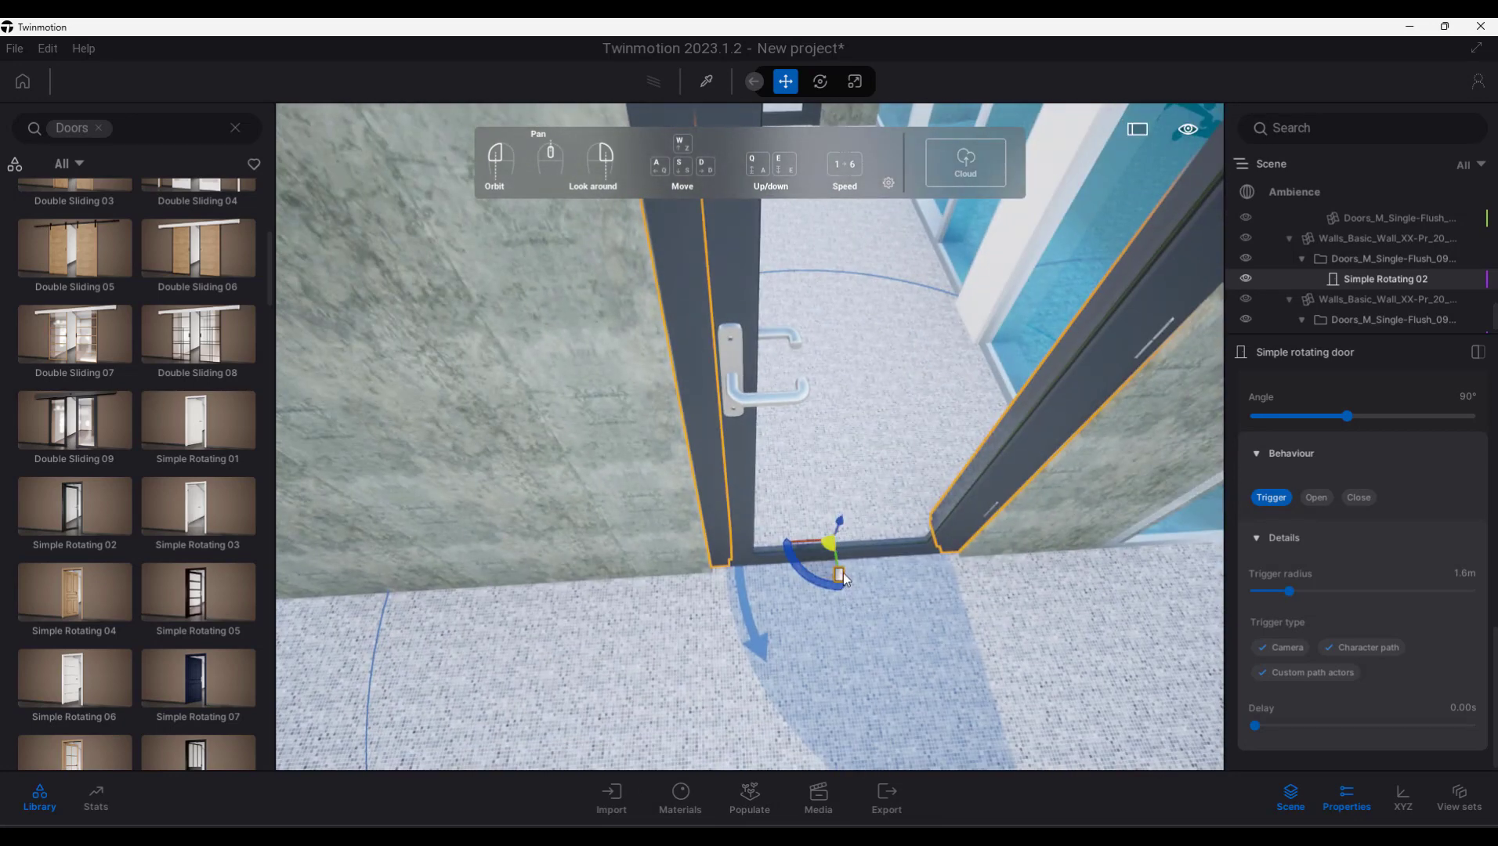
{"action": "right_click_drag", "start_coordinate": [842, 577], "coordinate": [842, 561]}
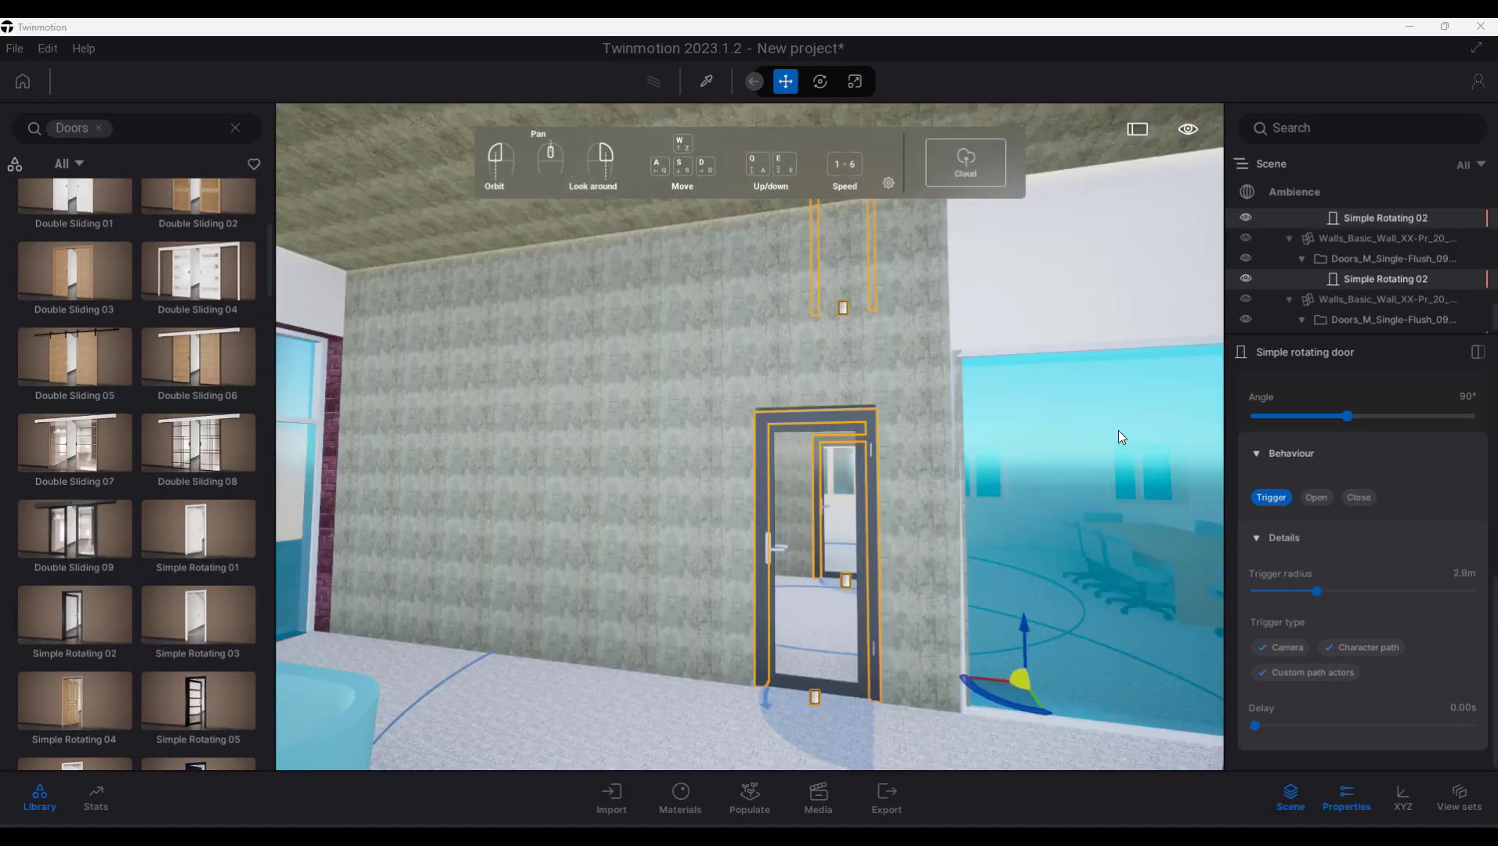
Walk through the row of replaced doors and back to check that each one opens on approach.
{"action": "right_click_drag", "start_coordinate": [1118, 431], "coordinate": [1181, 481]}
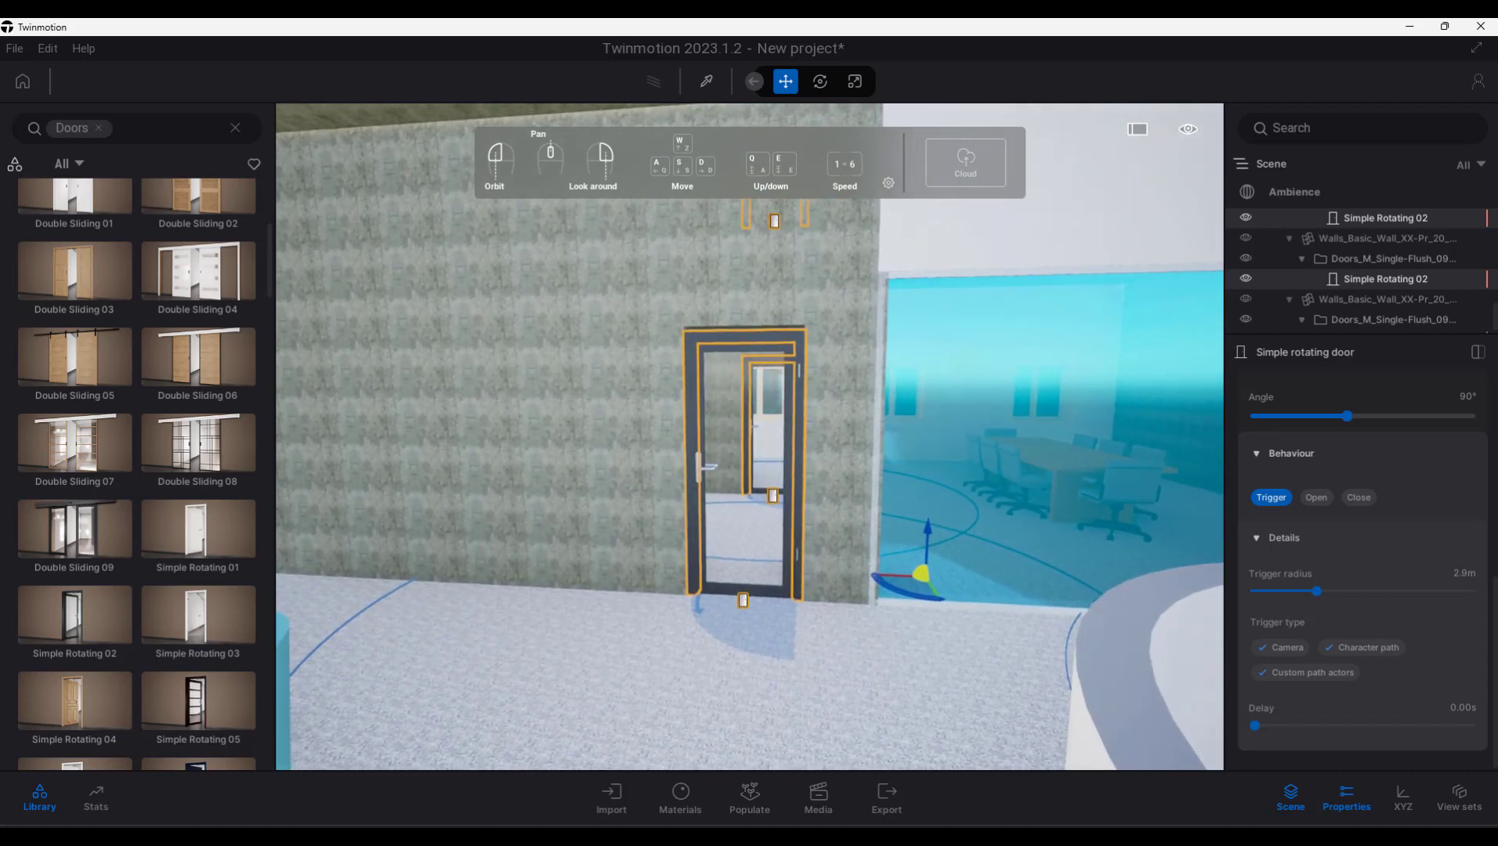
{"action": "key", "text": "w"}
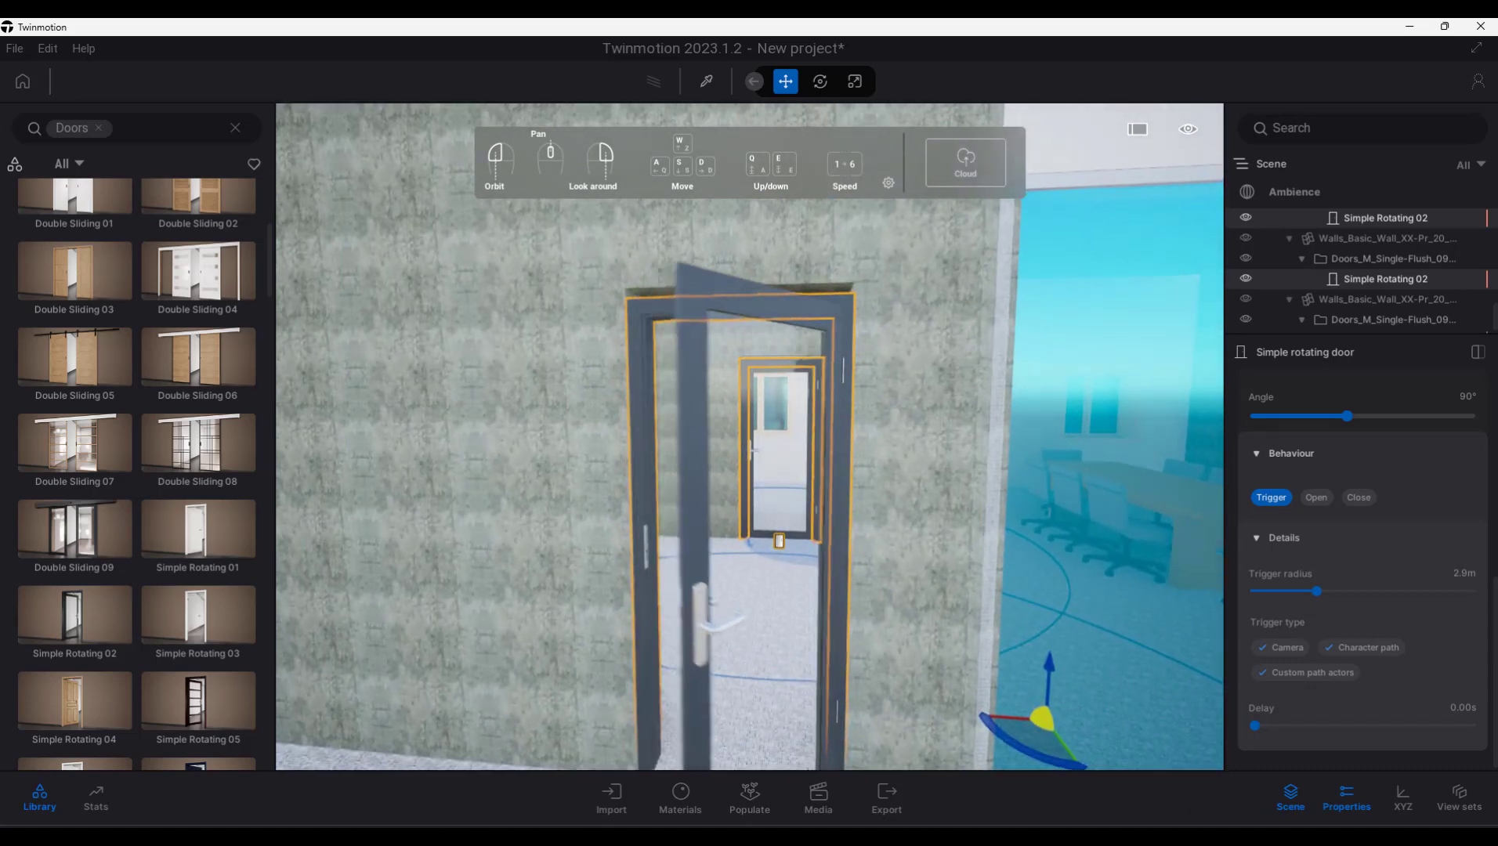
{"action": "key", "text": "a"}
{"action": "key", "text": "w"}
{"action": "key", "text": "d"}
{"action": "right_click_drag", "start_coordinate": [1181, 481], "coordinate": [1211, 480]}
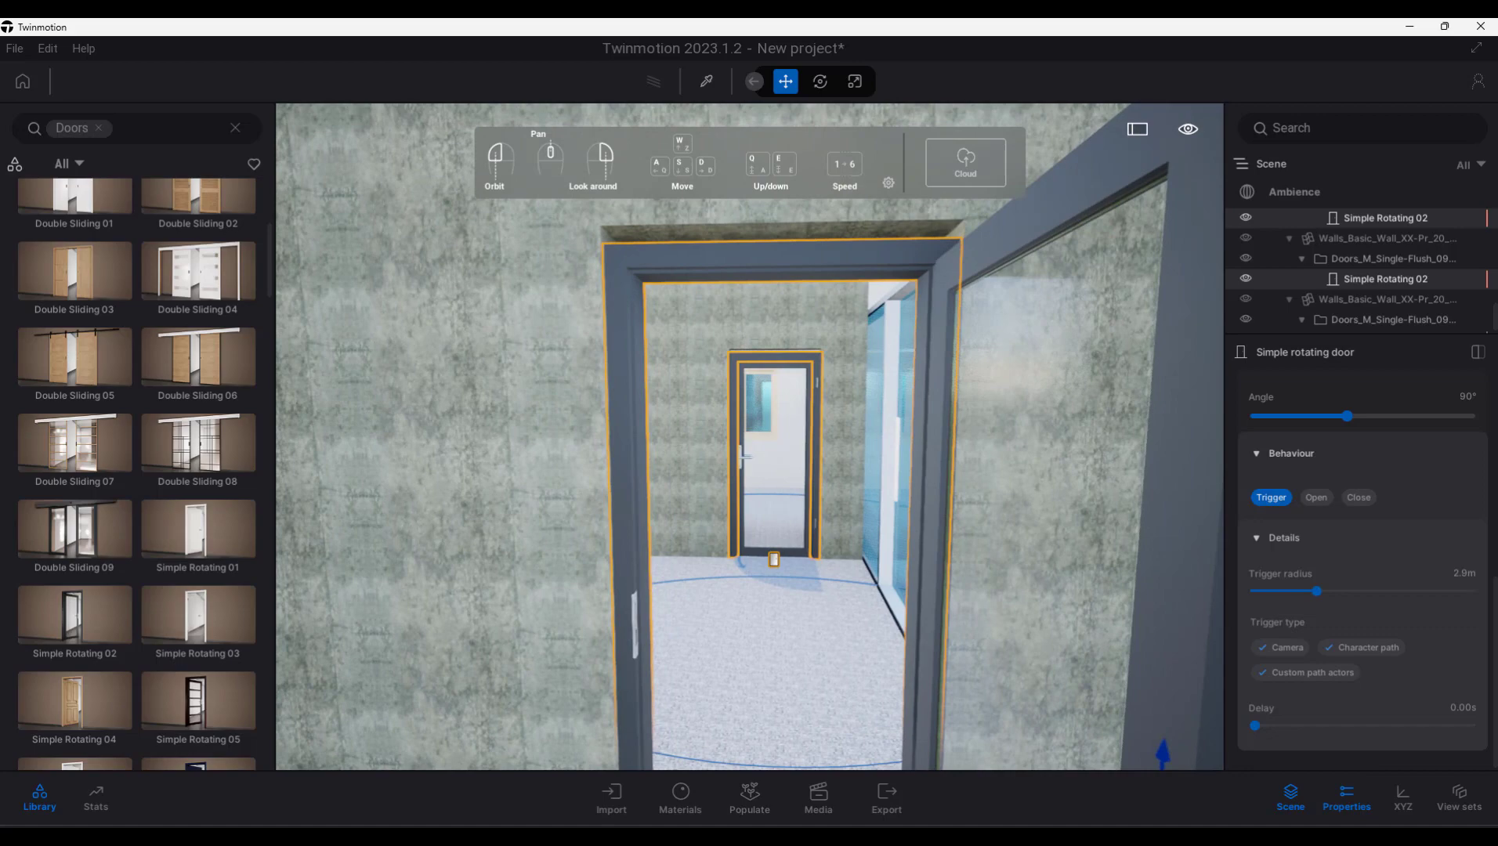
{"action": "key", "text": "w"}
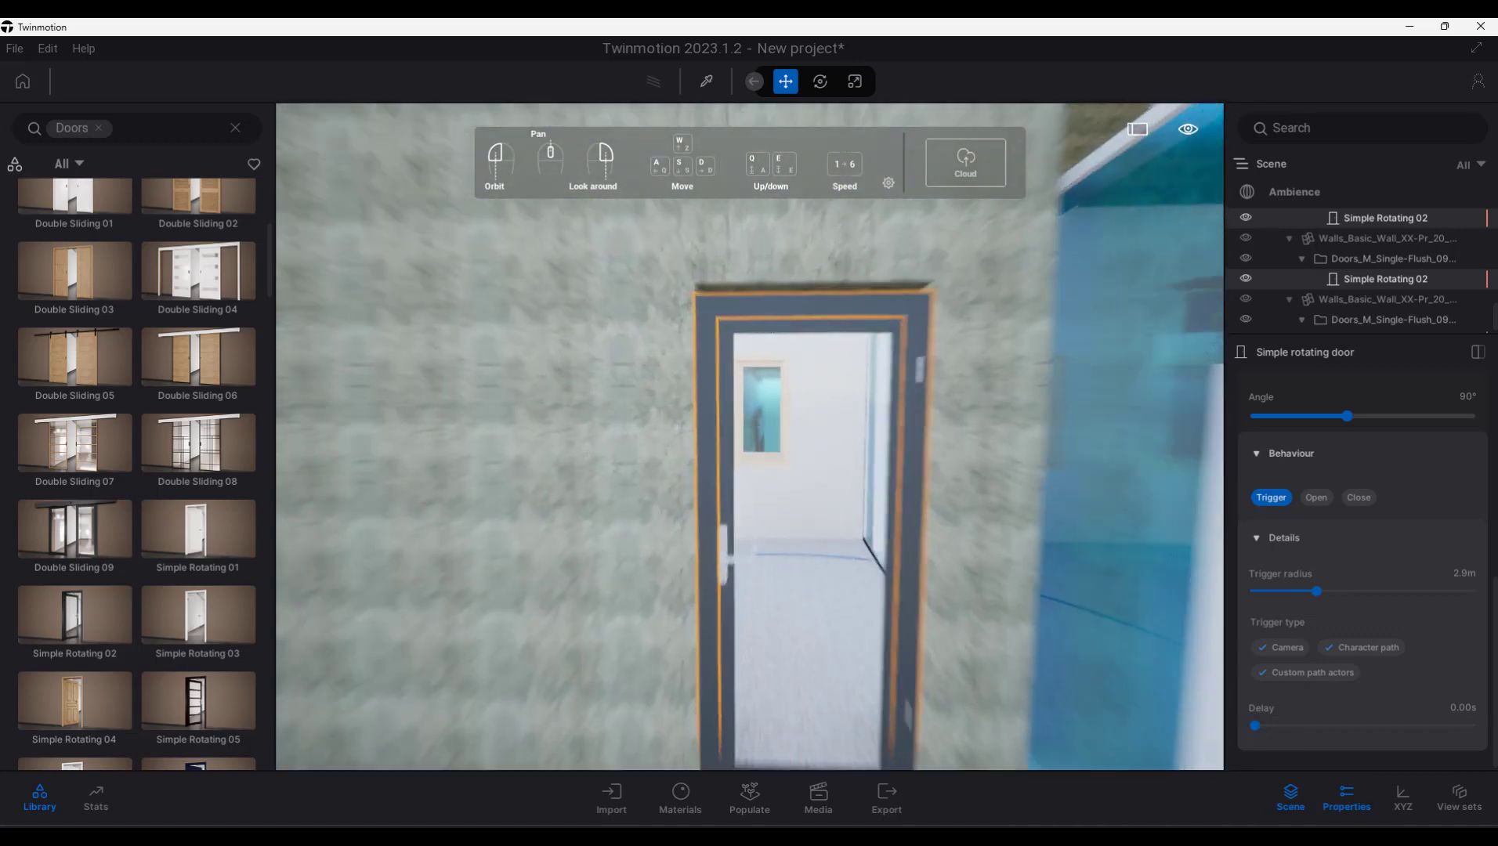
{"action": "key", "text": "w"}
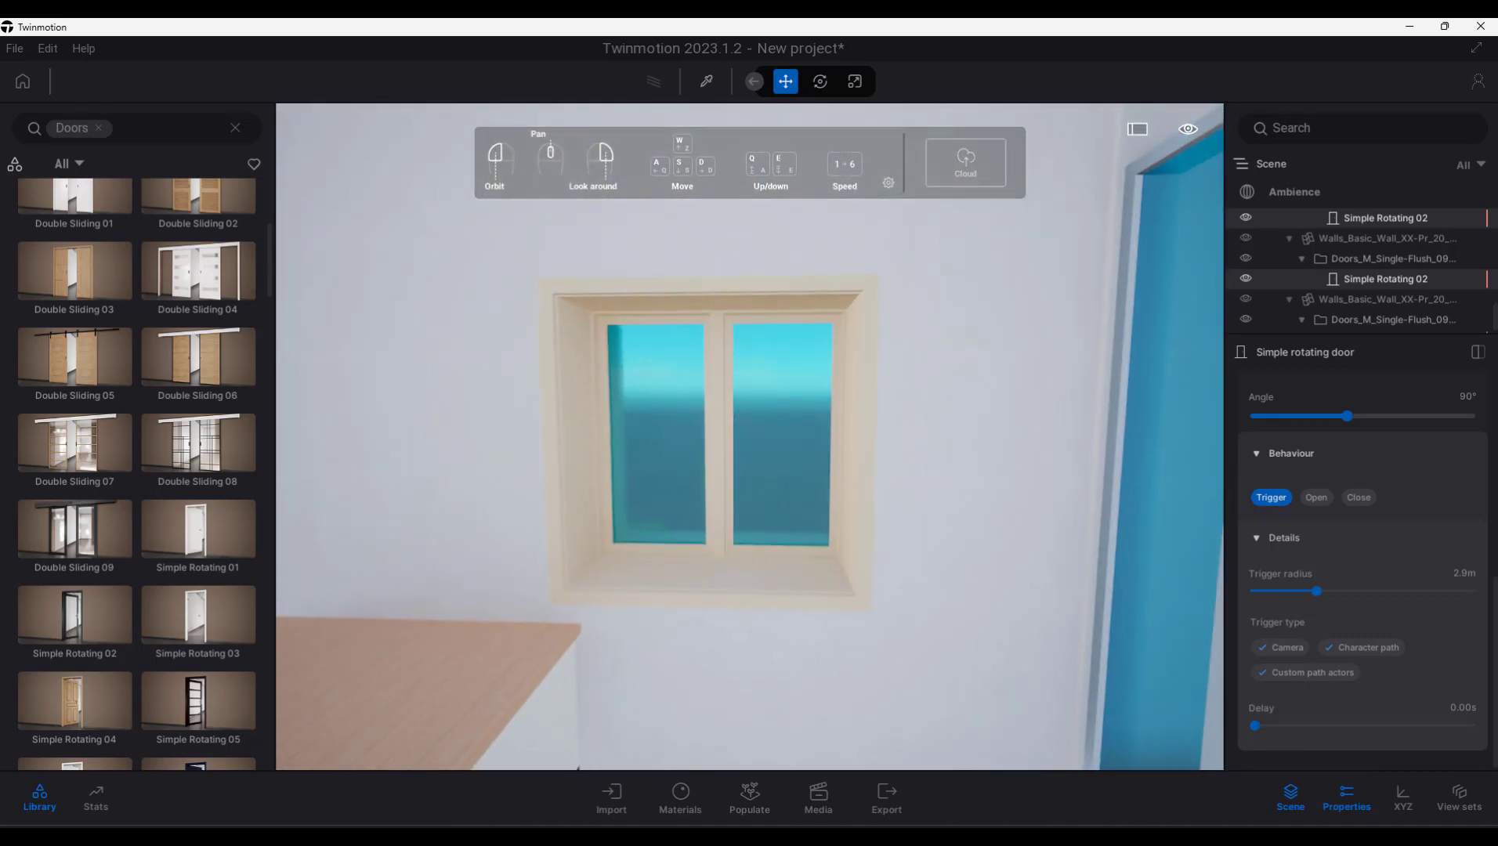
{"action": "right_click_drag", "start_coordinate": [750, 436], "coordinate": [1129, 431]}
{"action": "key", "text": "w"}
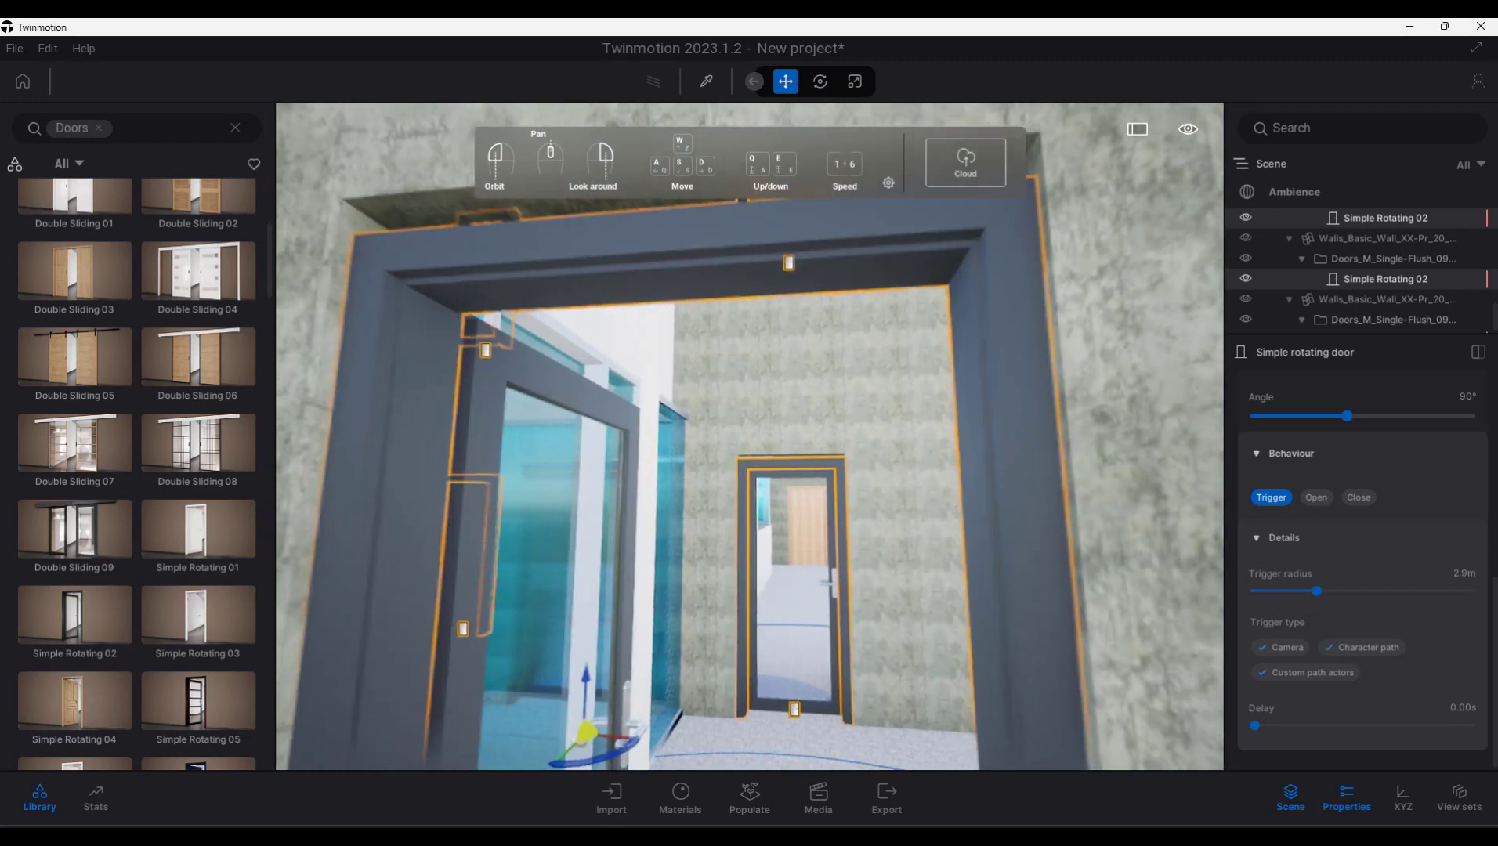
Replace the single glass door in the meeting room's glazed front with the Simple Rotating 02 library door, keeping Transform enabled.
{"action": "key", "text": "w"}
{"action": "right_click_drag", "start_coordinate": [750, 437], "coordinate": [438, 437]}
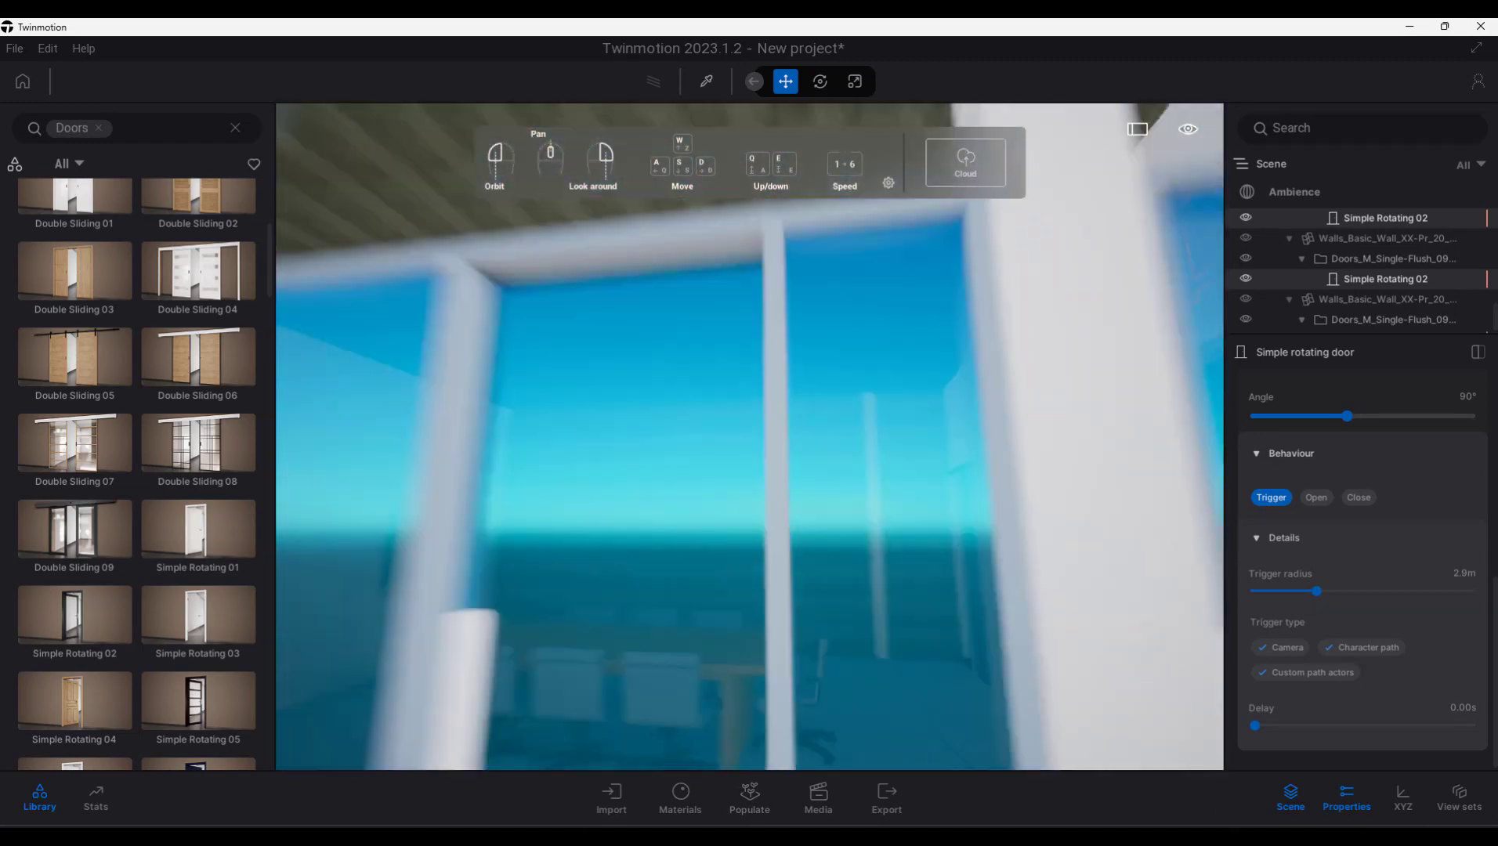
{"action": "key", "text": "s"}
{"action": "right_click_drag", "start_coordinate": [750, 437], "coordinate": [564, 437]}
{"action": "key", "text": "s"}
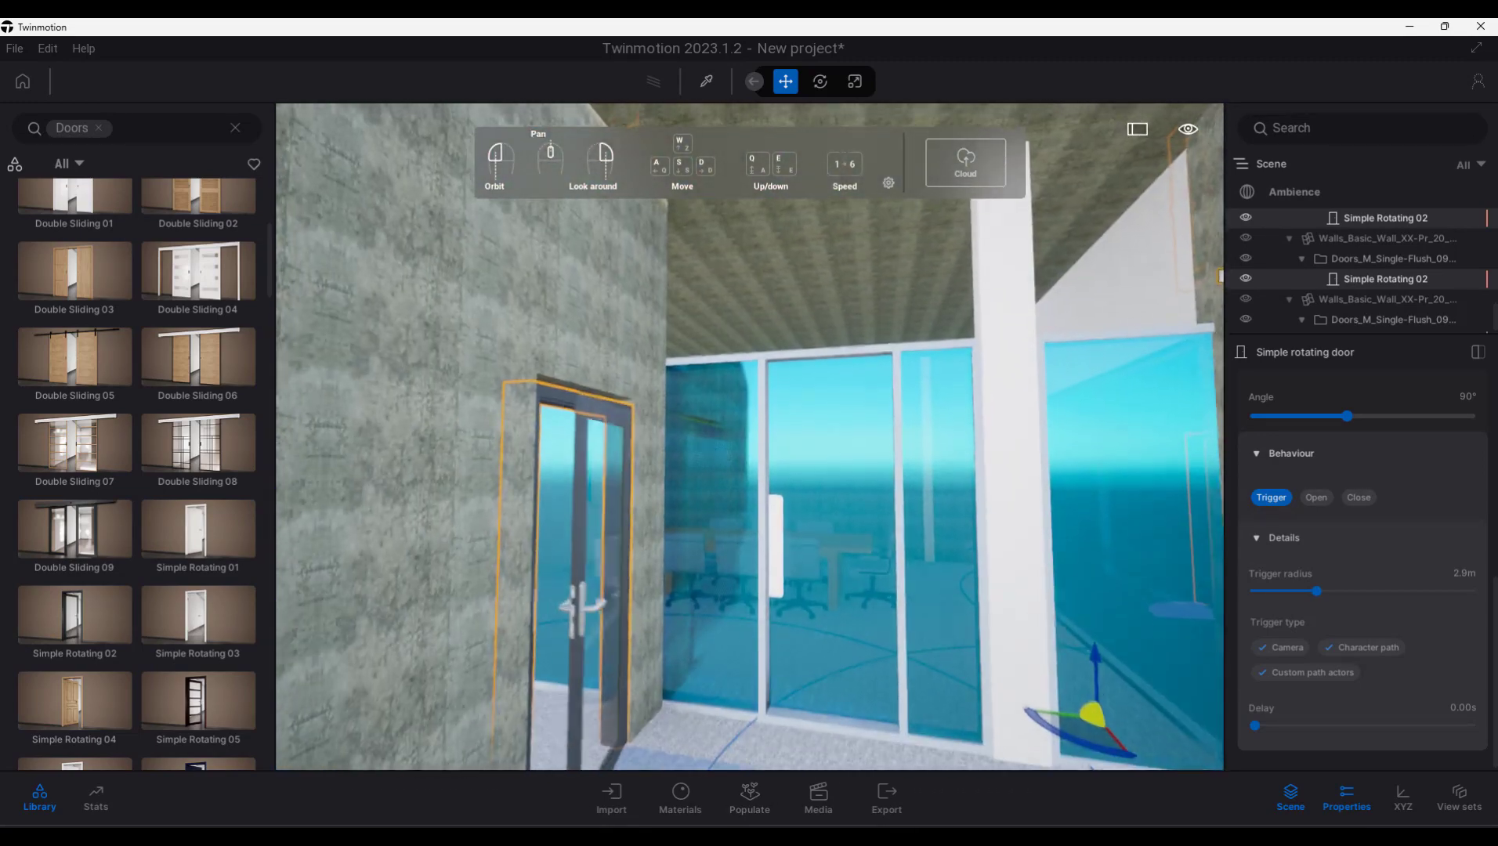
{"action": "right_click_drag", "start_coordinate": [750, 437], "coordinate": [790, 554]}
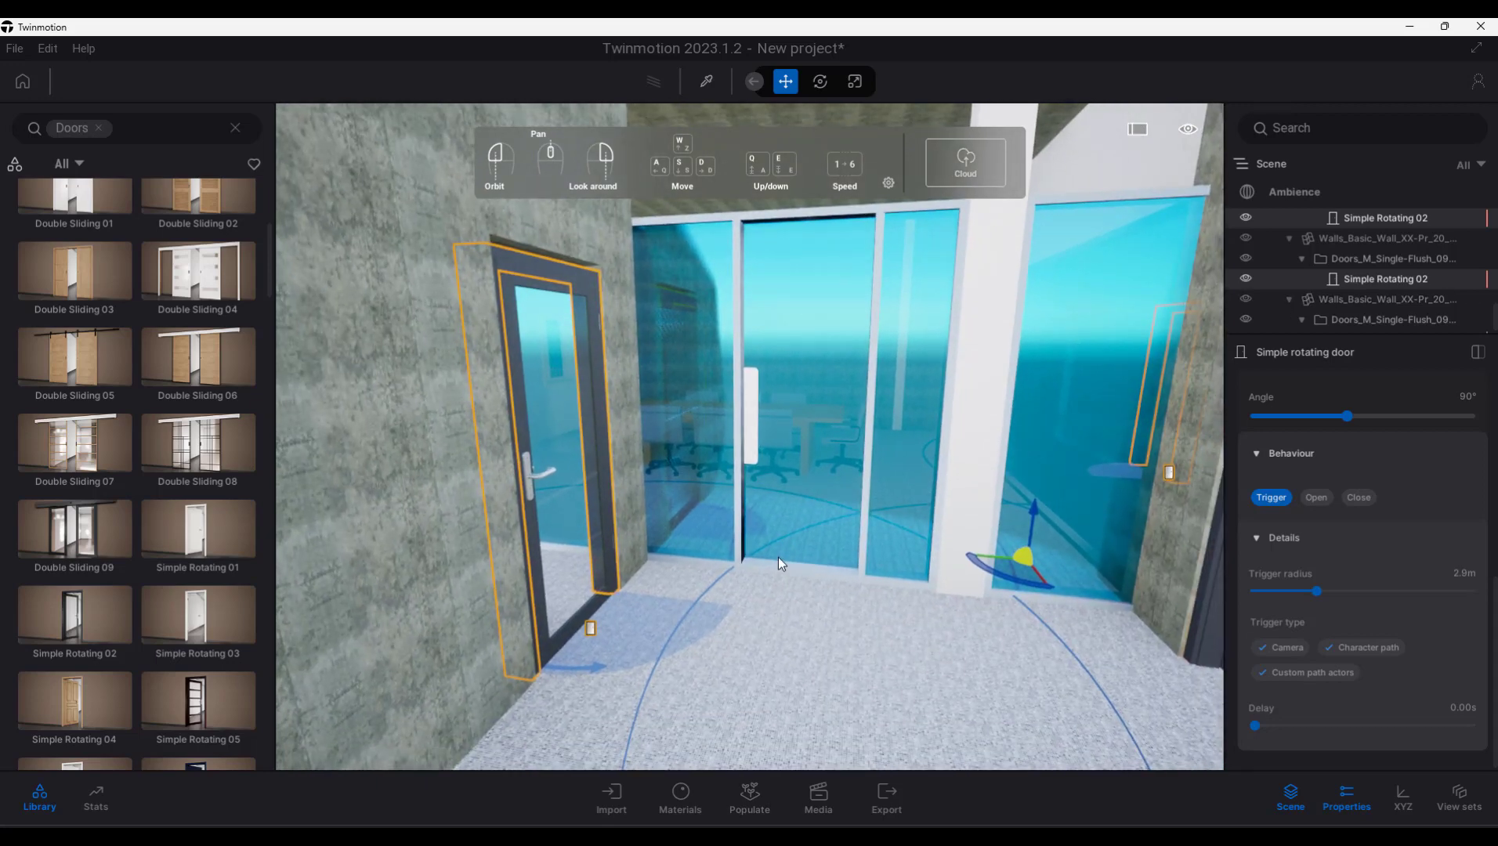
{"action": "left_click", "coordinate": [764, 429]}
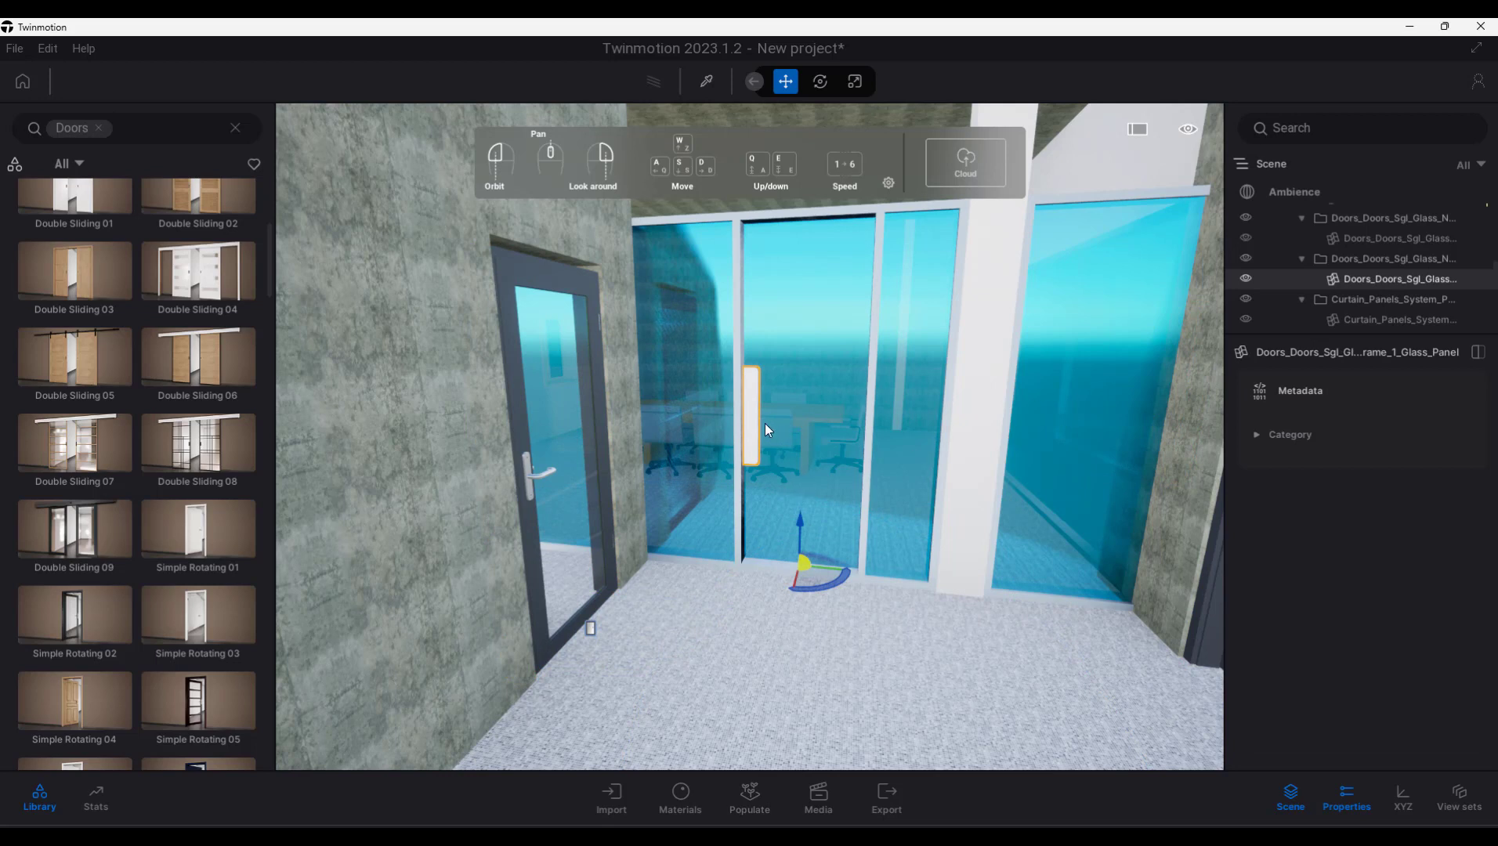
{"action": "right_click", "coordinate": [1389, 281]}
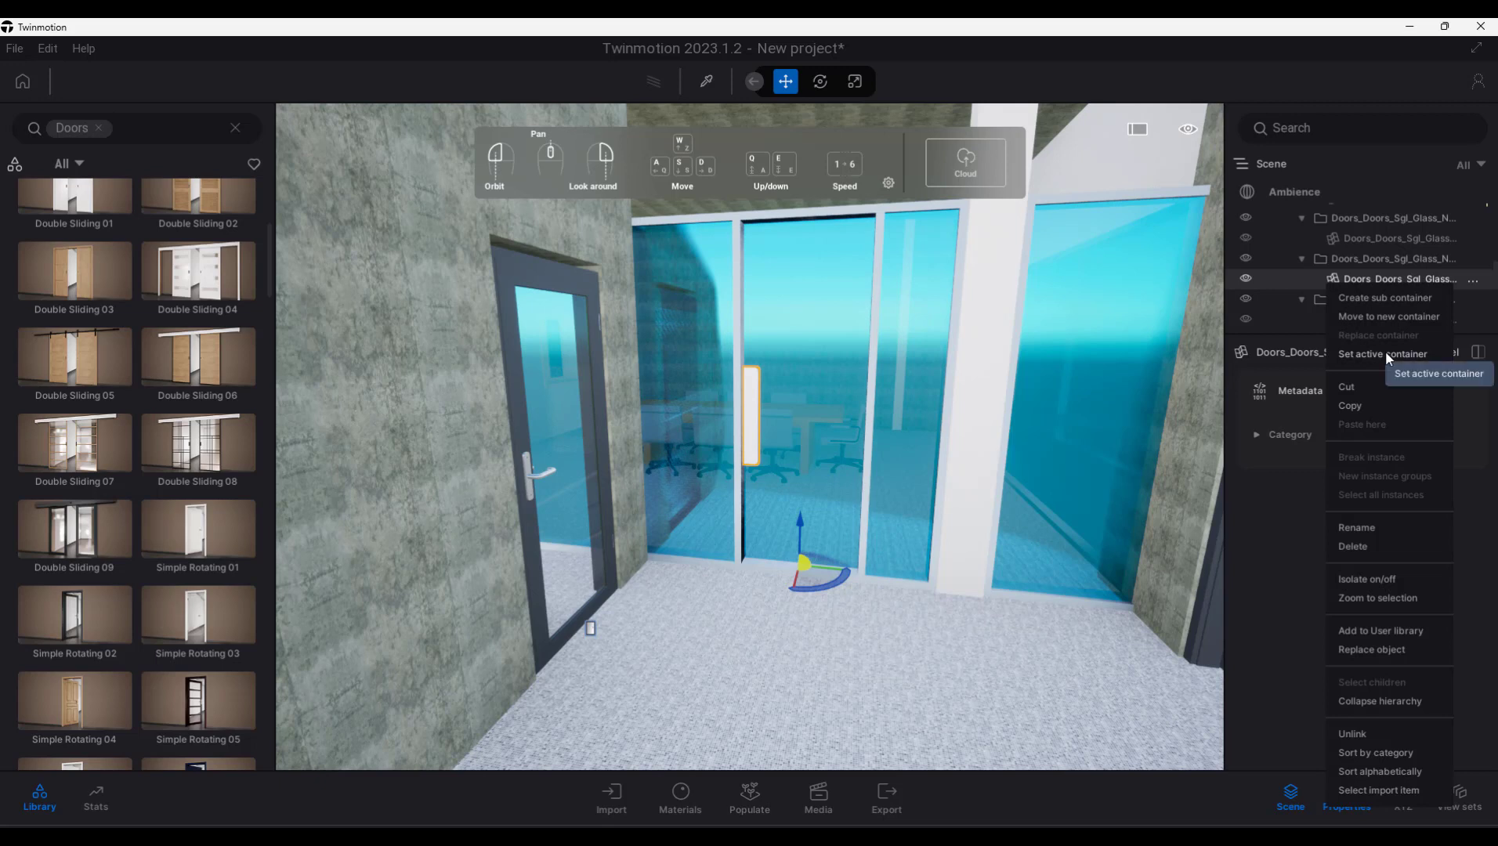
{"action": "left_click", "coordinate": [1384, 651]}
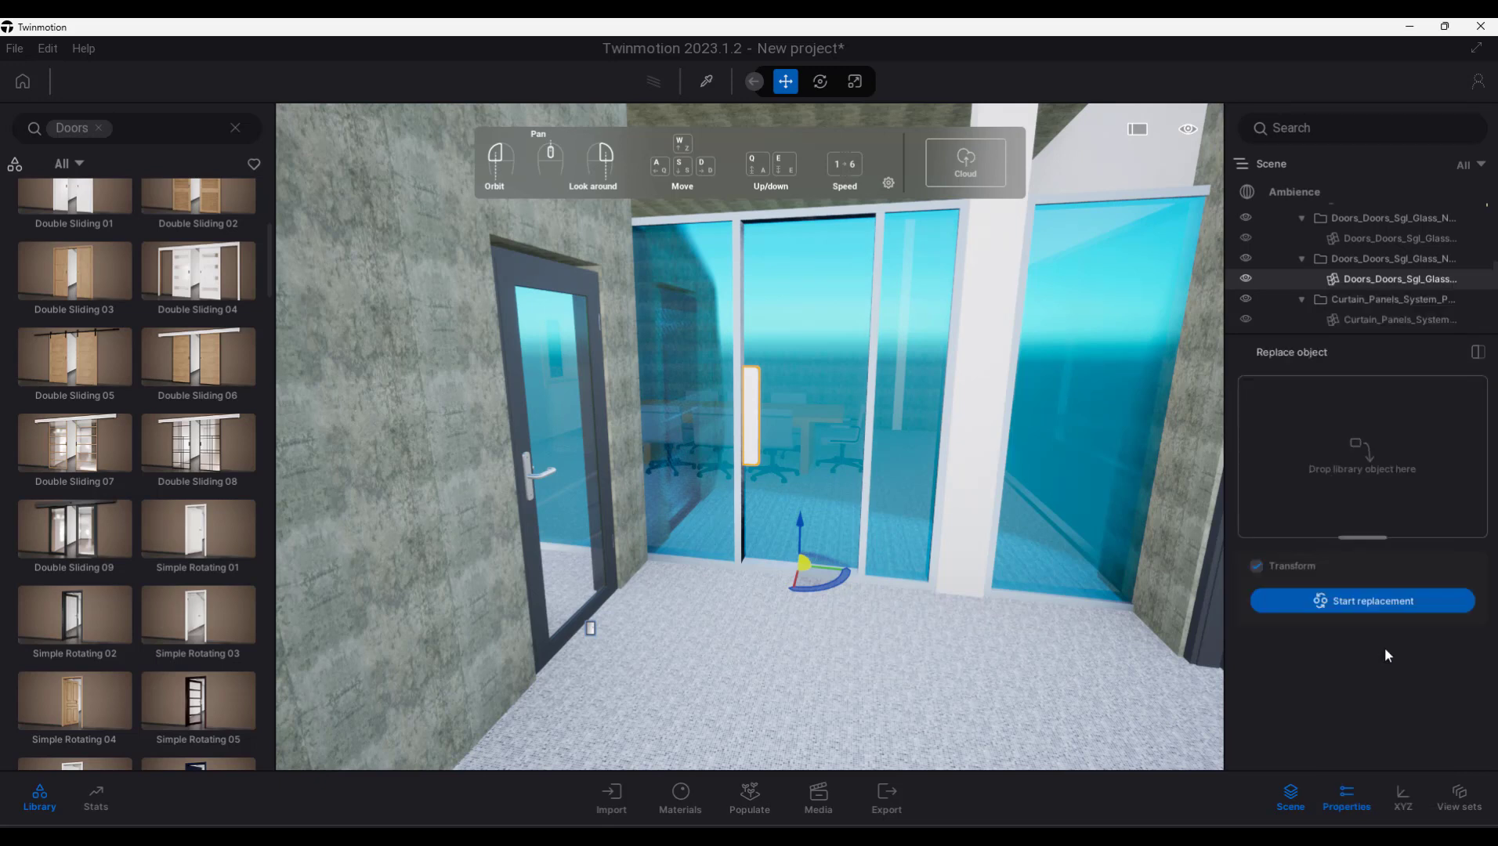
{"action": "mouse_move", "coordinate": [160, 560]}
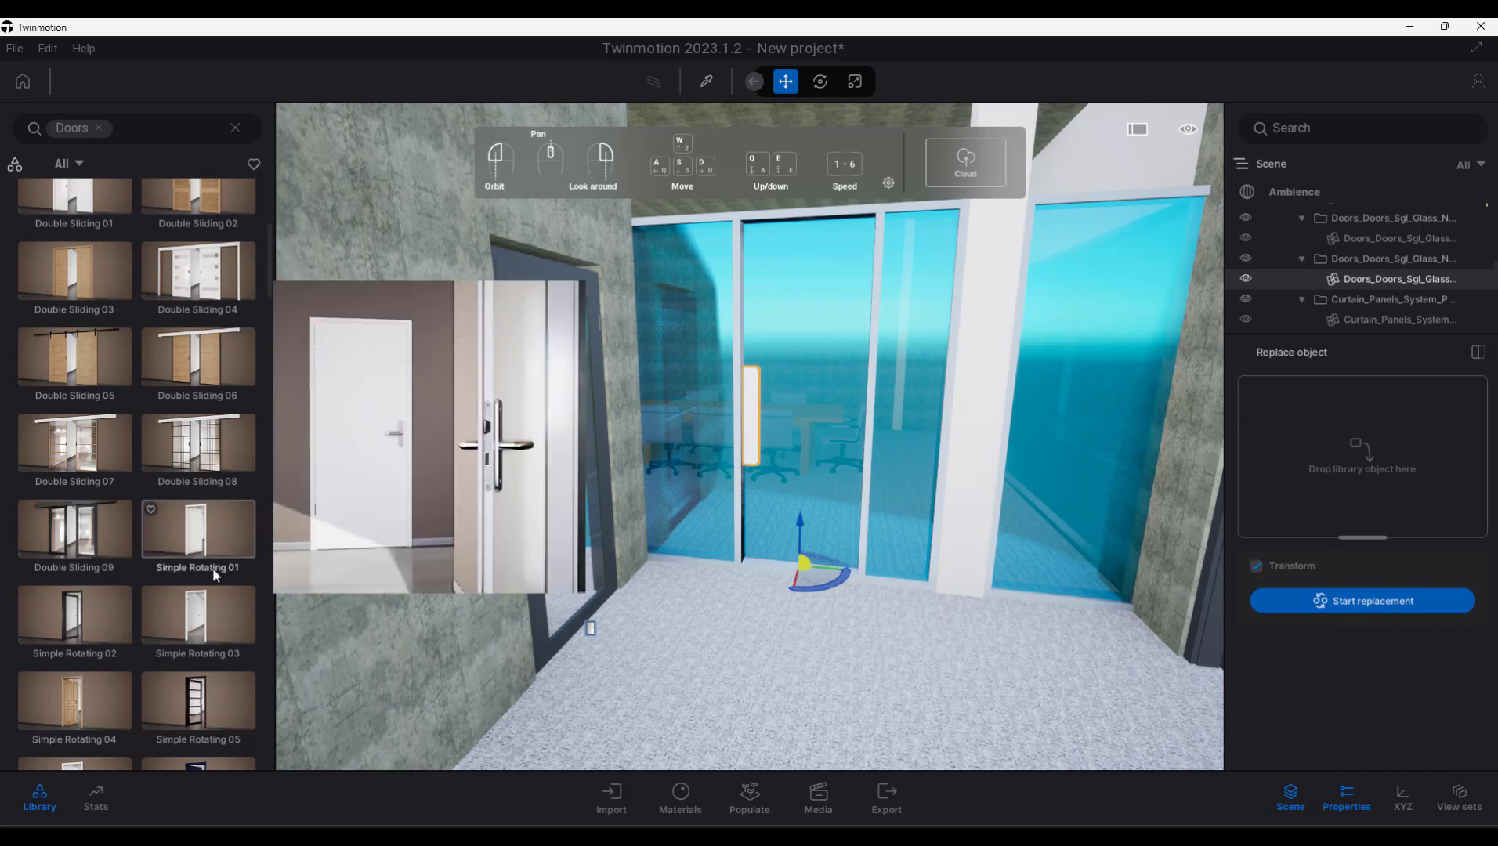
{"action": "mouse_move", "coordinate": [87, 616]}
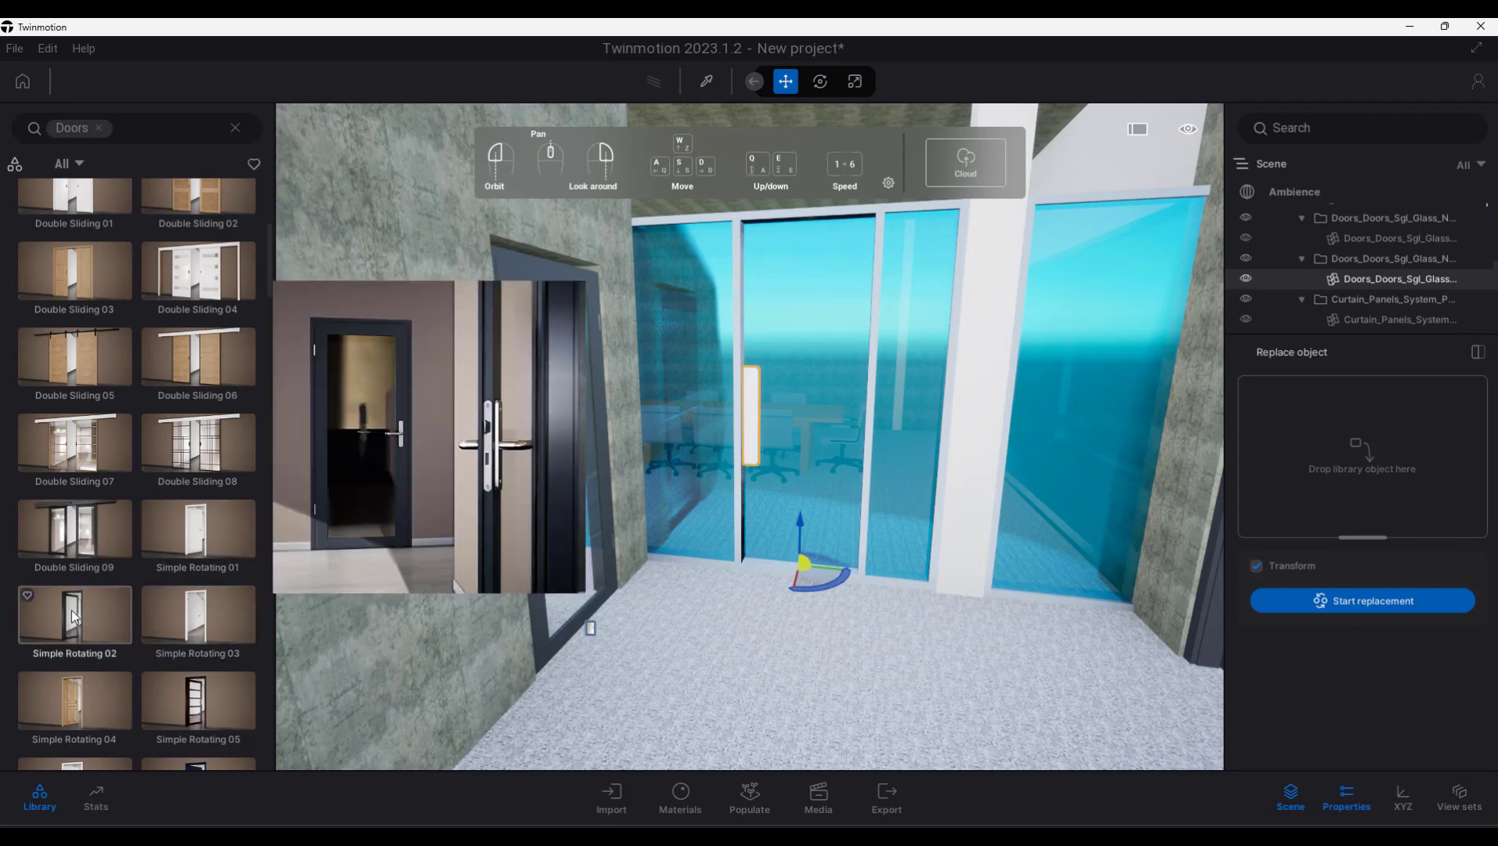
{"action": "left_click_drag", "start_coordinate": [71, 611], "coordinate": [1363, 458]}
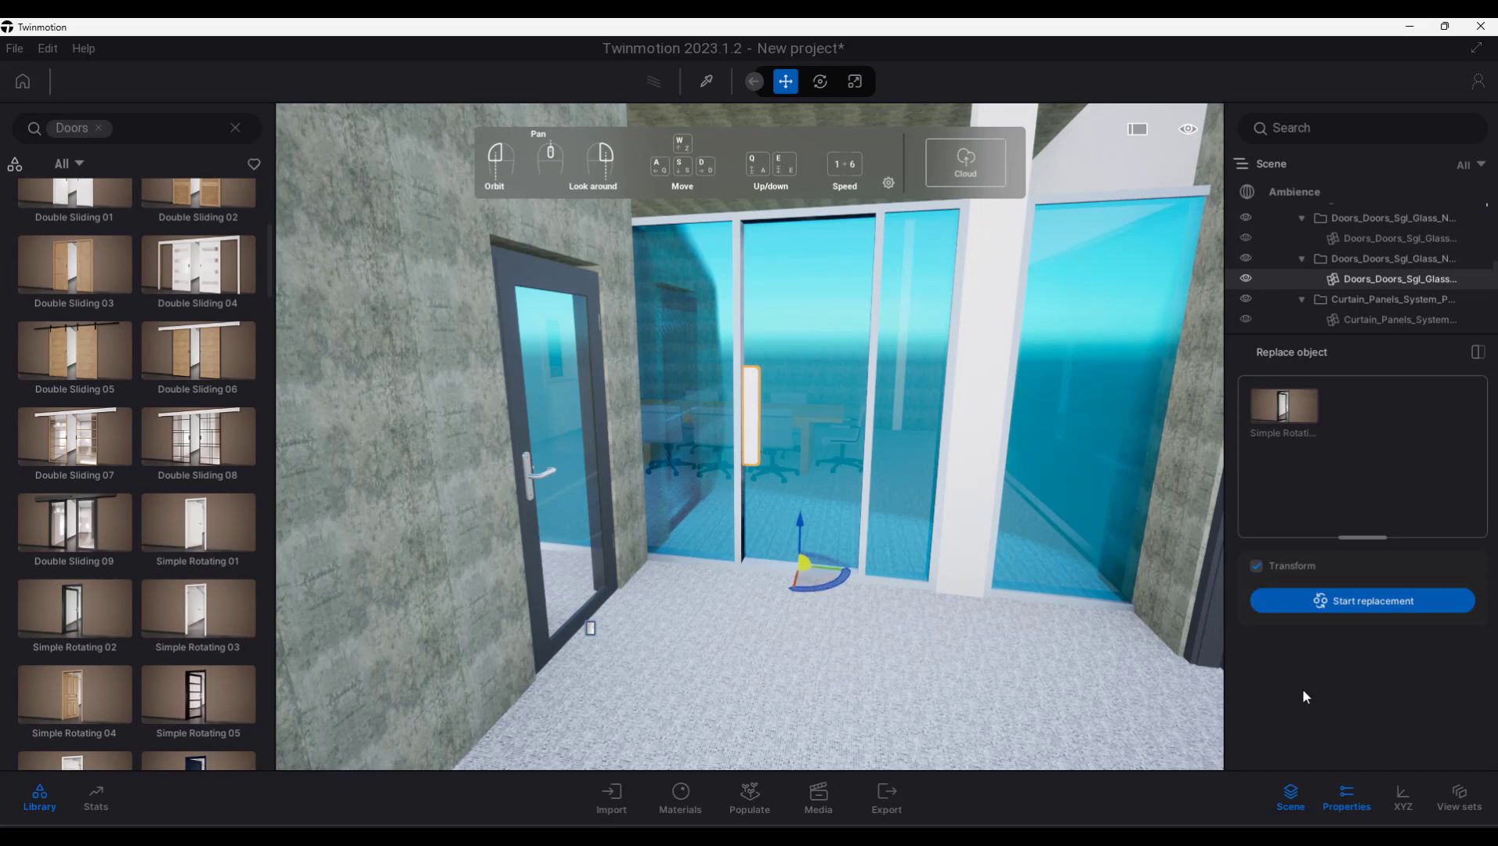
{"action": "left_click", "coordinate": [1358, 603]}
Walk through the new door into the meeting room and turn around to examine it from inside.
{"action": "right_click_drag", "start_coordinate": [910, 581], "coordinate": [916, 544]}
{"action": "key", "text": "w"}
{"action": "key", "text": "s"}
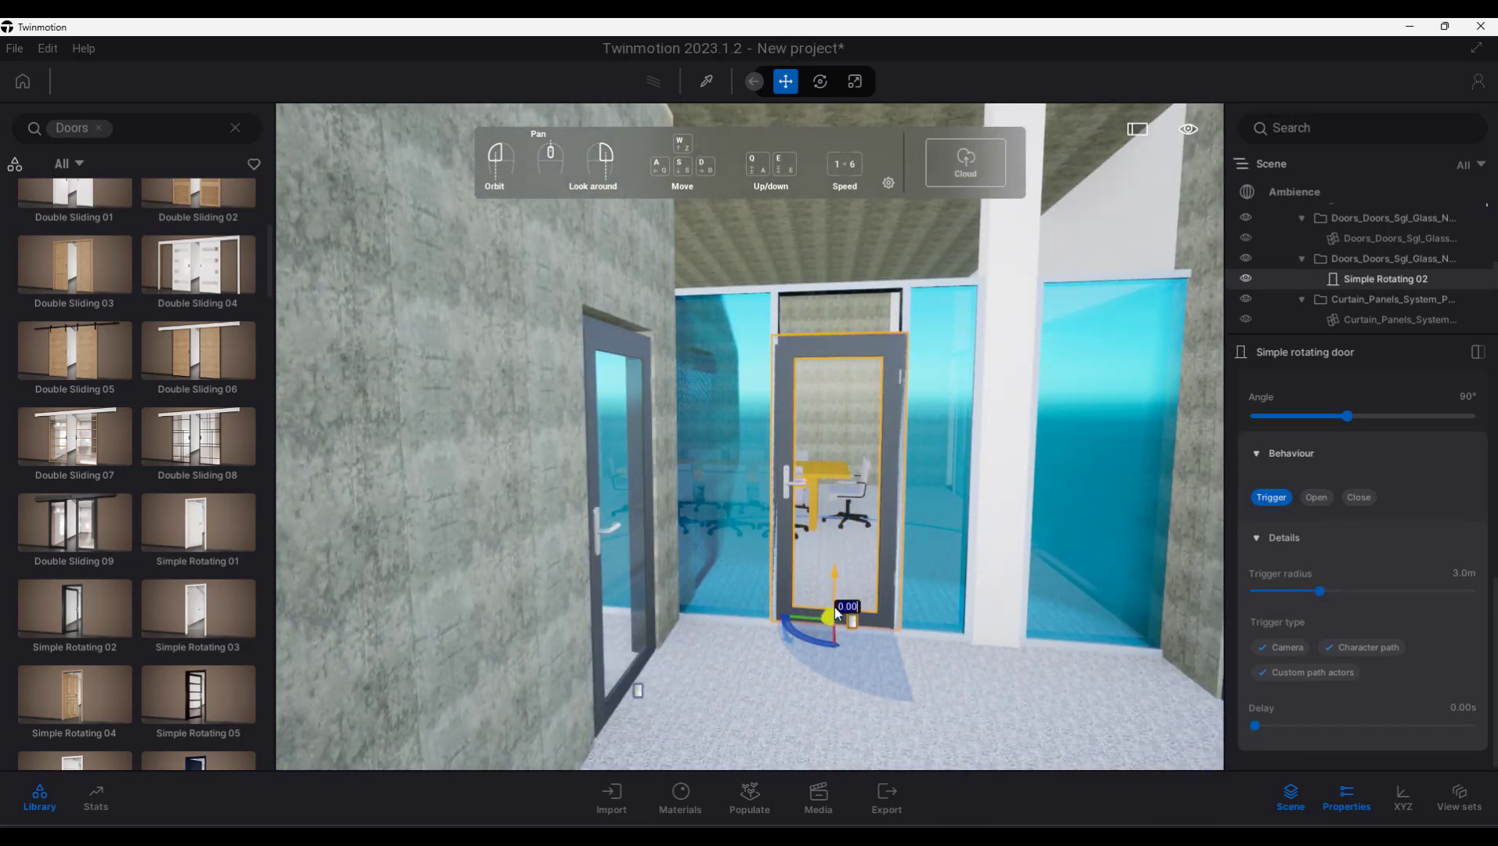
{"action": "key", "text": "w"}
{"action": "key", "text": "w"}
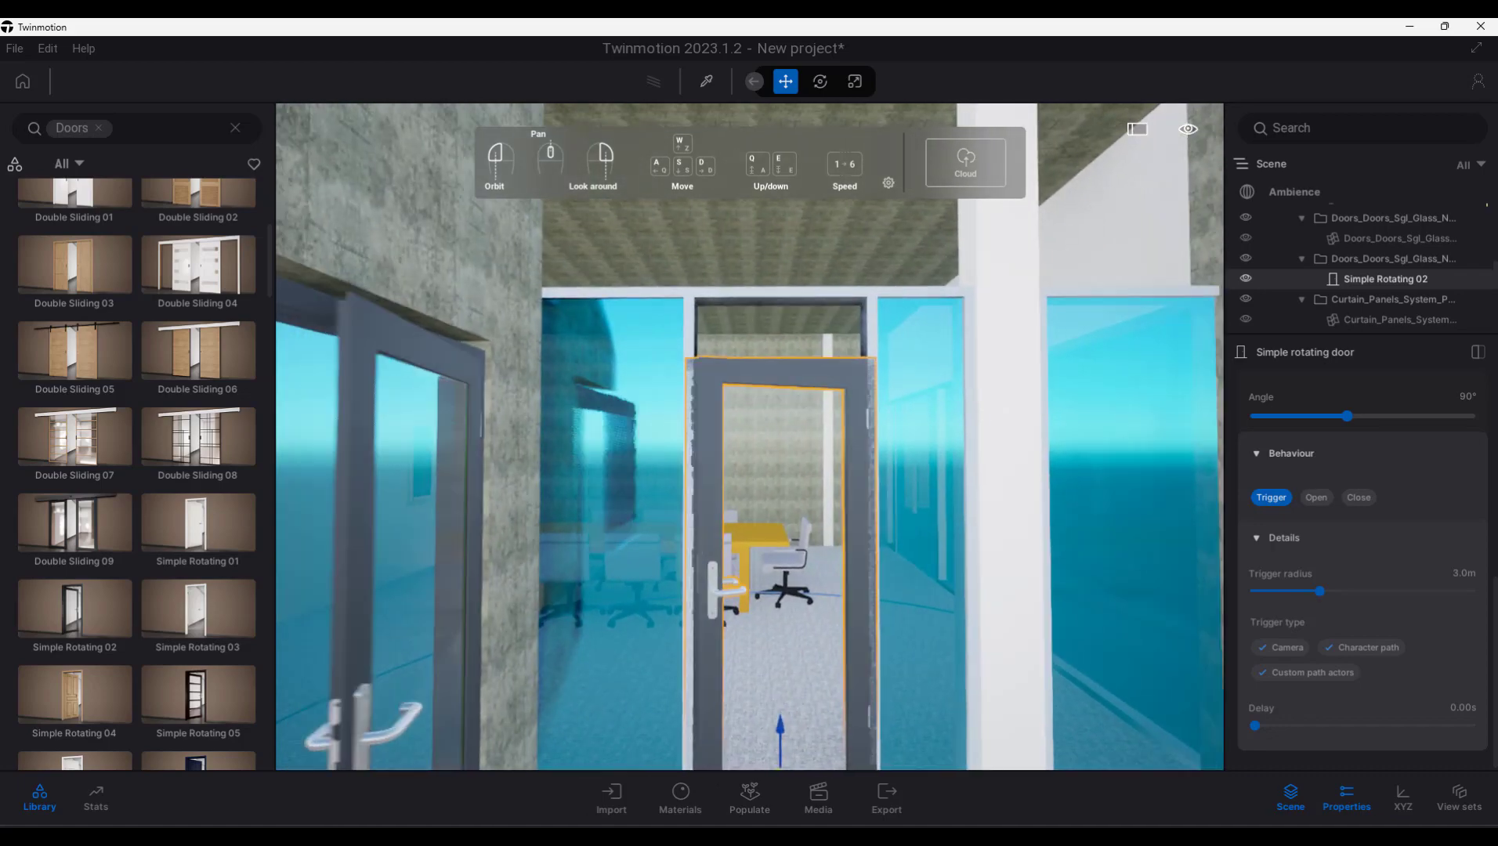
{"action": "key", "text": "w"}
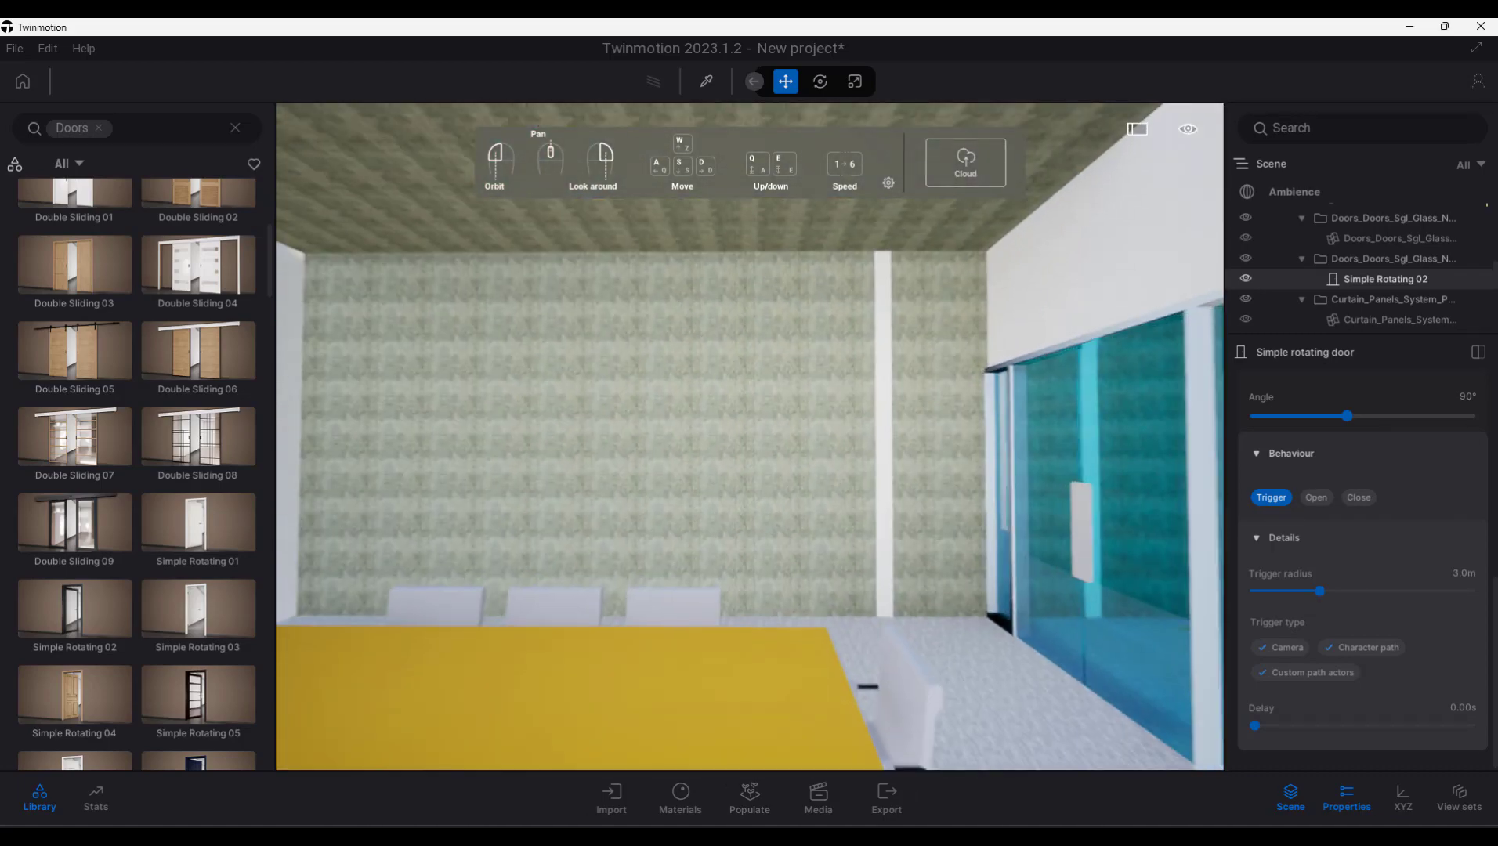
{"action": "right_click_drag", "start_coordinate": [750, 437], "coordinate": [470, 424]}
{"action": "right_click_drag", "start_coordinate": [750, 437], "coordinate": [400, 436]}
{"action": "key", "text": "s"}
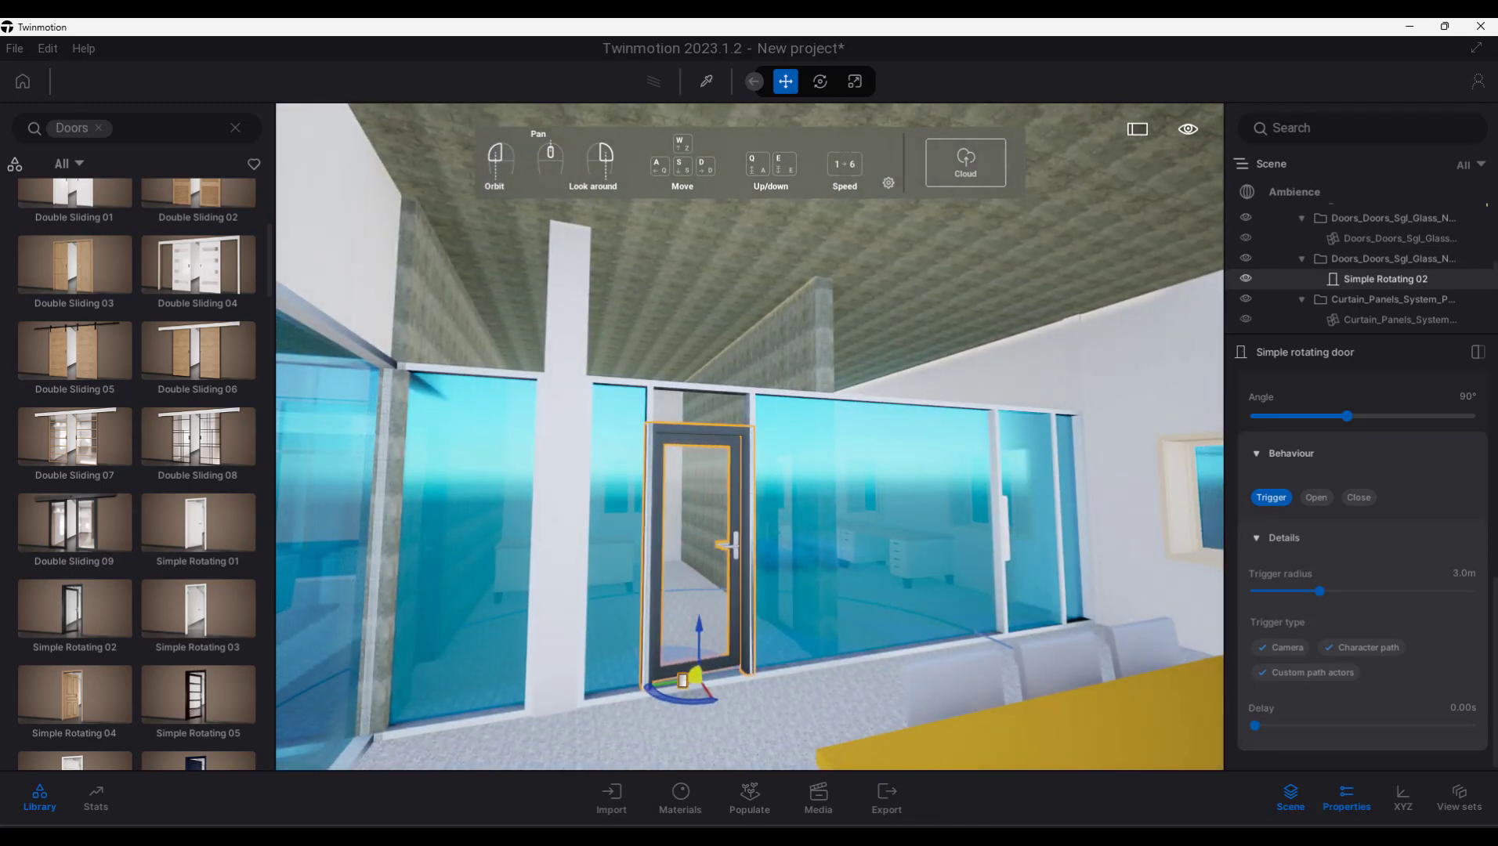
{"action": "right_click_drag", "start_coordinate": [750, 436], "coordinate": [678, 427]}
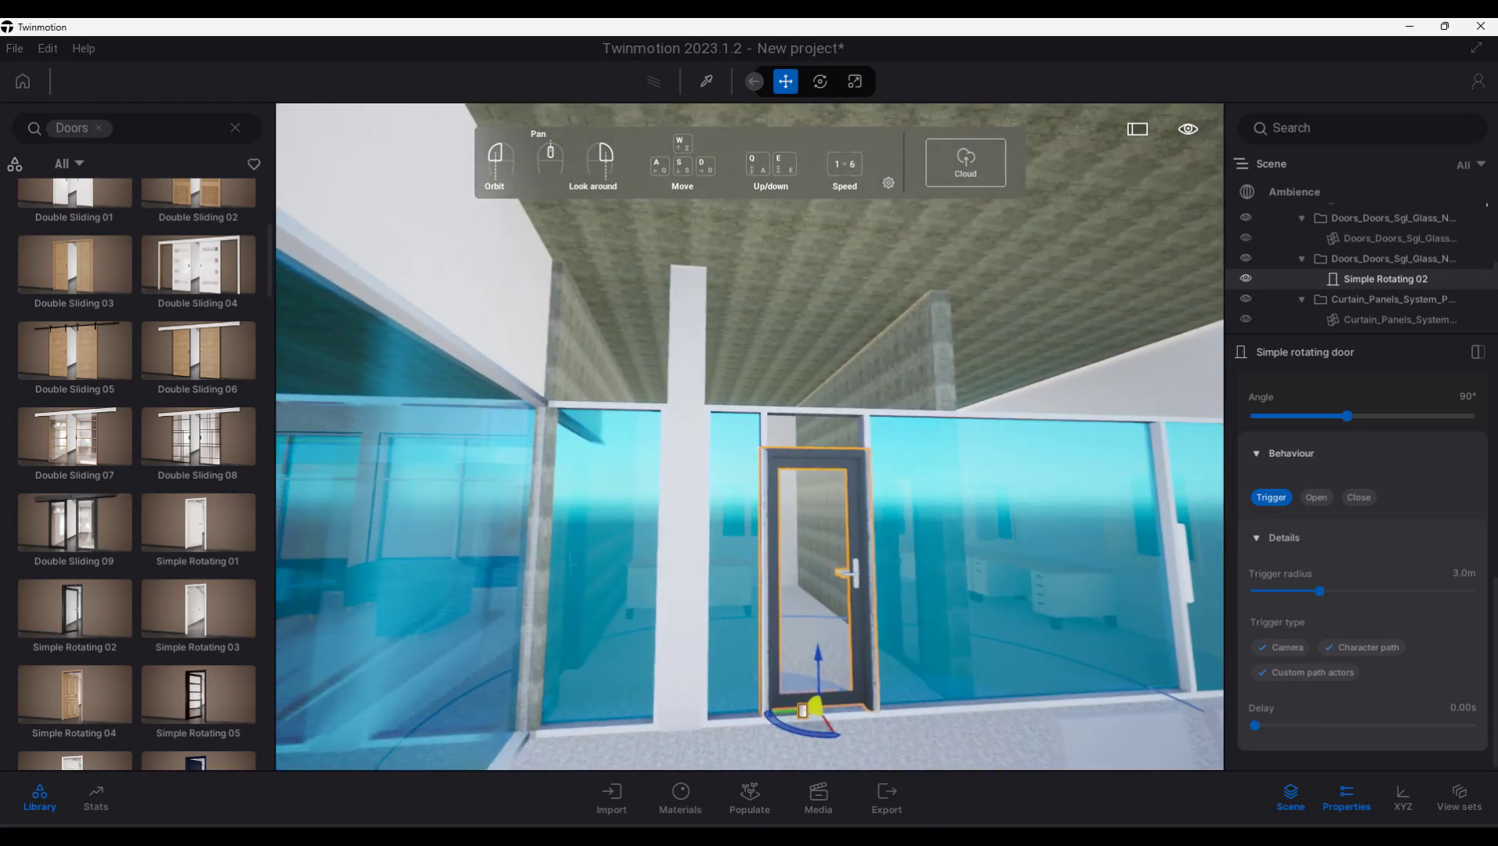
Walk back out of the meeting room through the new door and inspect it beside the neighbouring replaced door.
{"action": "key", "text": "w"}
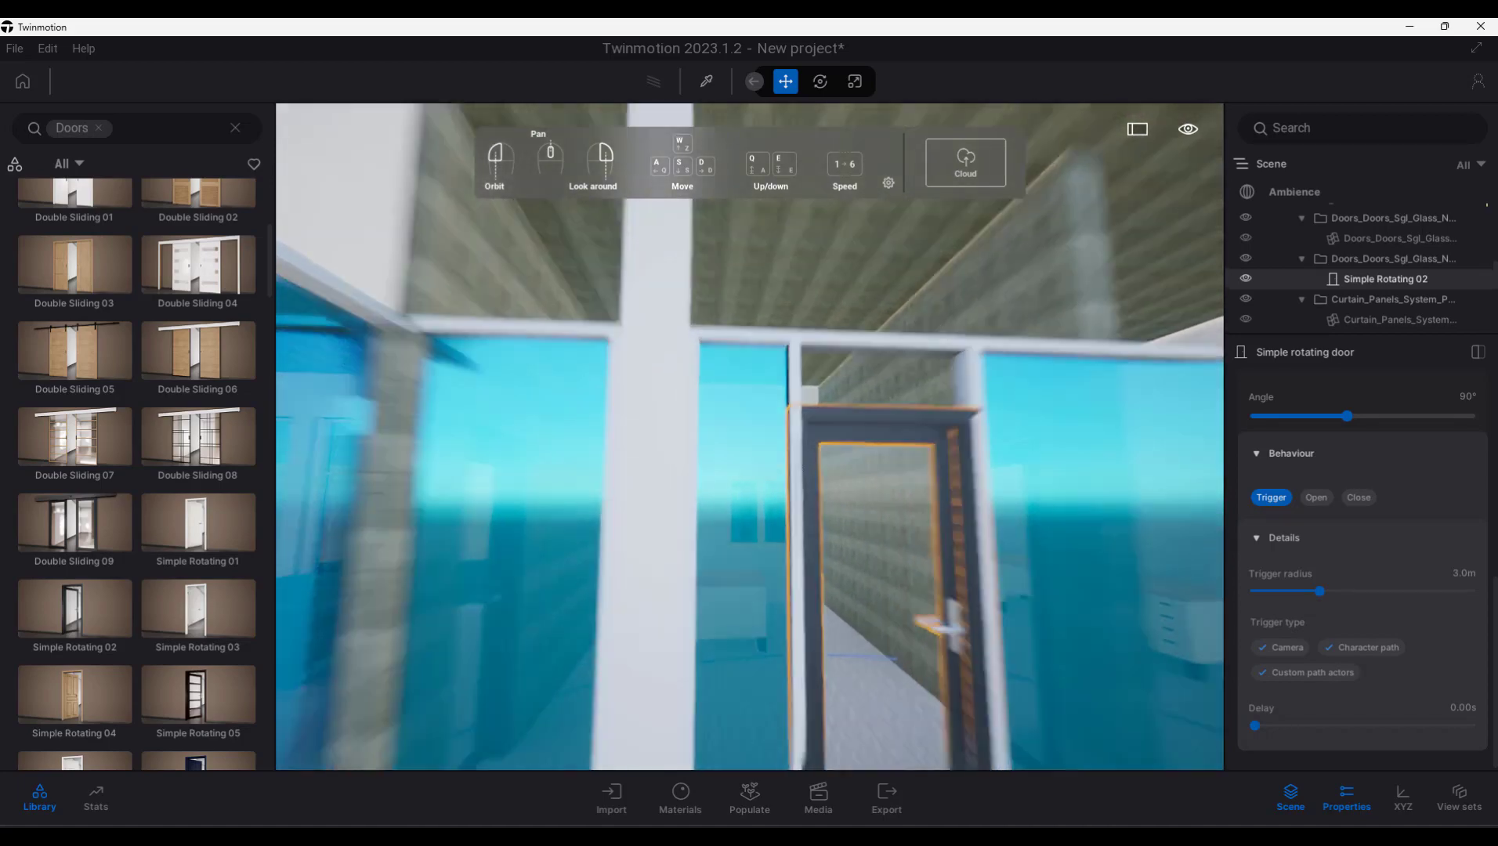
{"action": "key", "text": "s"}
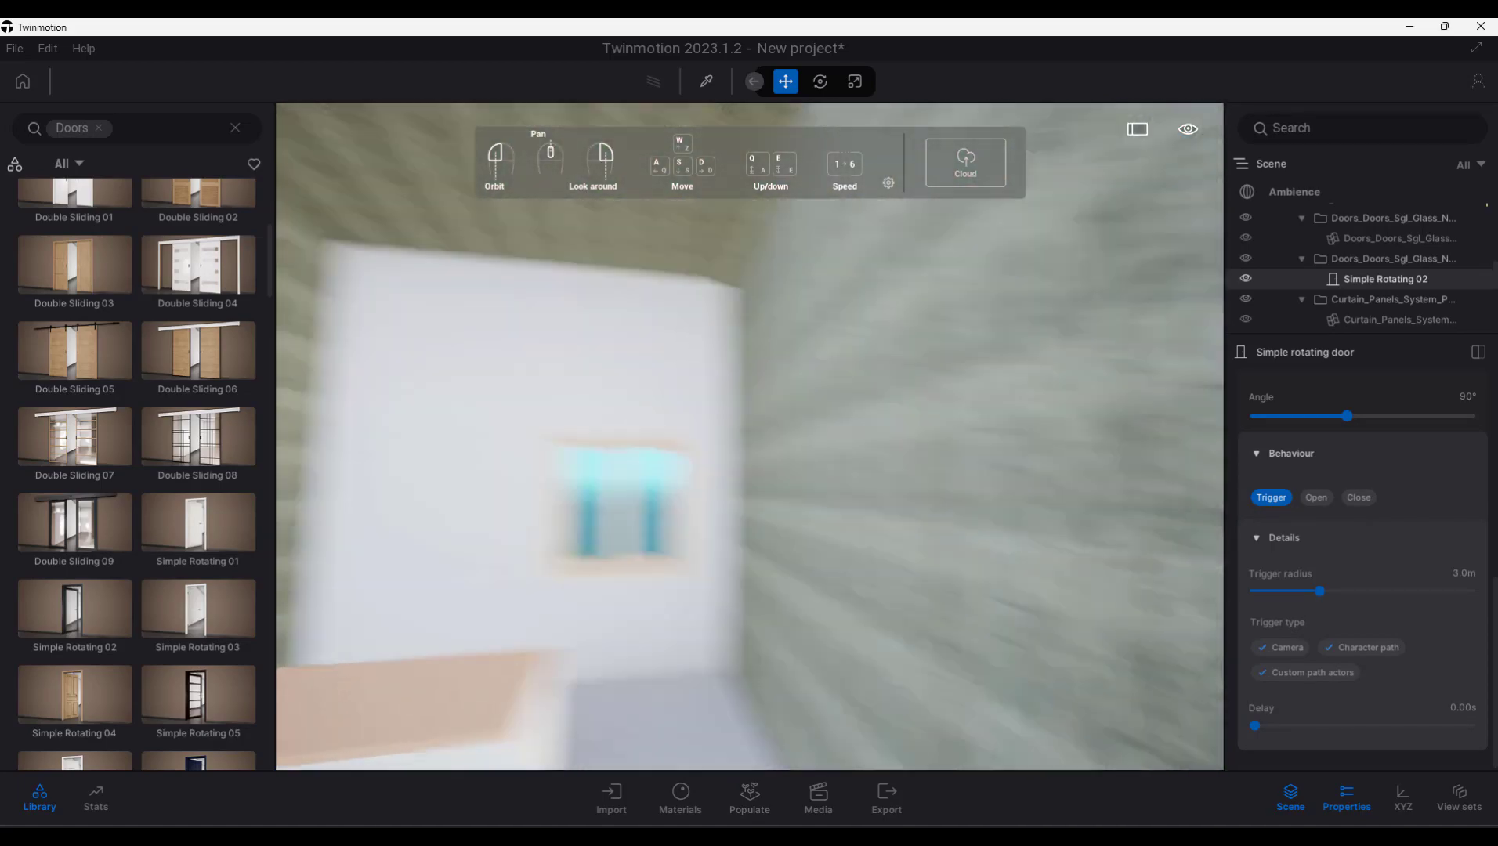
{"action": "key", "text": "s"}
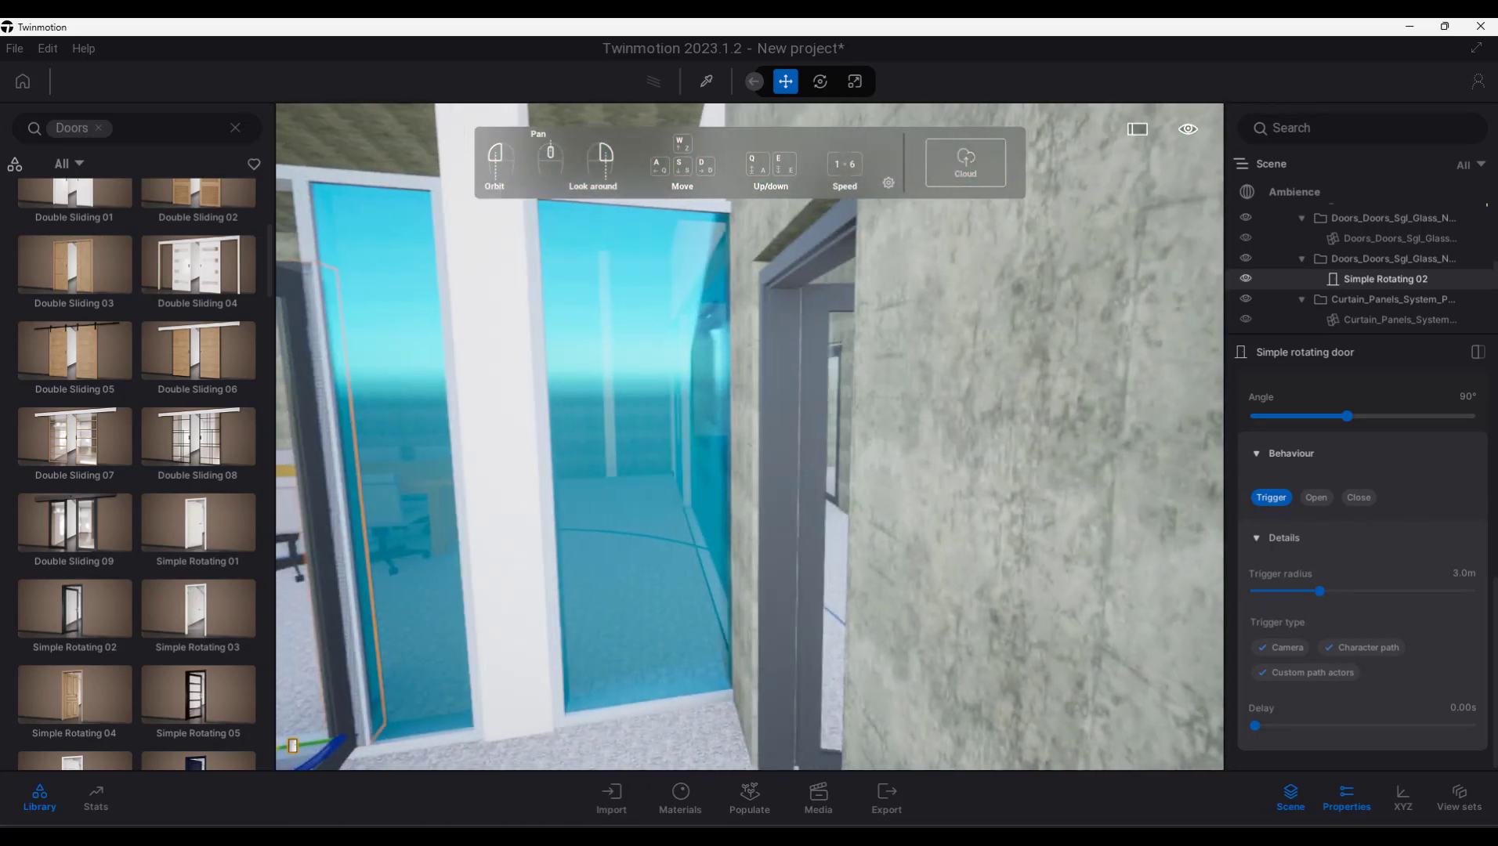
{"action": "key", "text": "w"}
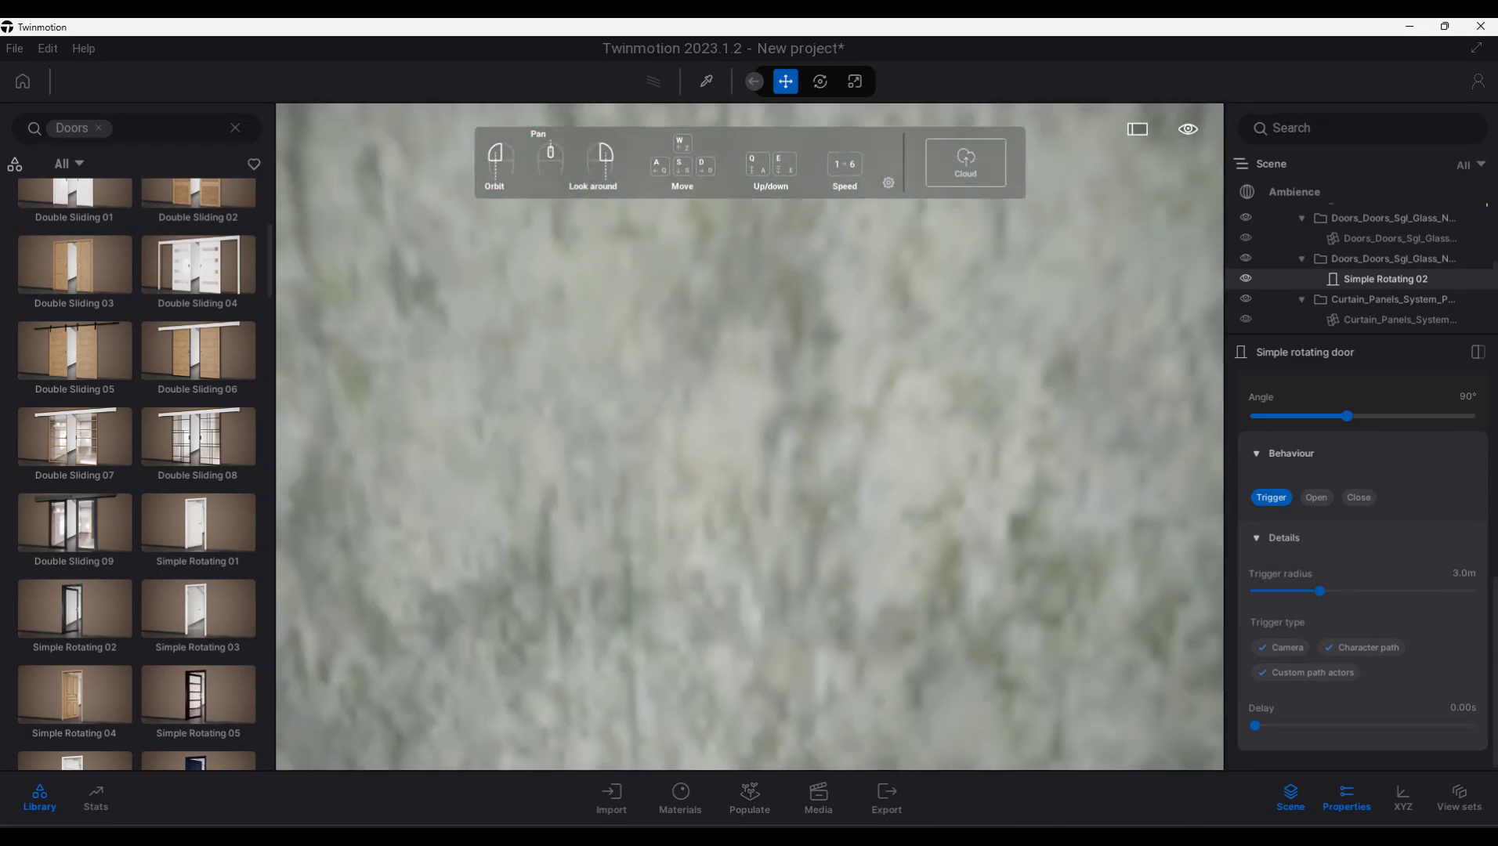
{"action": "key", "text": "s"}
{"action": "key", "text": "s"}
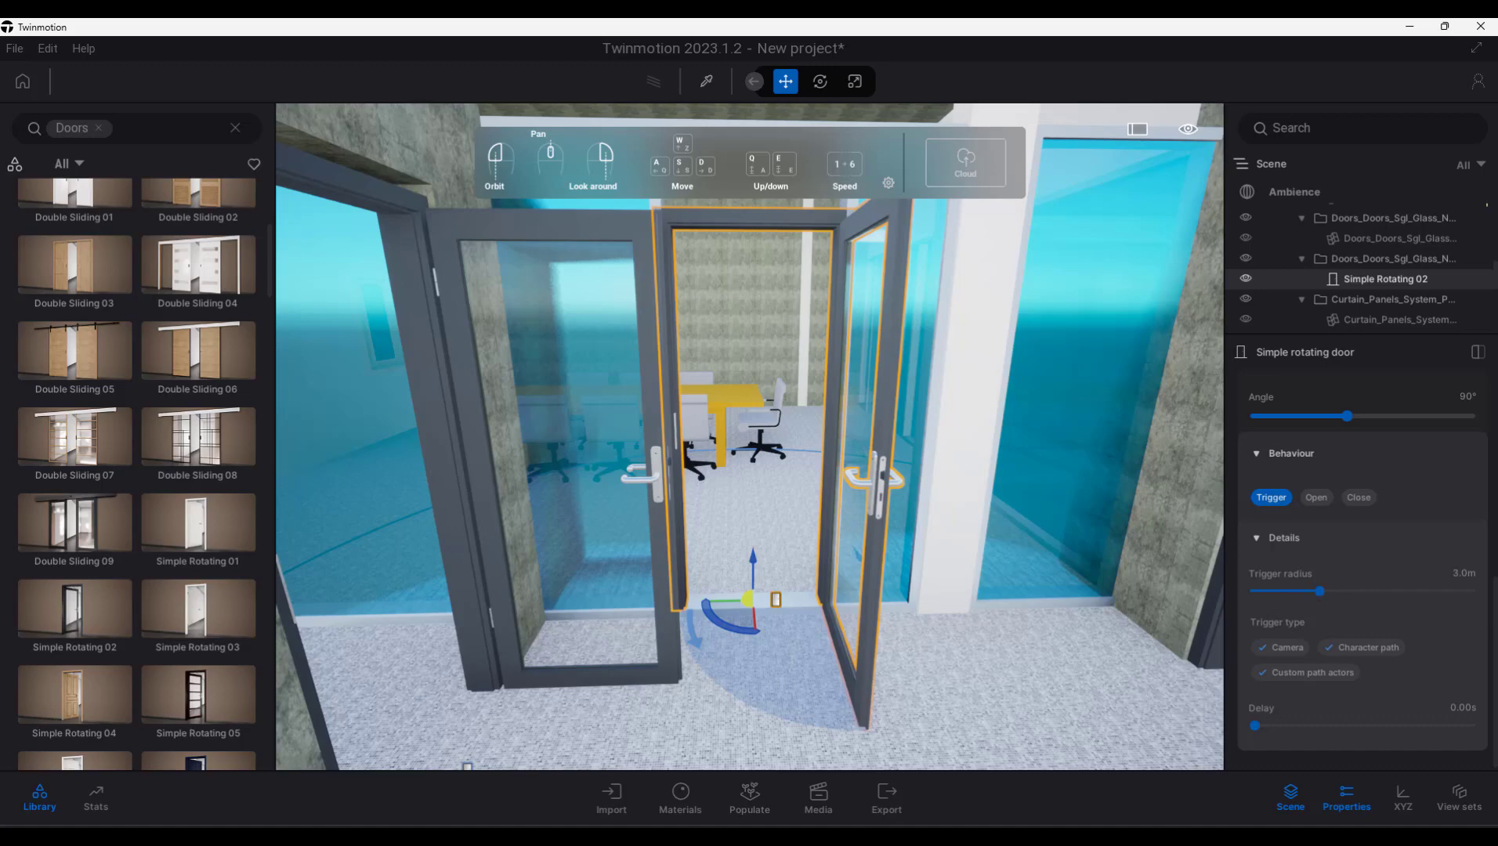
Walk out to the lobby and look back at the replaced doors from the seating area.
{"action": "key", "text": "d"}
{"action": "key", "text": "w"}
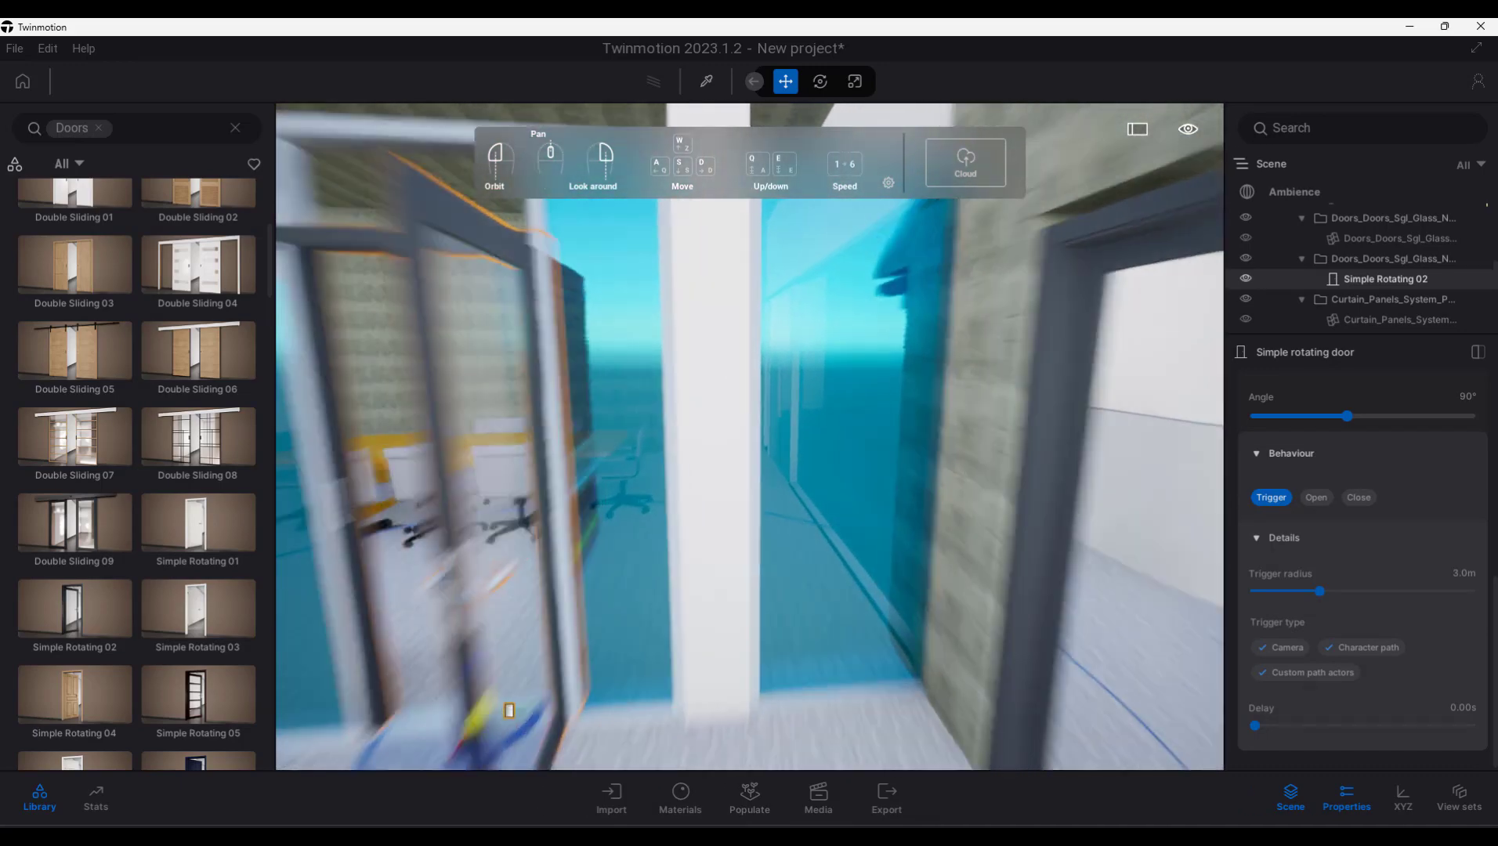
{"action": "key", "text": "w"}
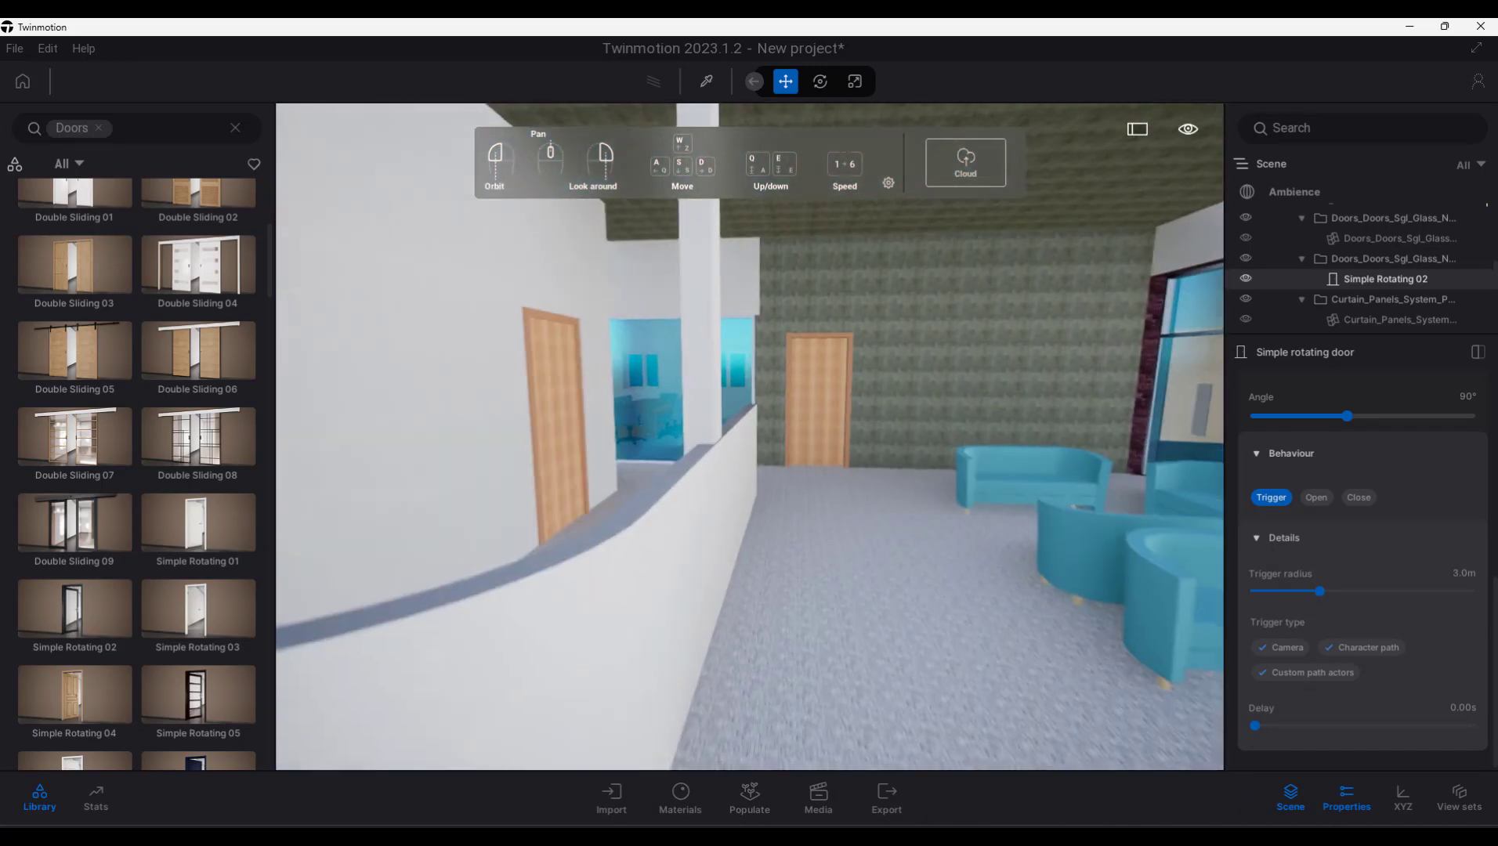
{"action": "key", "text": "s"}
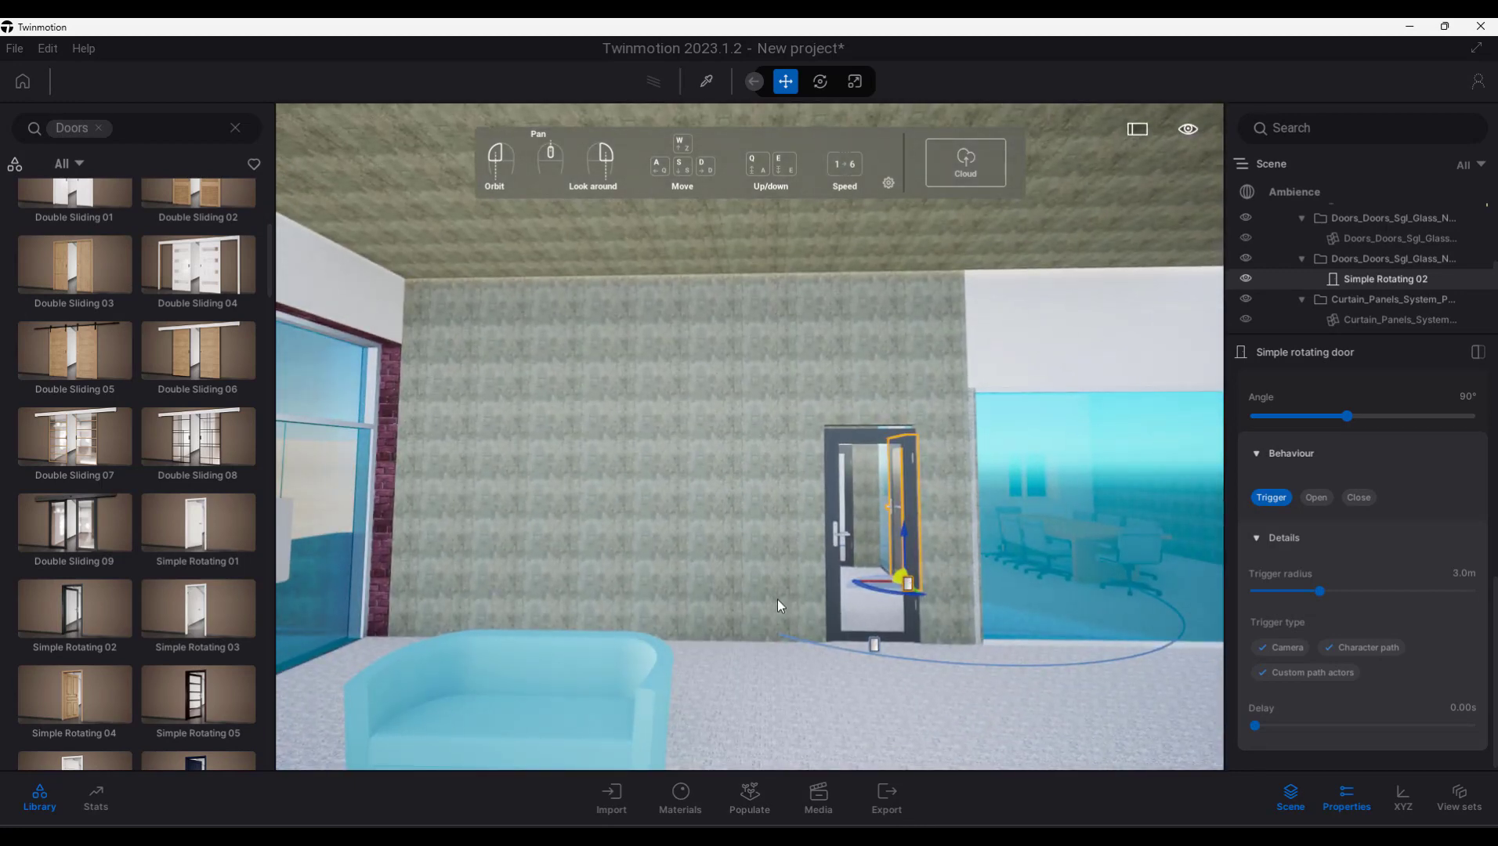
{"action": "key", "text": "d"}
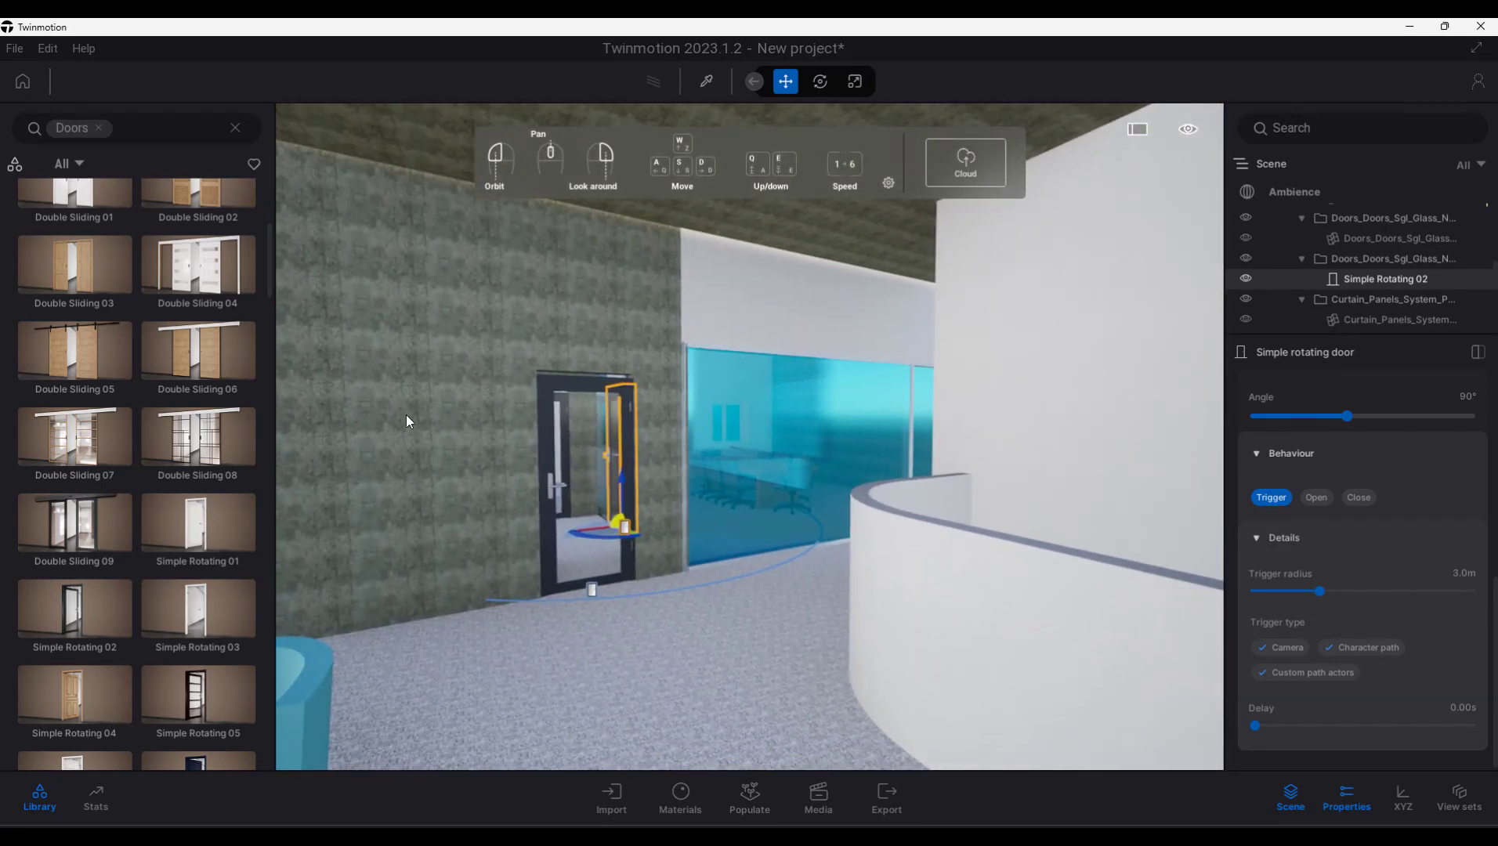
{"action": "right_click_drag", "start_coordinate": [750, 437], "coordinate": [419, 409]}
{"action": "key", "text": "Right"}
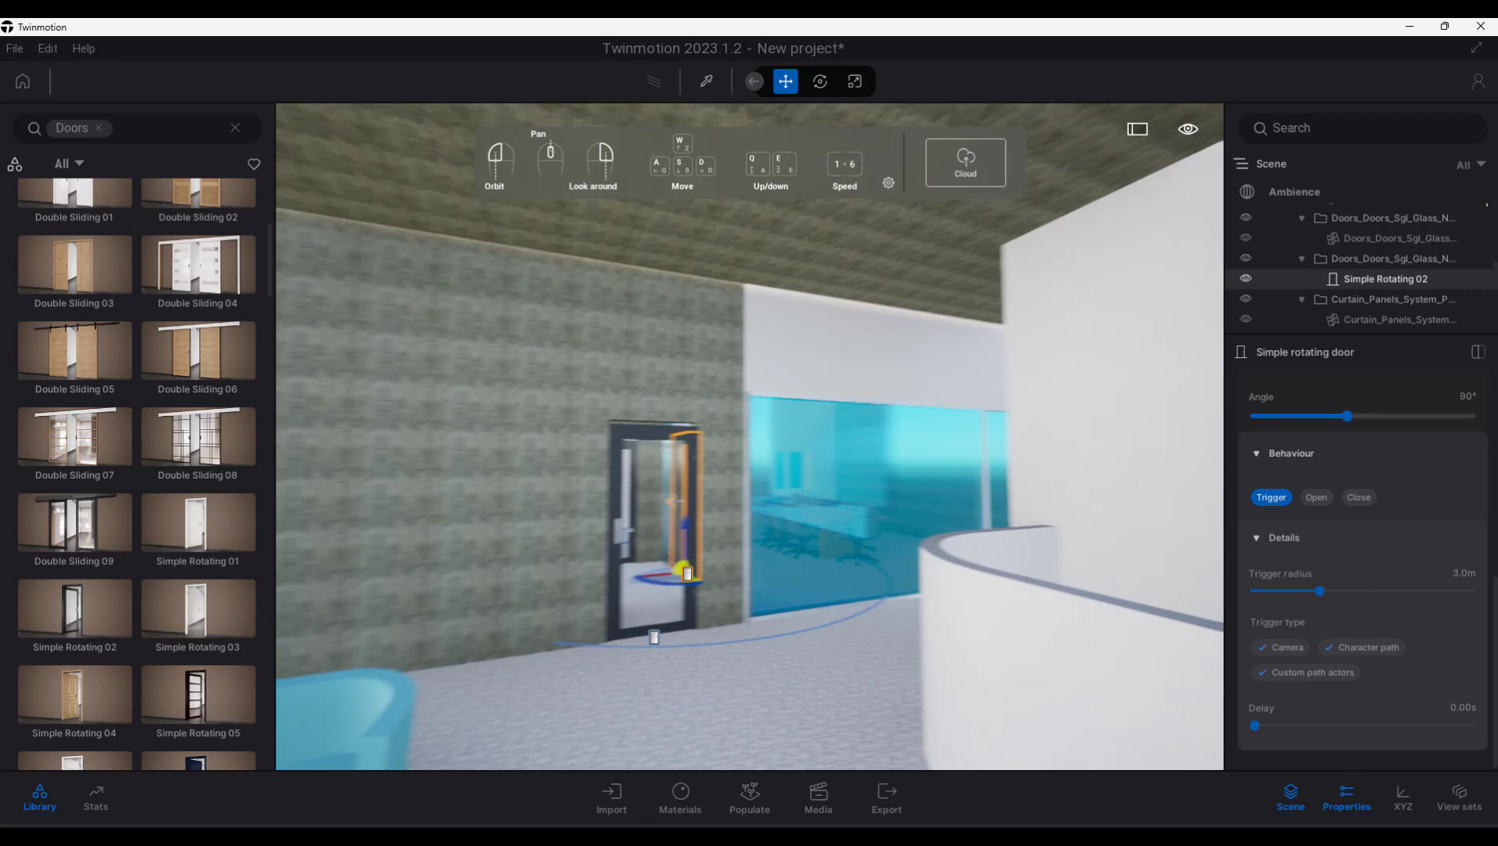
Tour the lobby and examine the seating, the curved reception desk and the remaining wooden doors.
{"action": "right_click_drag", "start_coordinate": [666, 436], "coordinate": [1144, 442]}
{"action": "key", "text": "d"}
{"action": "right_click_drag", "start_coordinate": [784, 436], "coordinate": [368, 372]}
{"action": "key", "text": "w"}
{"action": "key", "text": "s"}
{"action": "key", "text": "w"}
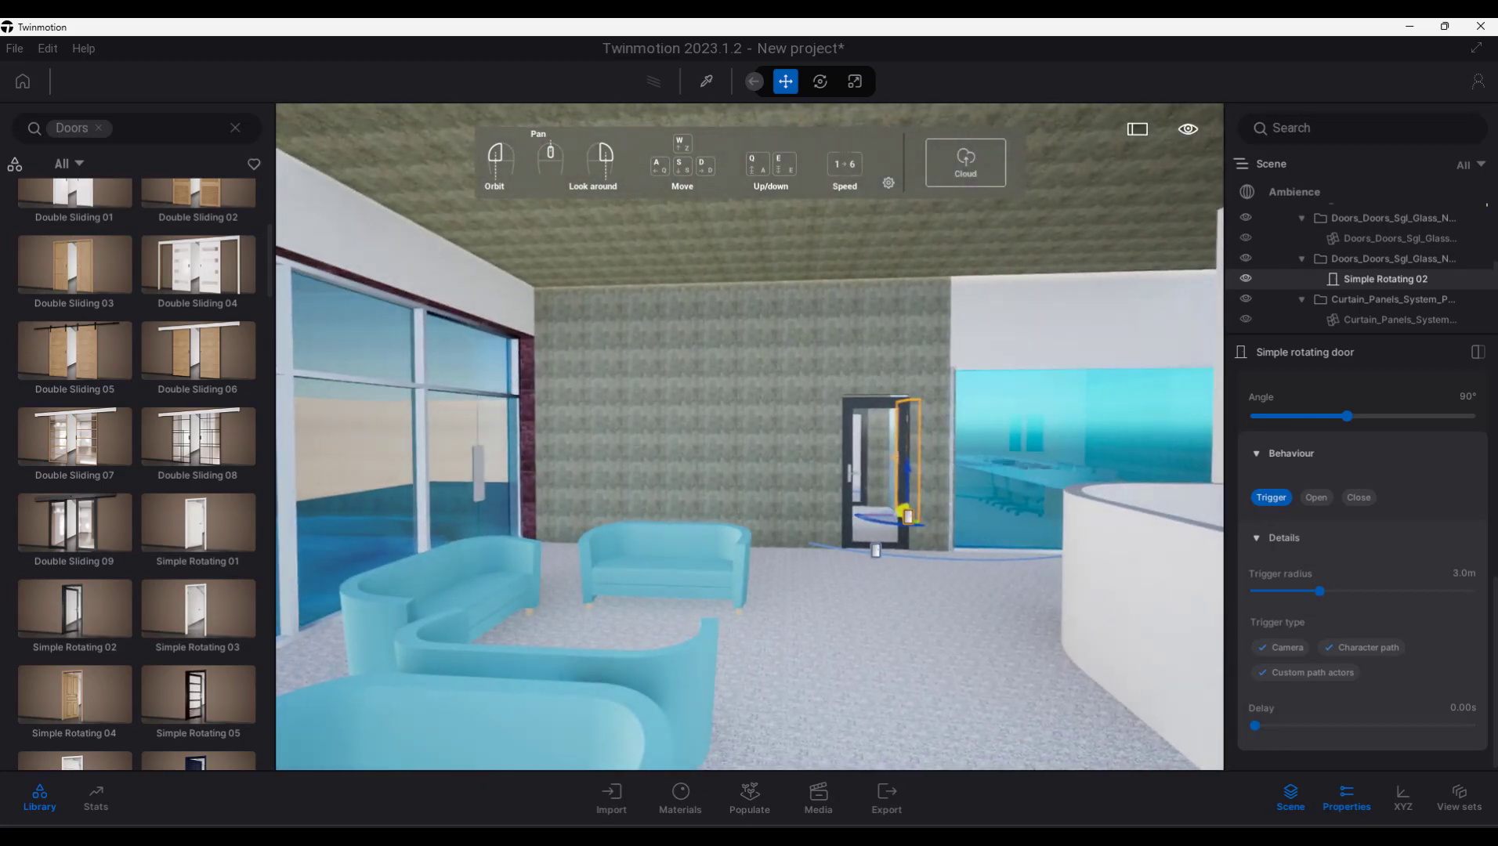
{"action": "key", "text": "w"}
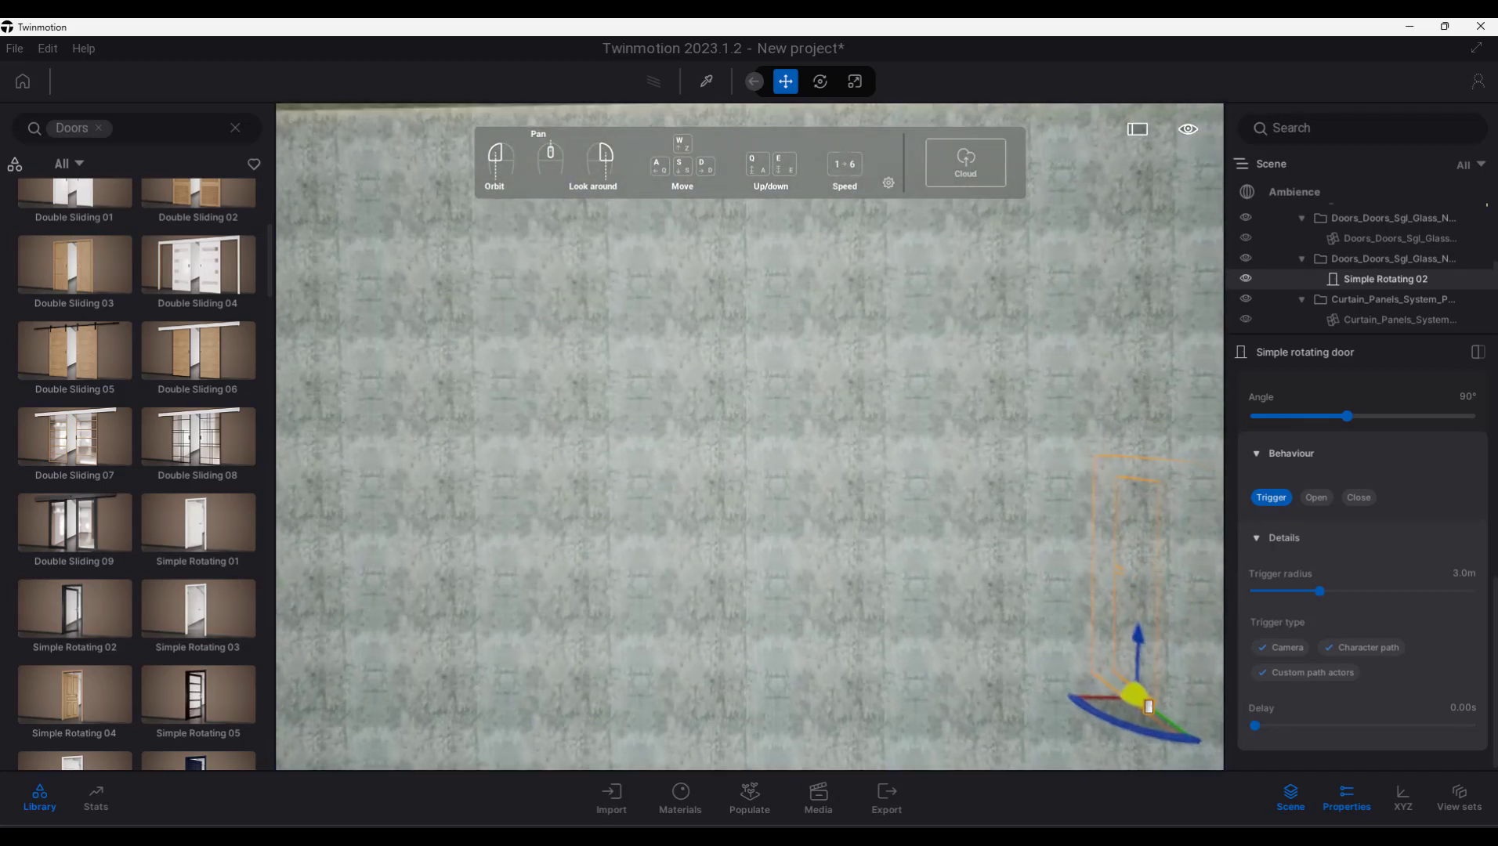
{"action": "right_click_drag", "start_coordinate": [750, 437], "coordinate": [572, 435]}
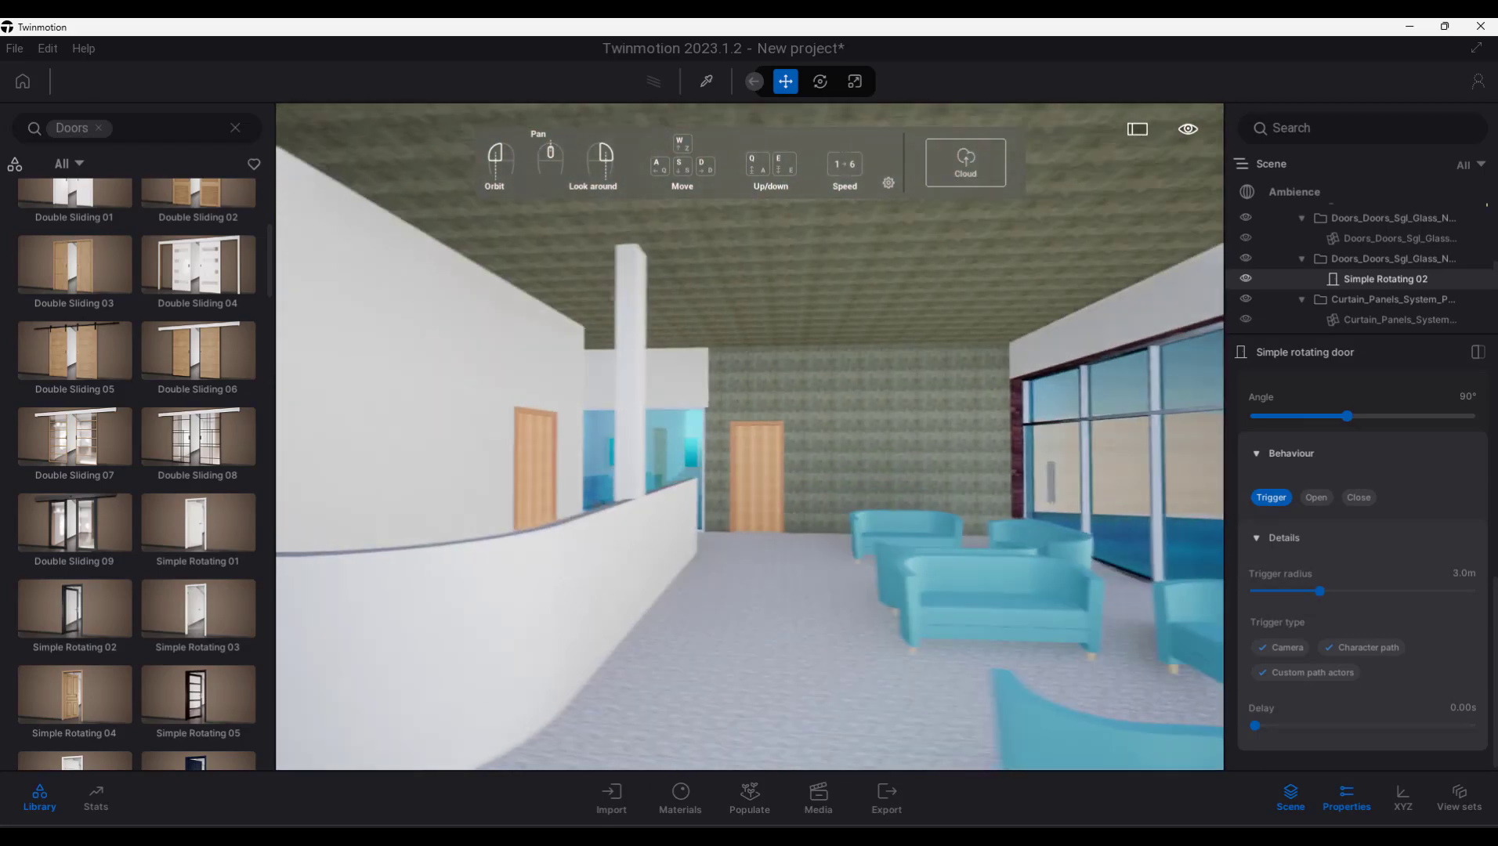
{"action": "key", "text": "w"}
{"action": "right_click_drag", "start_coordinate": [750, 437], "coordinate": [619, 437]}
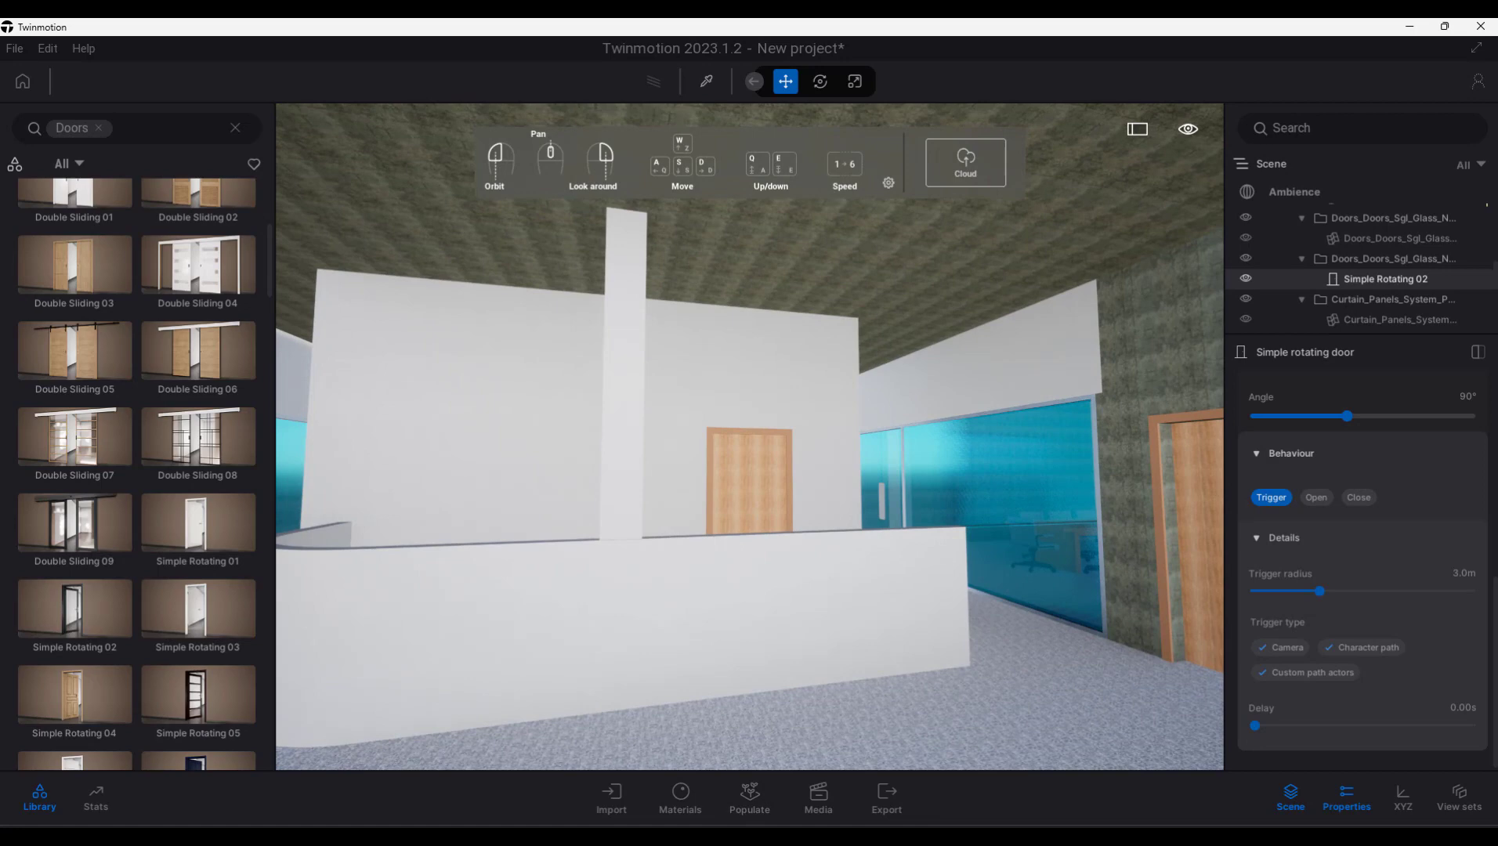